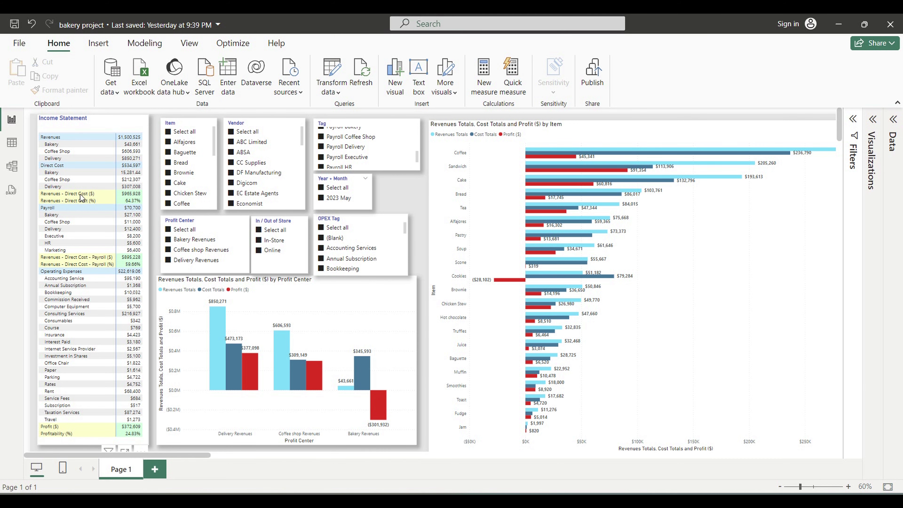
# Filter the report to each item in turn: Alfajores, Bread, Brownie, Cake, Cookies, Fudge, Hot chocolate, Jam, Juice, Muffin
pyautogui.scroll(-5, 101, 233)
pyautogui.scroll(5, 99, 228)
pyautogui.click(175, 132)
pyautogui.click(171, 142)
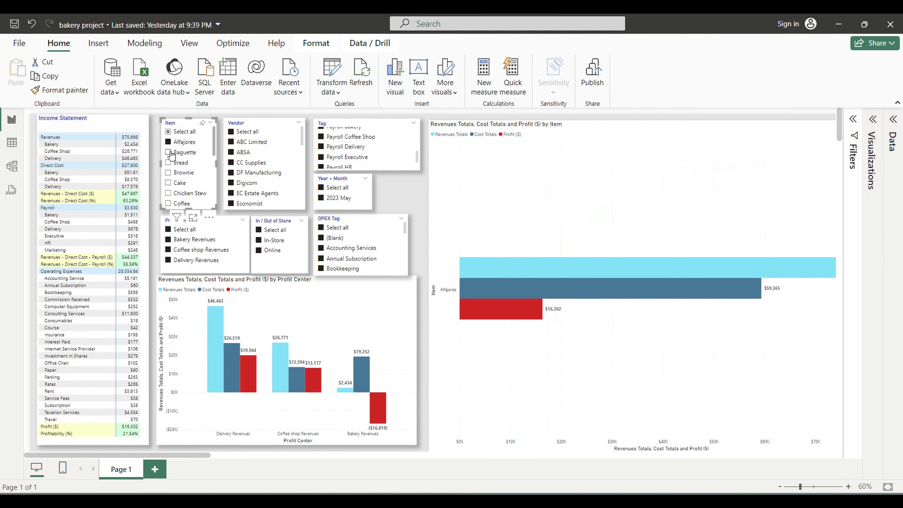
pyautogui.click(171, 162)
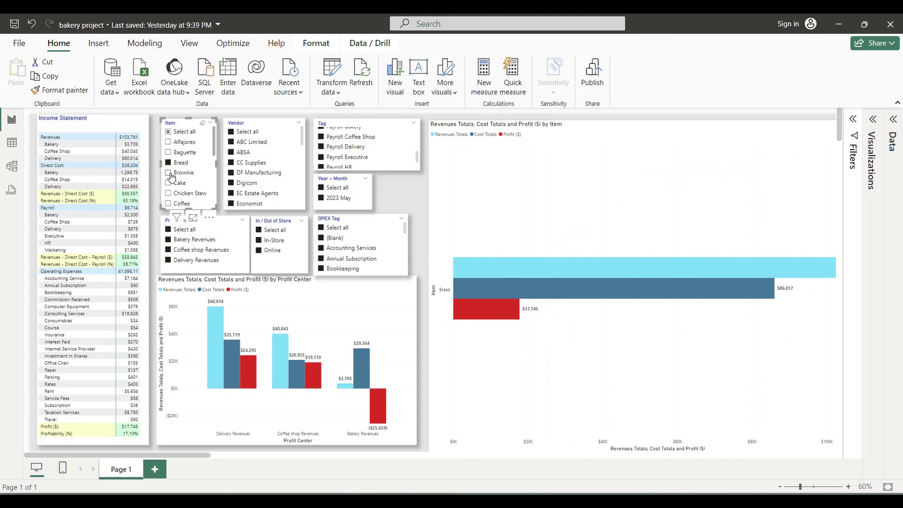
pyautogui.click(170, 172)
pyautogui.click(170, 182)
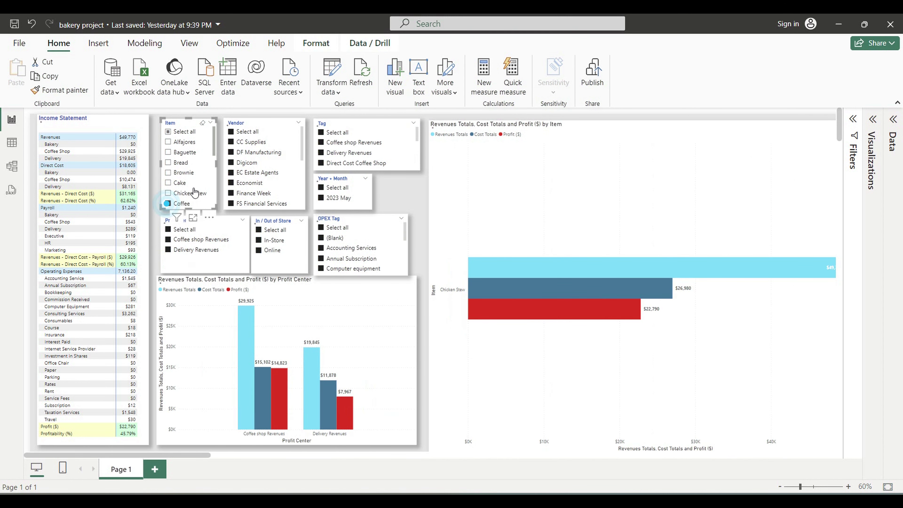
pyautogui.scroll(-1, 171, 189)
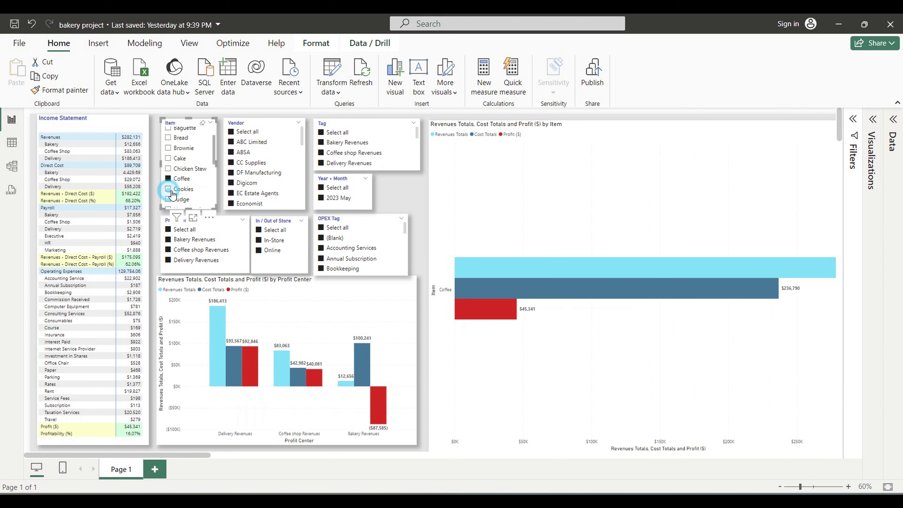
pyautogui.click(172, 194)
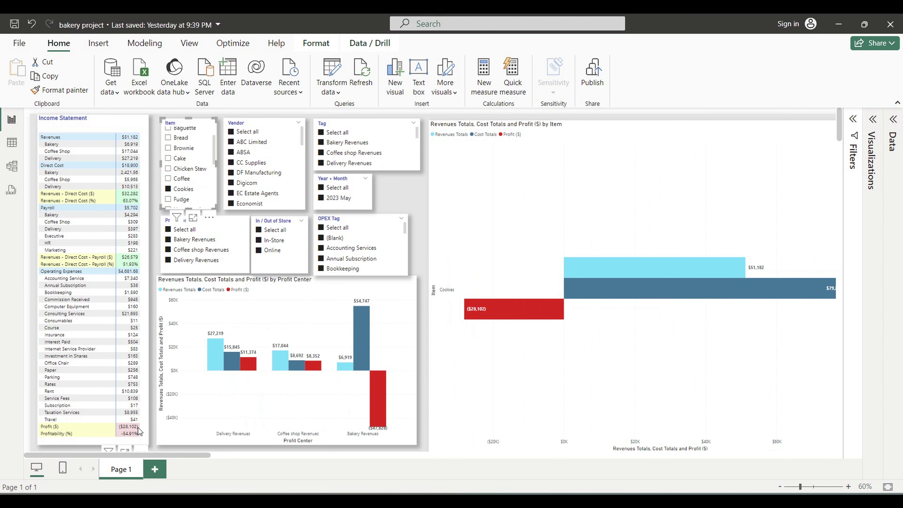
pyautogui.click(184, 197)
pyautogui.scroll(-2, 171, 181)
pyautogui.click(169, 175)
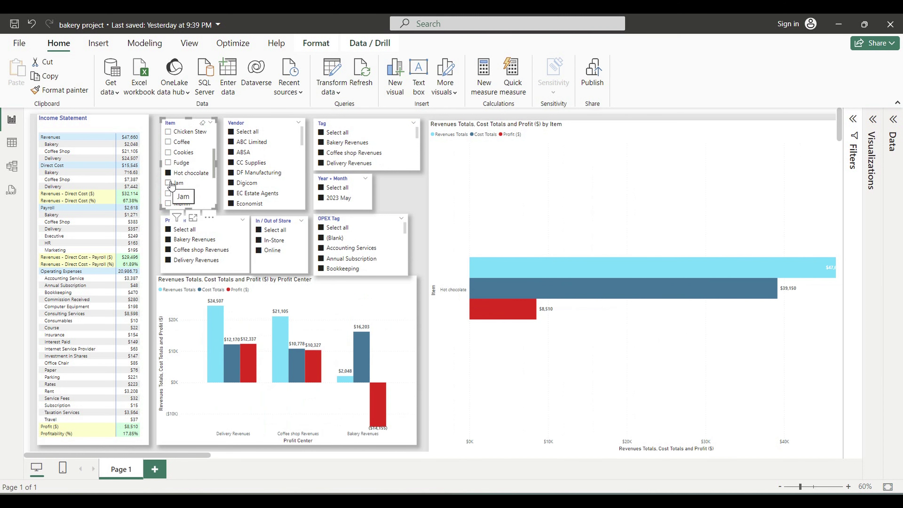
pyautogui.click(173, 188)
pyautogui.click(169, 192)
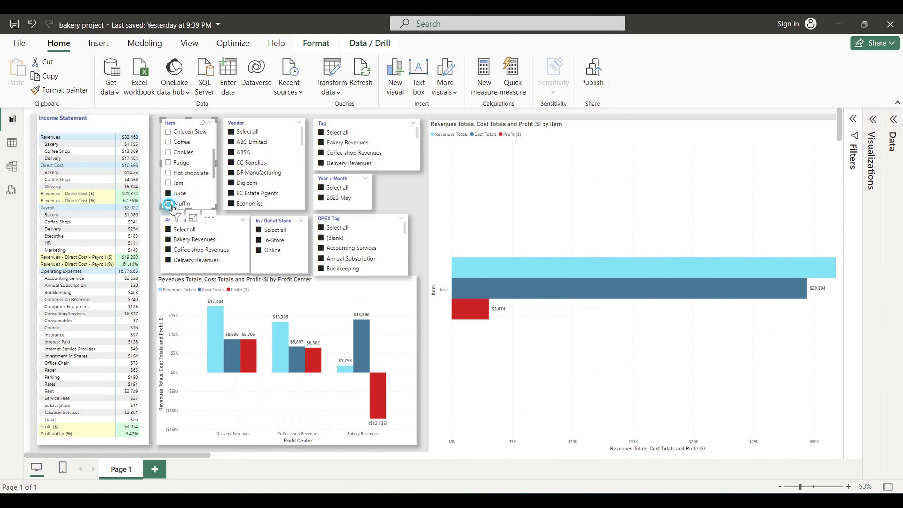
pyautogui.click(173, 203)
# Filter to each remaining item in turn: Sandwich, Scone, Smoothies, Soup, Tea and Toast
pyautogui.scroll(-2, 174, 181)
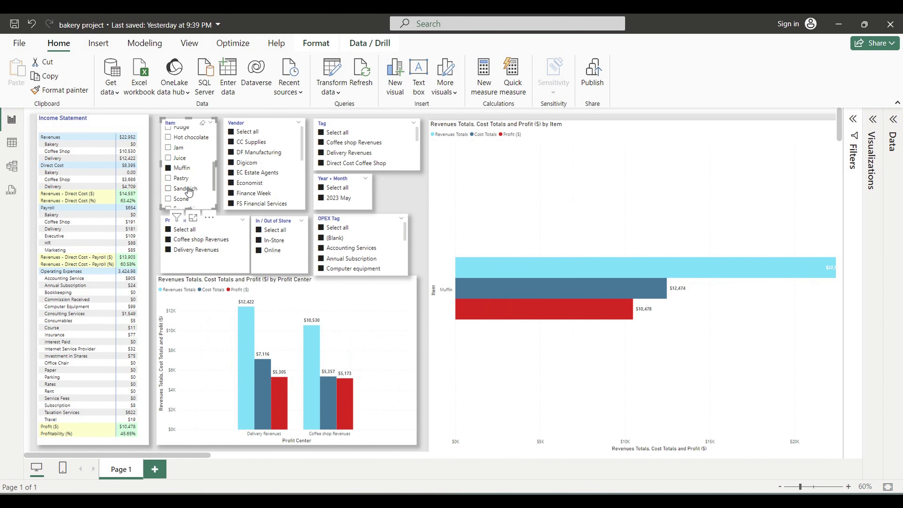
pyautogui.click(173, 188)
pyautogui.click(172, 200)
pyautogui.scroll(-2, 175, 188)
pyautogui.click(170, 184)
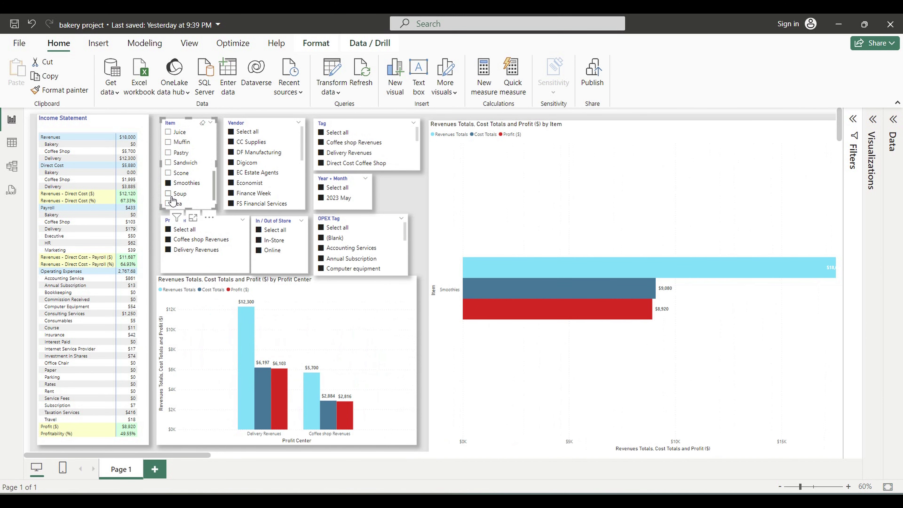
pyautogui.click(170, 193)
pyautogui.click(169, 203)
pyautogui.scroll(-2, 188, 195)
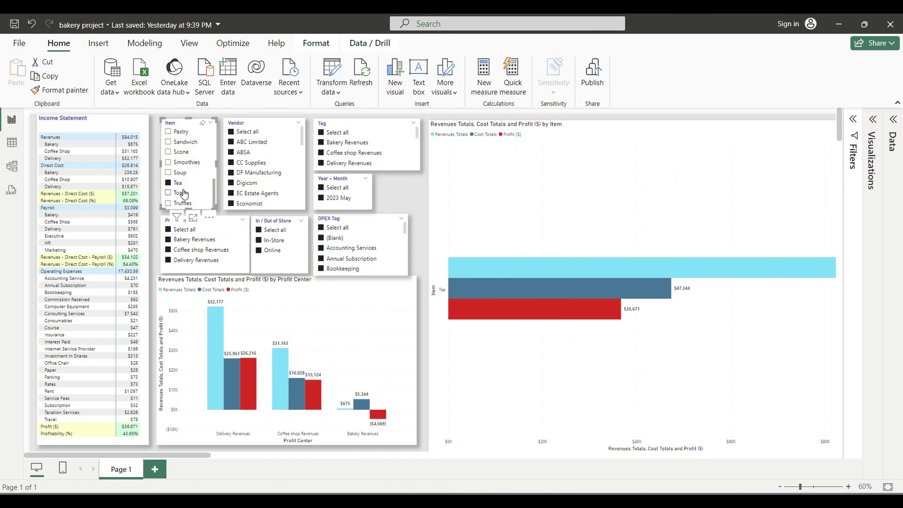
pyautogui.click(173, 204)
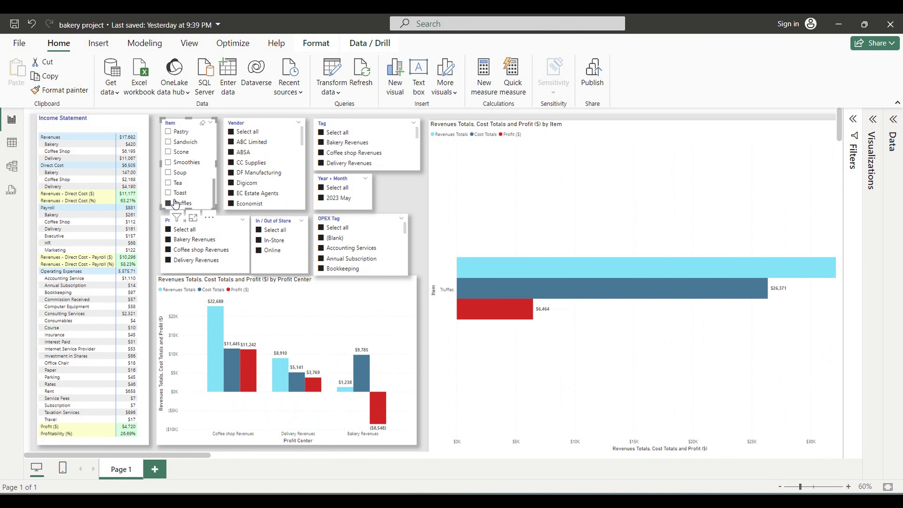
# Add Soup, Sandwich and Smoothies to the item selection, then include every item again
pyautogui.keyDown('ctrl'); pyautogui.click(172, 172); pyautogui.keyUp('ctrl')
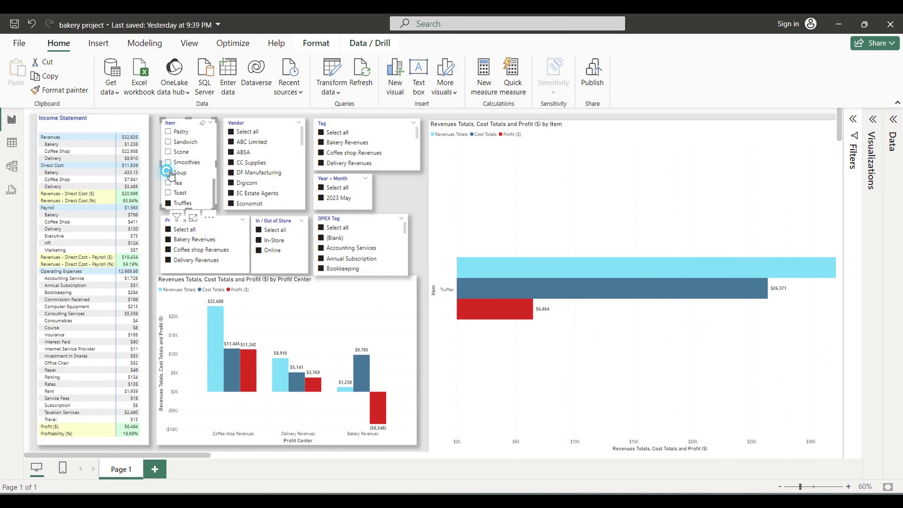
pyautogui.keyDown('ctrl'); pyautogui.click(171, 141); pyautogui.keyUp('ctrl')
pyautogui.keyDown('ctrl'); pyautogui.click(171, 163); pyautogui.keyUp('ctrl')
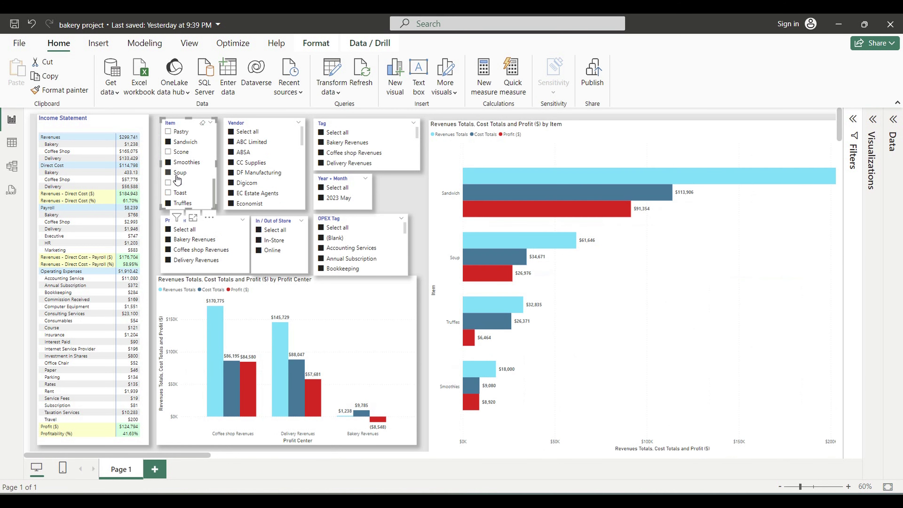
pyautogui.scroll(5, 177, 137)
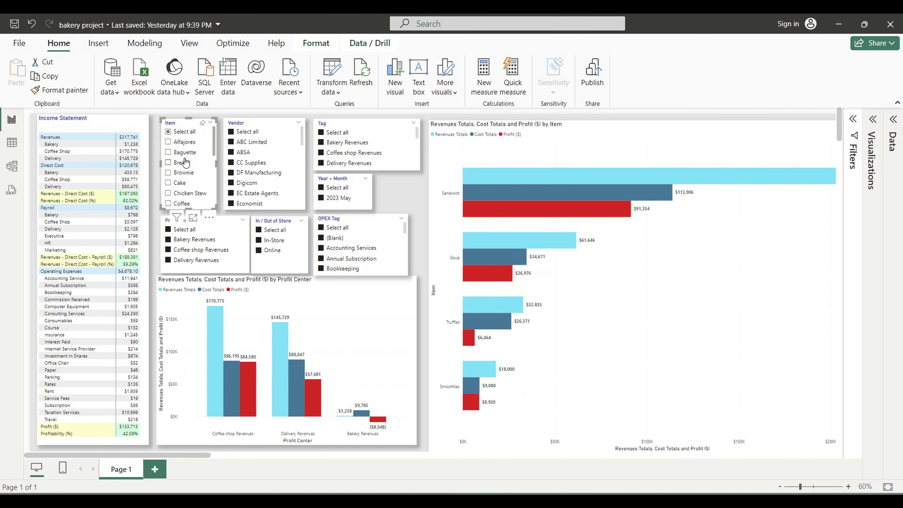
pyautogui.click(168, 131)
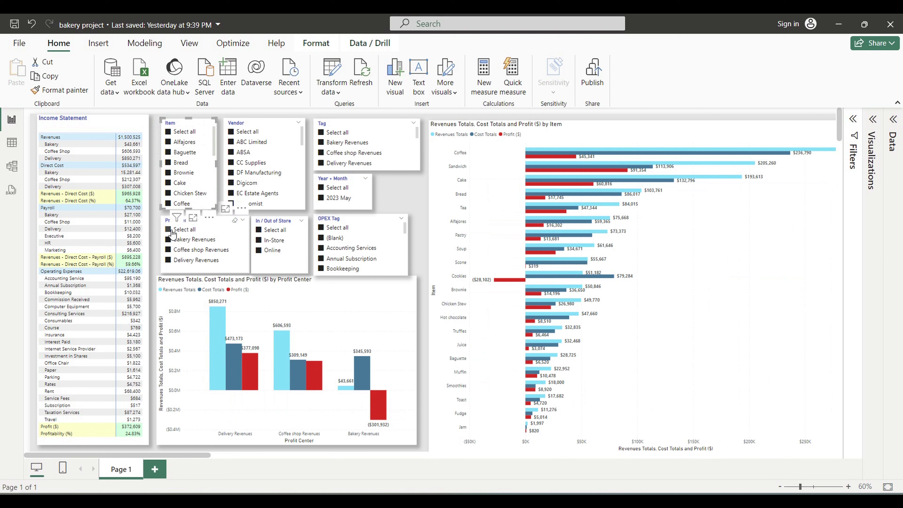
# Show Bakery, Coffee shop and Delivery Revenues profit centres one at a time, then restore all three
pyautogui.click(169, 239)
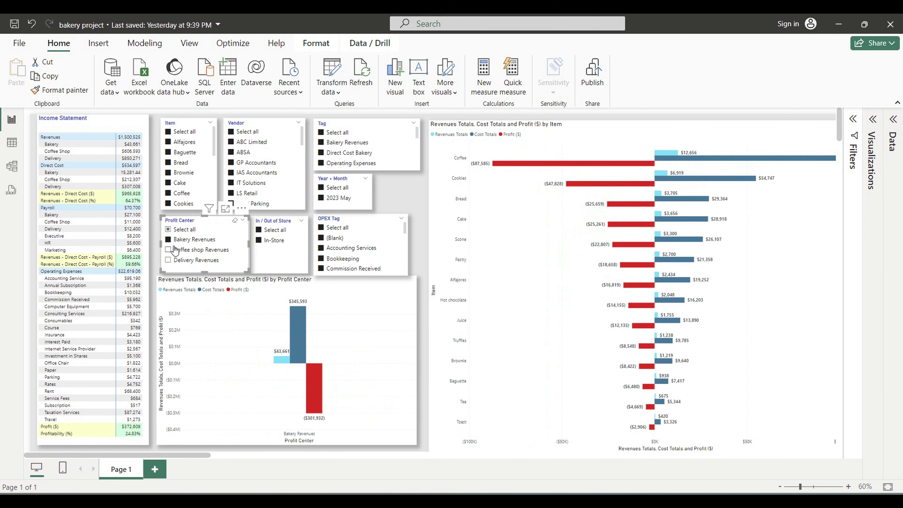
pyautogui.click(169, 250)
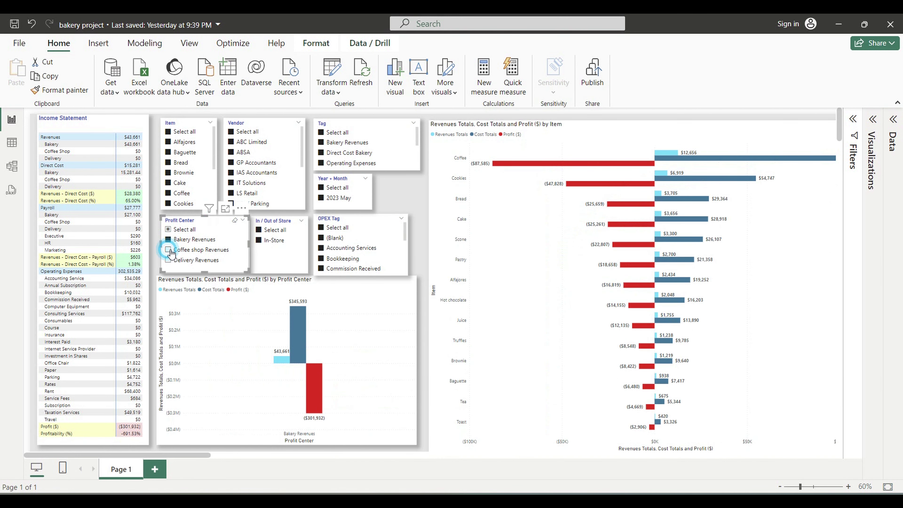
pyautogui.click(169, 260)
pyautogui.click(167, 229)
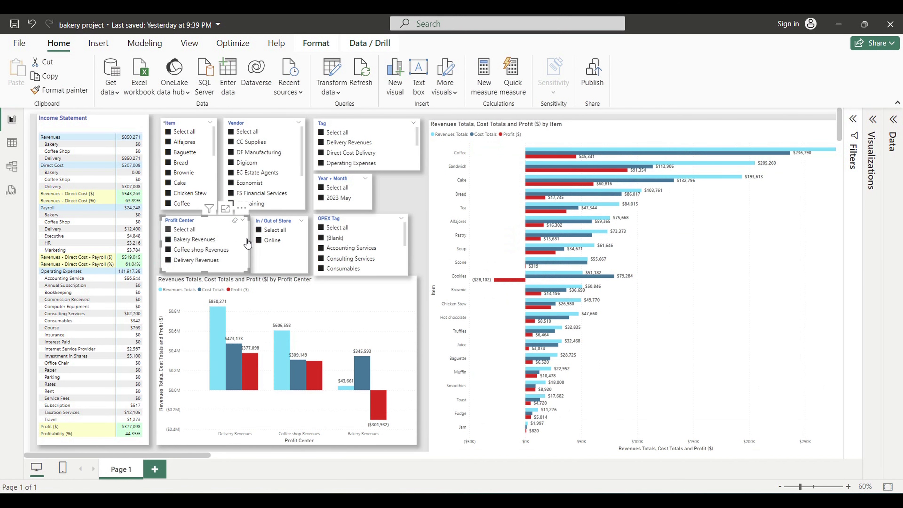
# Try In-Store and Online sales filters, restore both channels, then exclude Accounting Services expenses
pyautogui.click(261, 230)
pyautogui.click(259, 240)
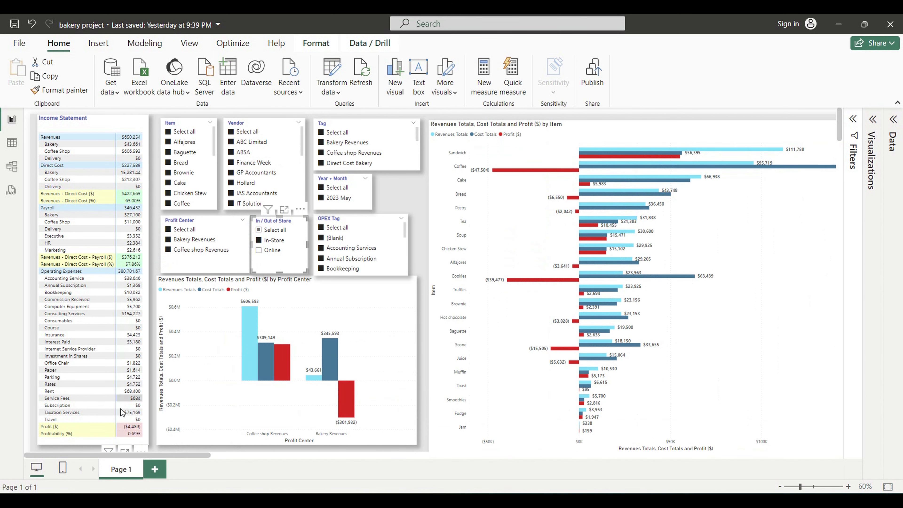
pyautogui.click(259, 251)
pyautogui.click(261, 233)
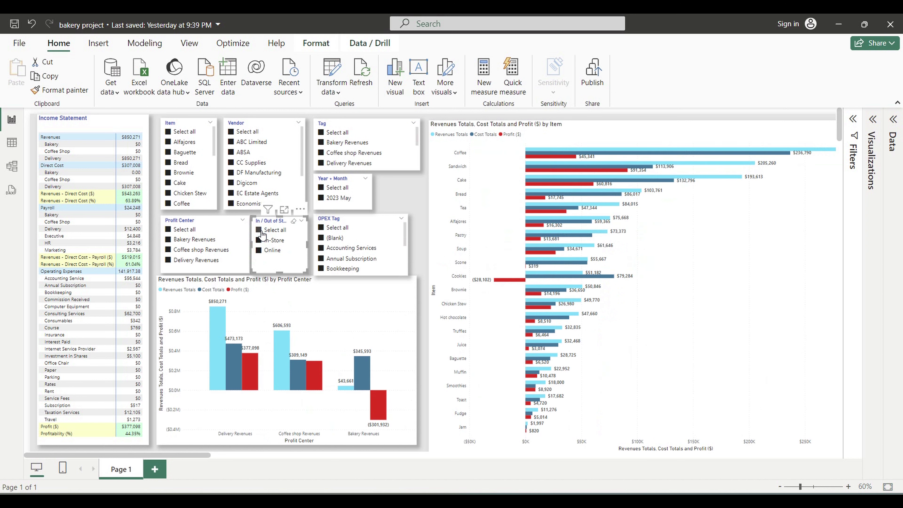
pyautogui.click(322, 248)
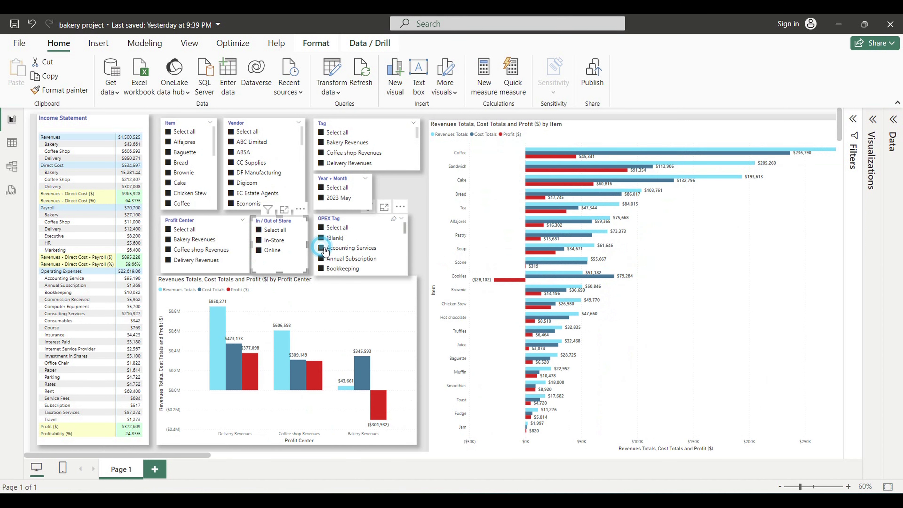
# Toggle Annual Subscription and include Annual Subscription and Accounting Services in operating expenses again
pyautogui.click(322, 259)
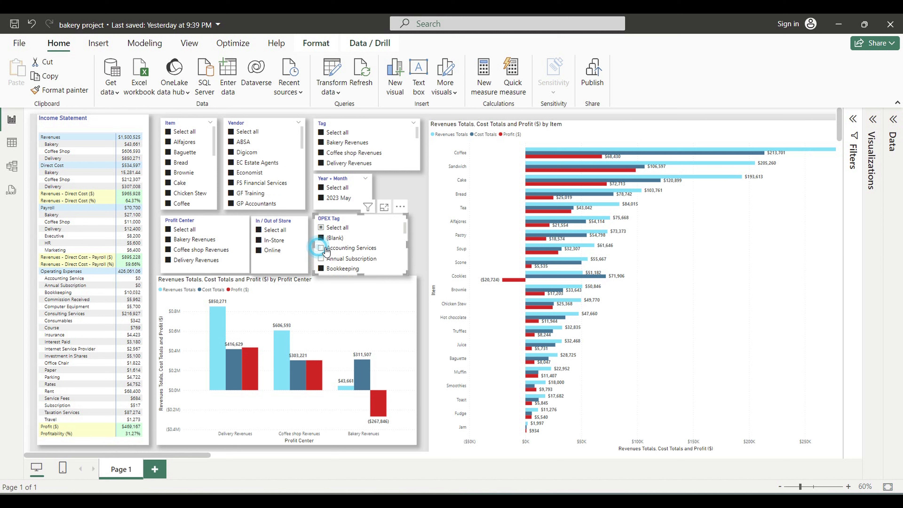
pyautogui.click(321, 259)
pyautogui.click(321, 248)
pyautogui.scroll(-2, 284, 171)
pyautogui.scroll(-5, 342, 155)
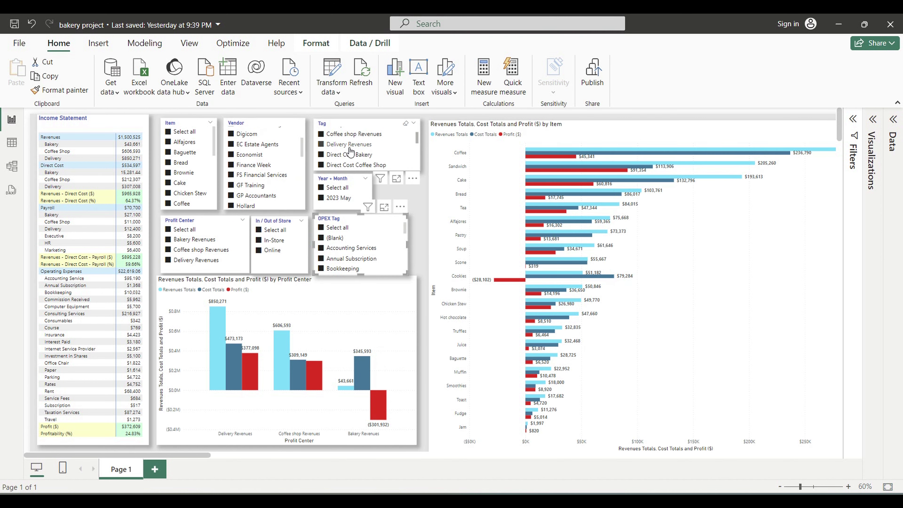
pyautogui.scroll(-2, 343, 158)
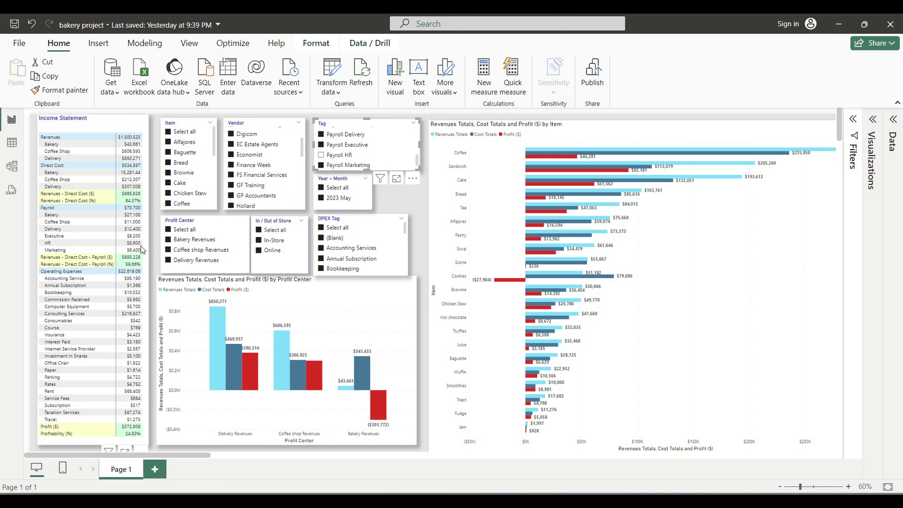
# Leave Payroll HR excluded and Payroll Marketing included, then switch to the Excel workbook
pyautogui.click(326, 156)
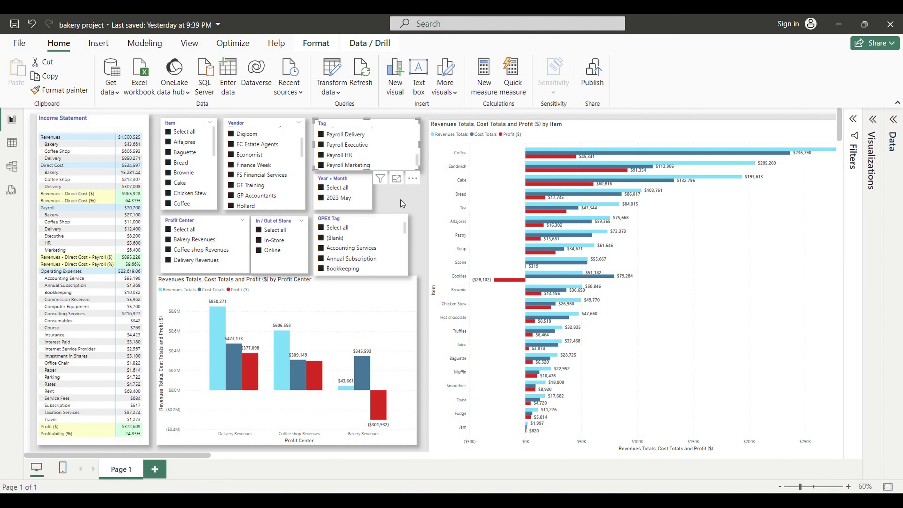
pyautogui.click(324, 156)
pyautogui.click(325, 166)
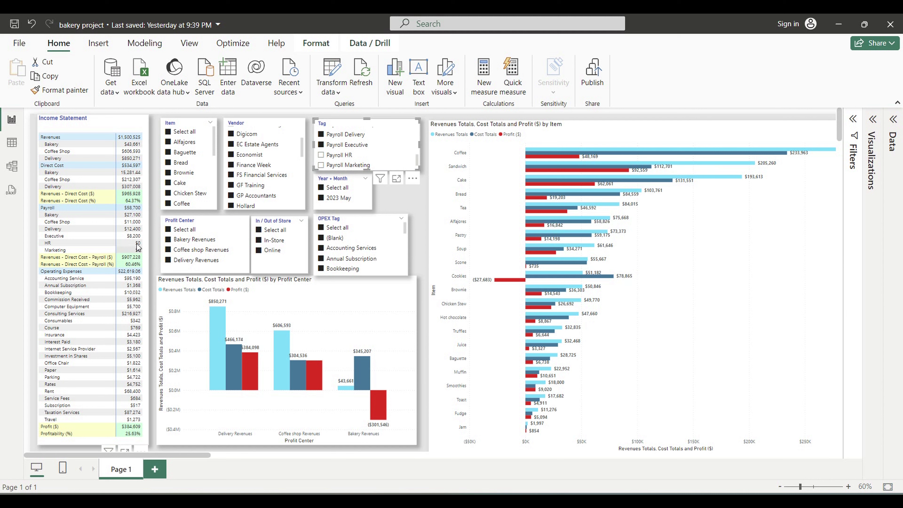
pyautogui.click(326, 164)
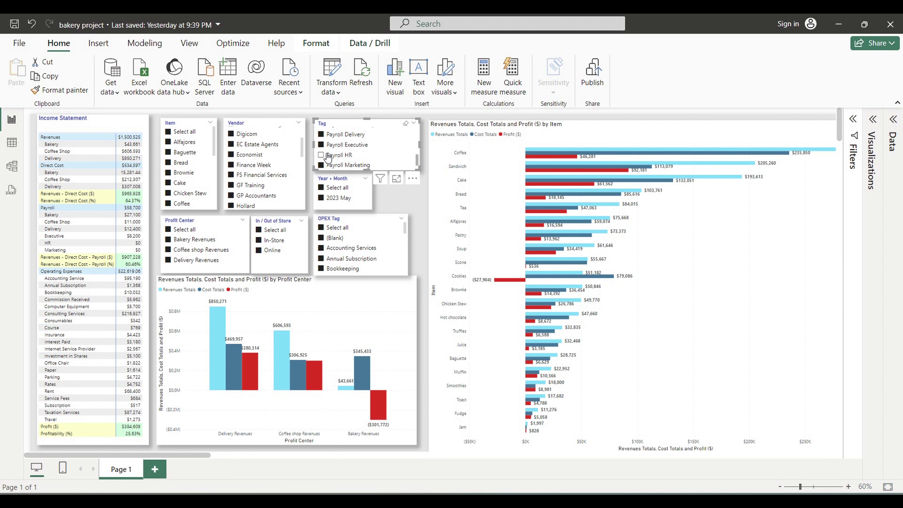
pyautogui.hotkey('alt', 'Tab')
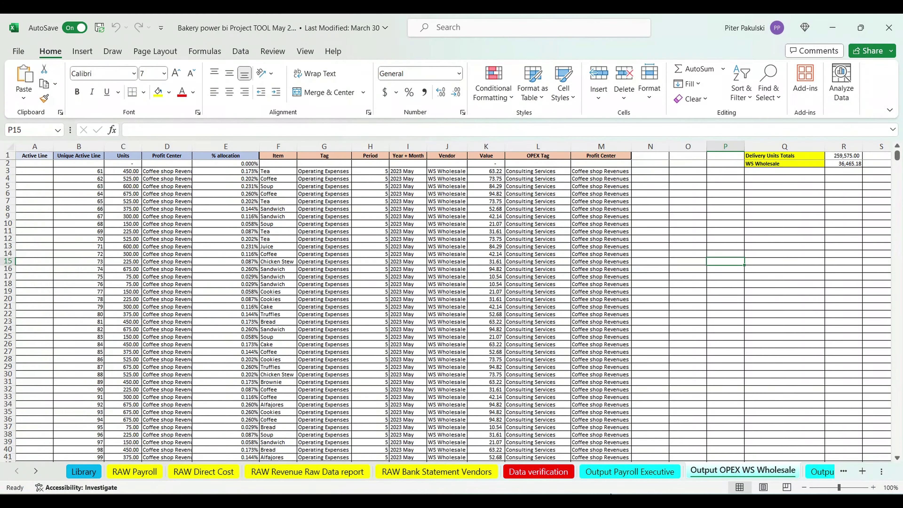
pyautogui.click(224, 306)
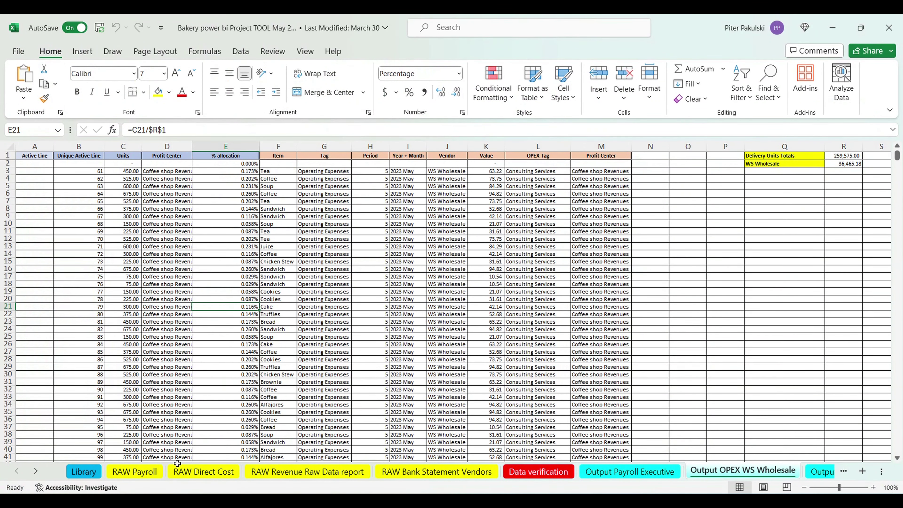
pyautogui.click(140, 476)
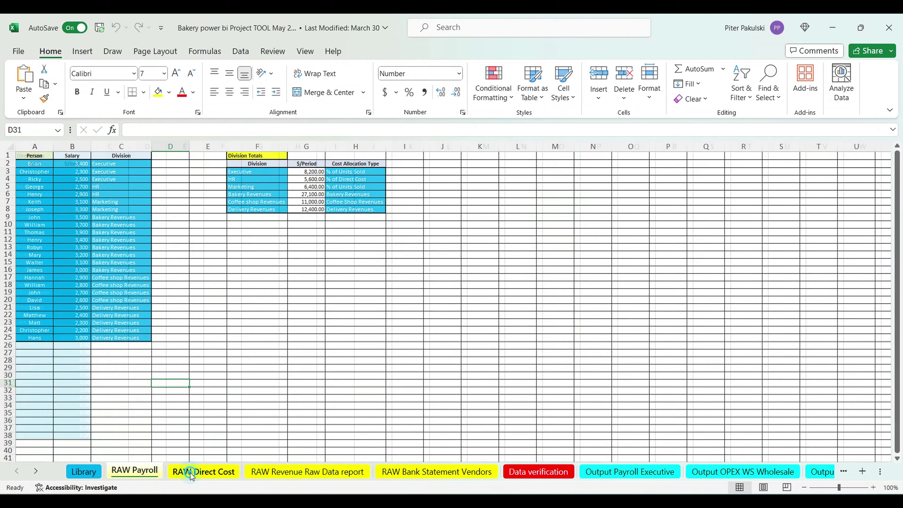
pyautogui.click(189, 473)
pyautogui.click(281, 473)
pyautogui.click(398, 475)
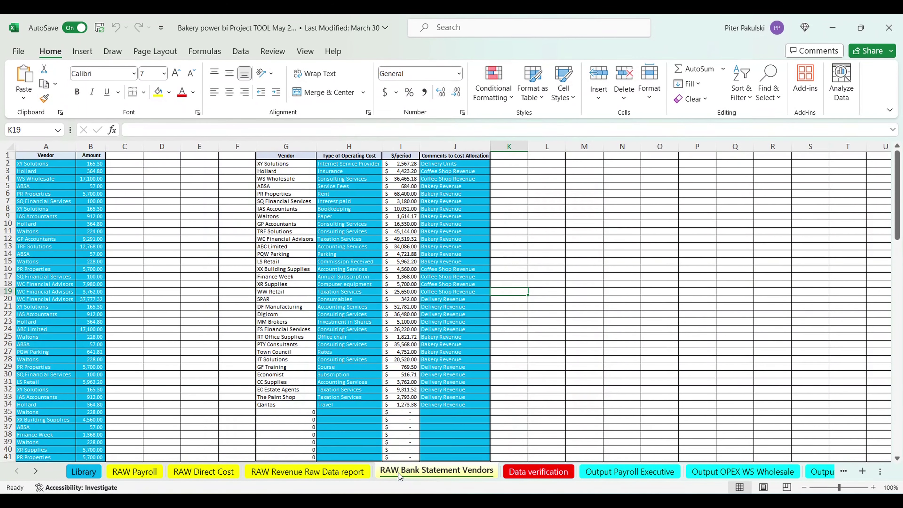
pyautogui.click(600, 472)
pyautogui.click(300, 146)
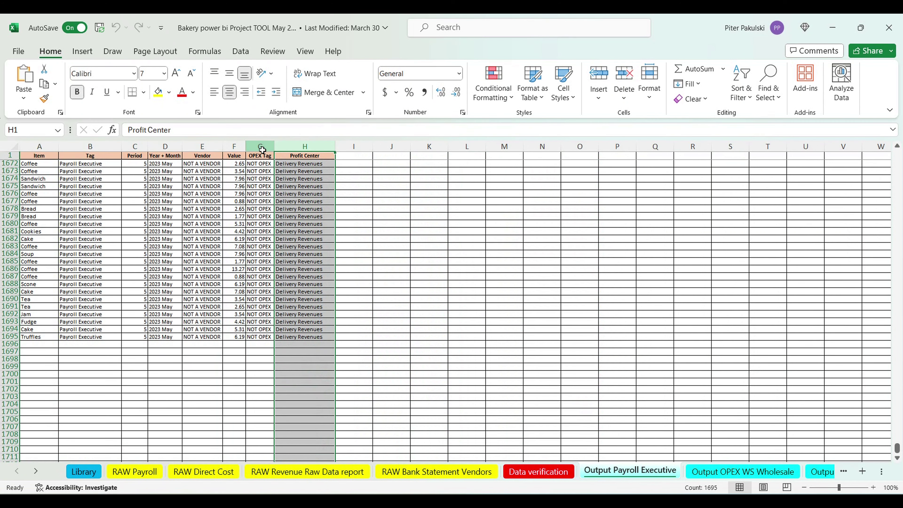
pyautogui.click(260, 146)
pyautogui.click(91, 147)
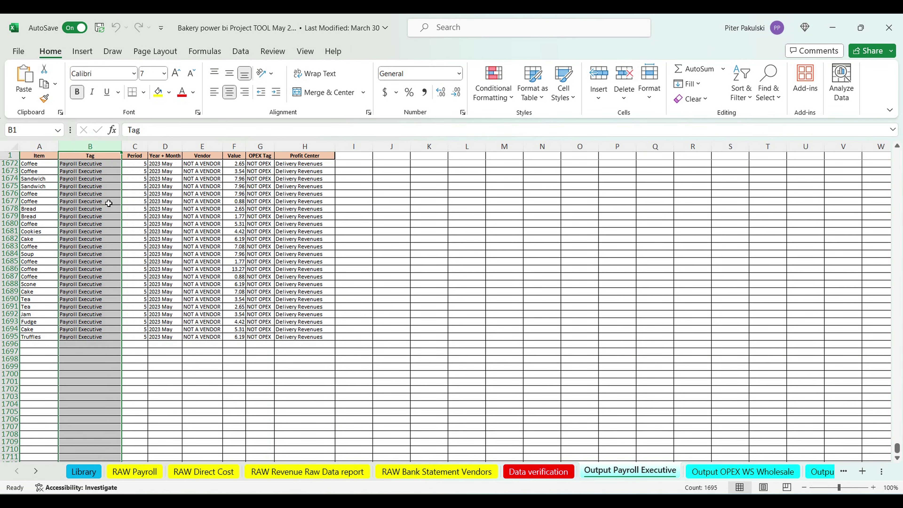
pyautogui.click(83, 472)
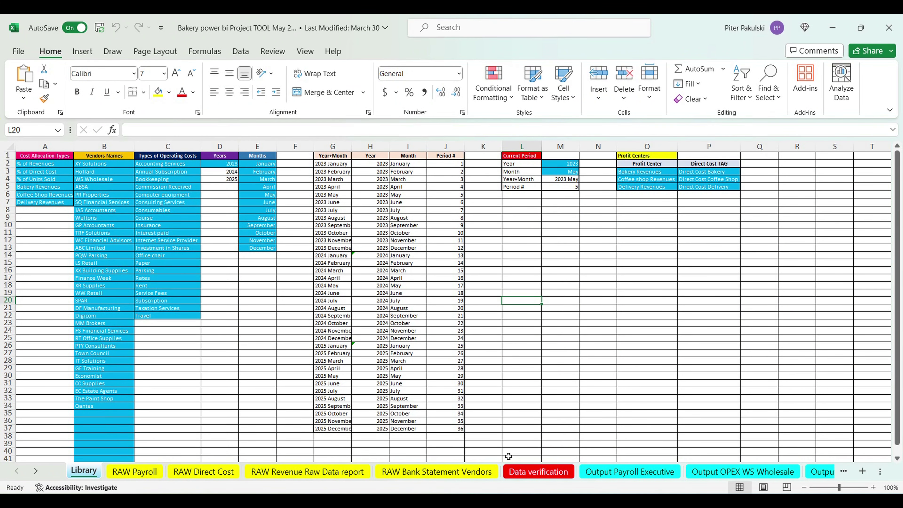
pyautogui.click(514, 471)
pyautogui.click(353, 334)
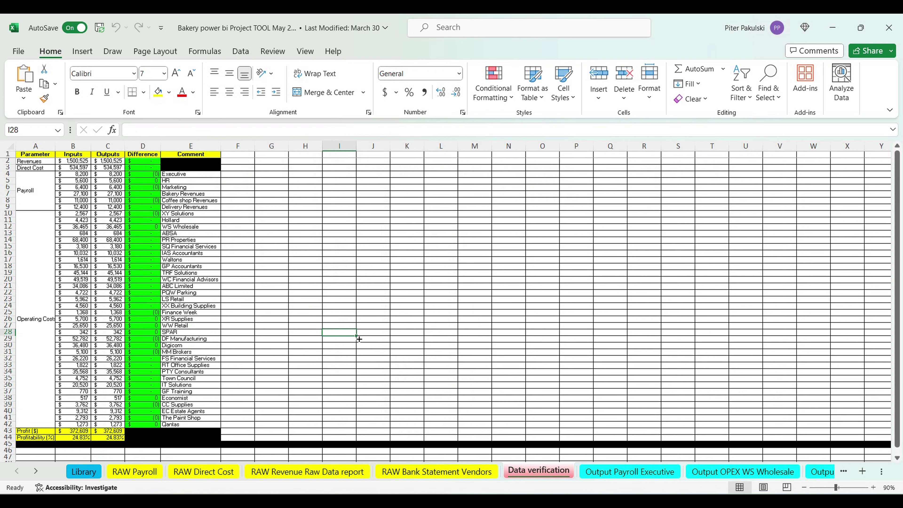
pyautogui.click(630, 471)
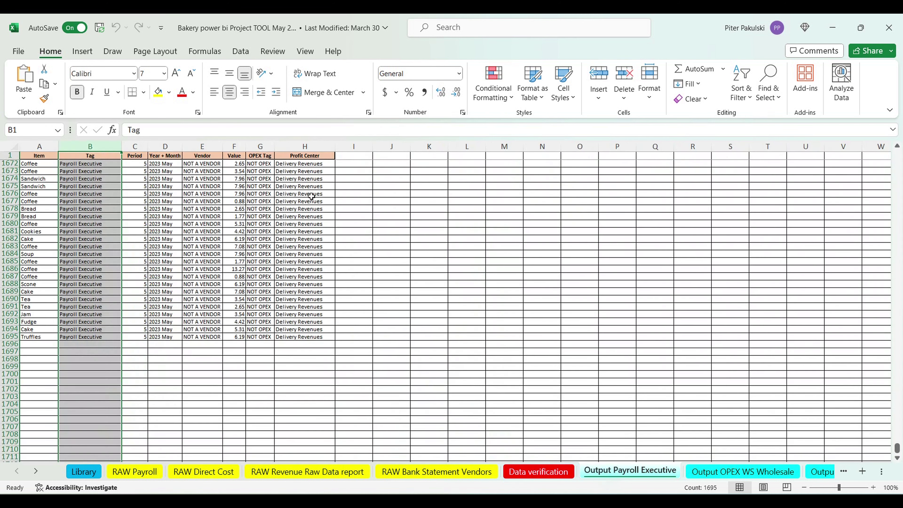
pyautogui.moveTo(305, 145); pyautogui.dragTo(39, 145)
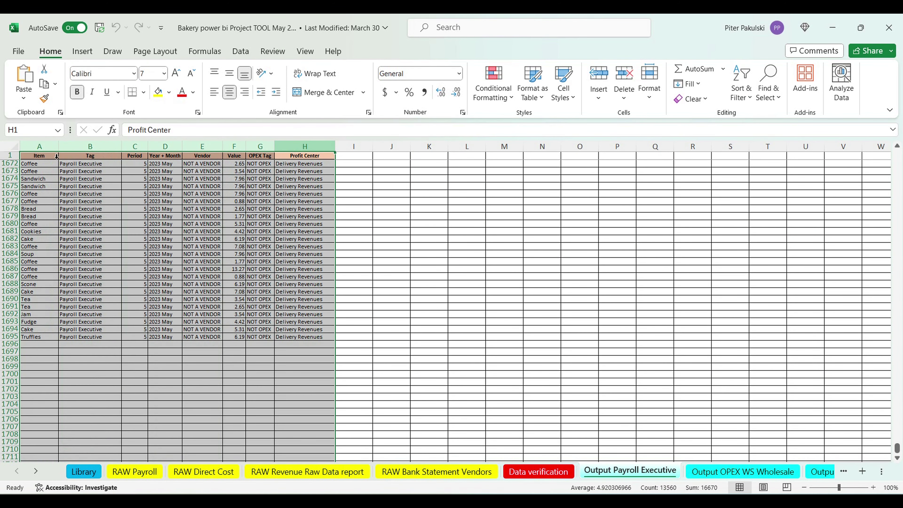
pyautogui.click(709, 468)
pyautogui.moveTo(600, 146); pyautogui.dragTo(272, 151)
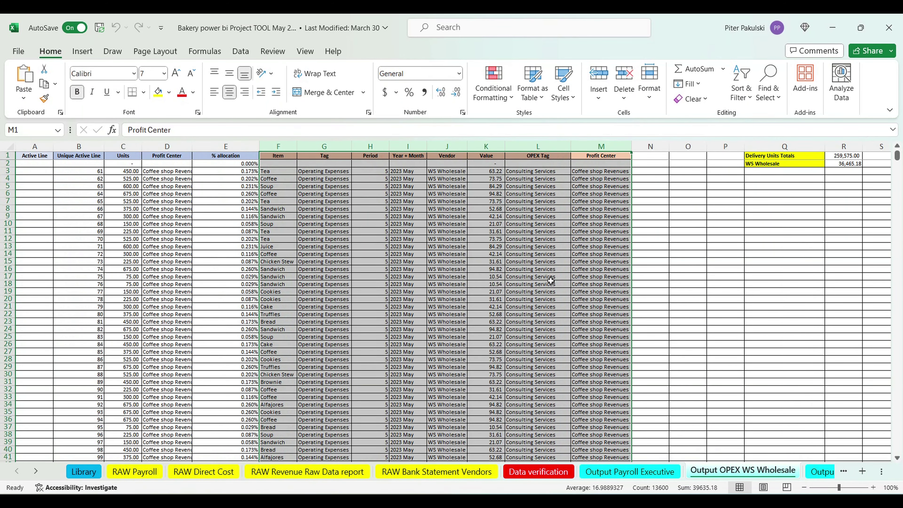
pyautogui.click(755, 324)
pyautogui.click(633, 502)
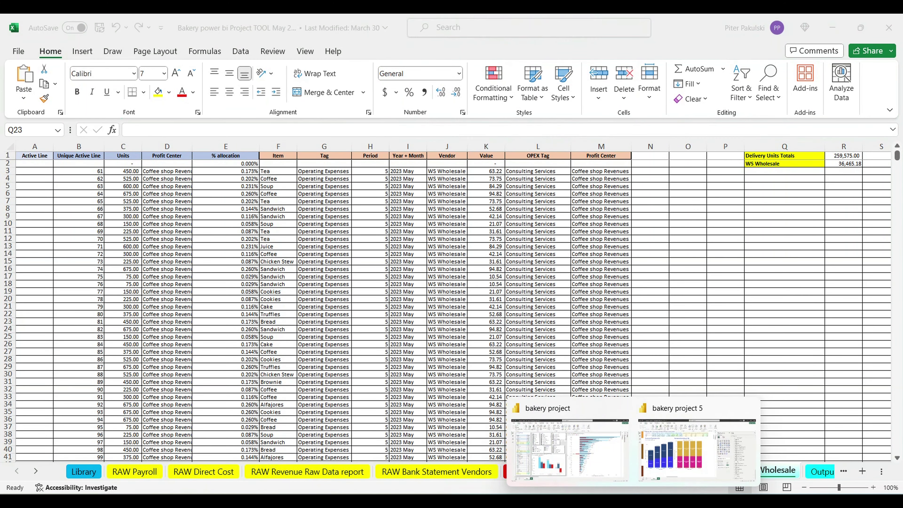
# Switch to the bakery project report, pan around its canvas, and deselect the Tag slicer
pyautogui.click(568, 450)
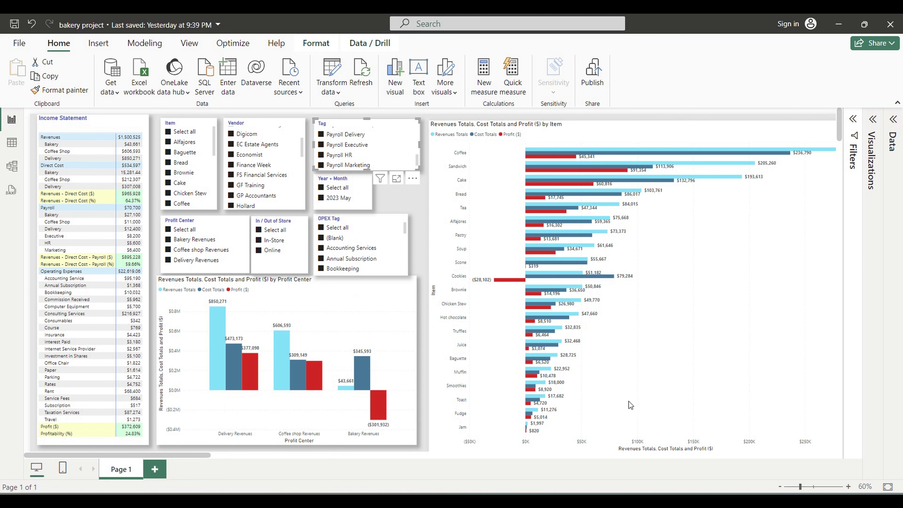
pyautogui.moveTo(204, 455); pyautogui.dragTo(368, 450)
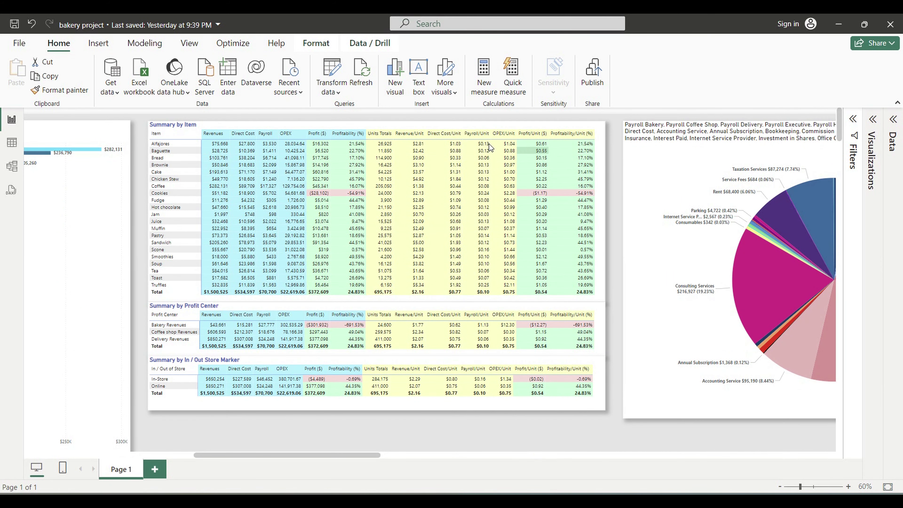
pyautogui.moveTo(315, 455); pyautogui.dragTo(411, 451)
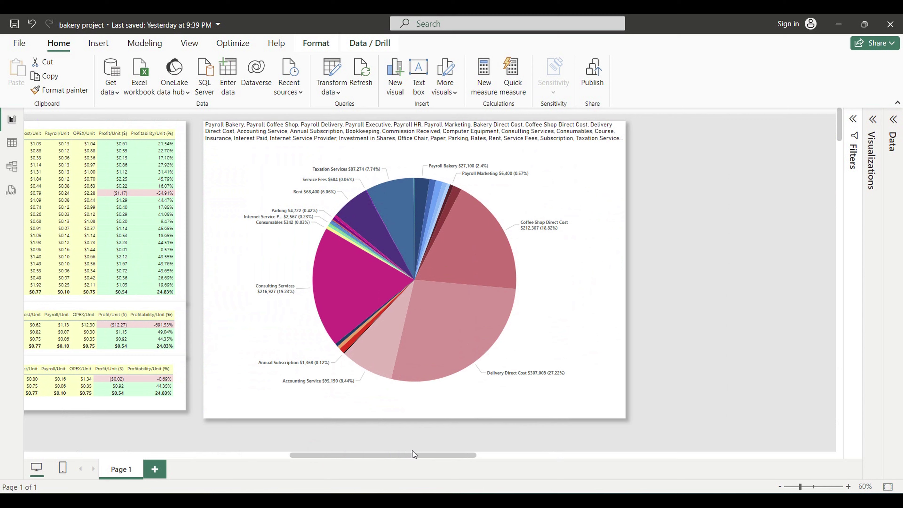
pyautogui.moveTo(412, 451); pyautogui.dragTo(108, 430)
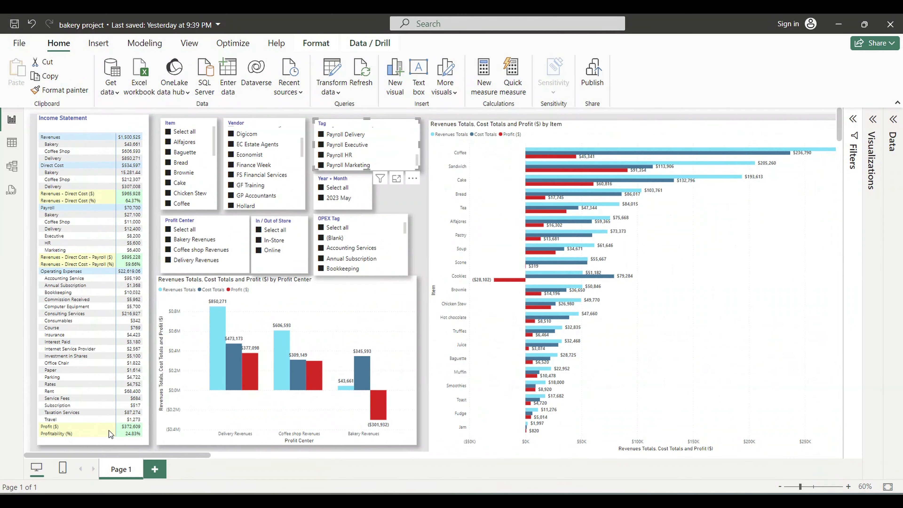
pyautogui.scroll(-10, 164, 372)
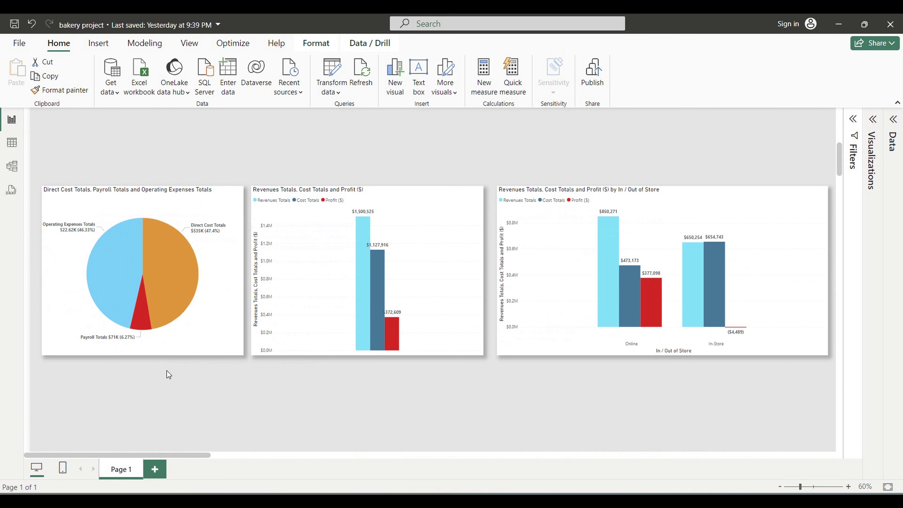
pyautogui.scroll(10, 173, 364)
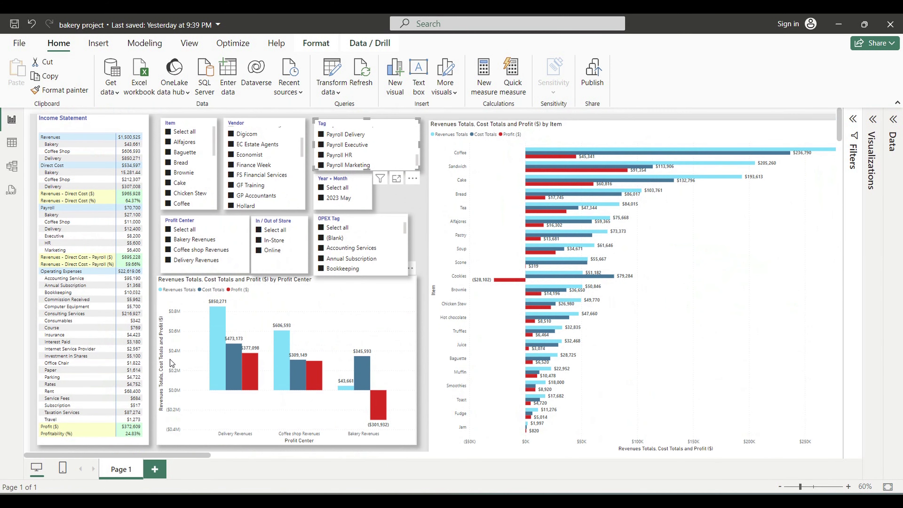
pyautogui.click(414, 204)
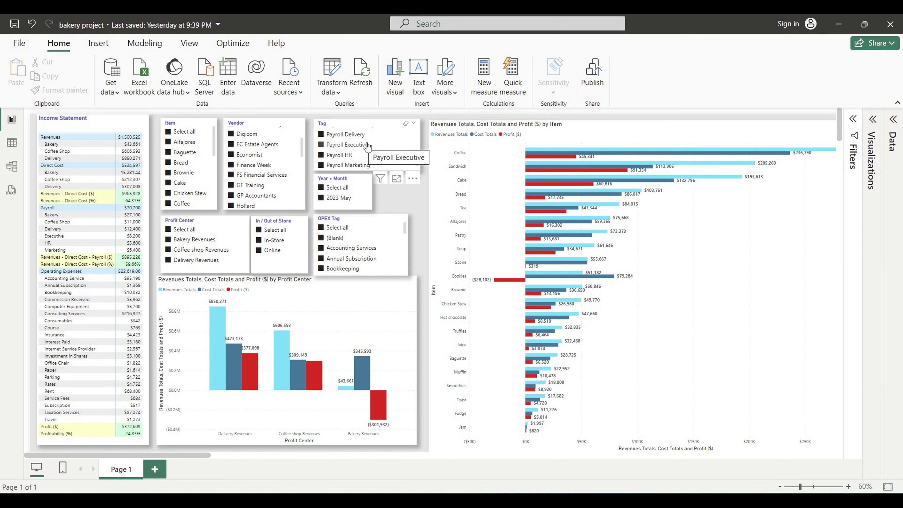
pyautogui.moveTo(609, 502)
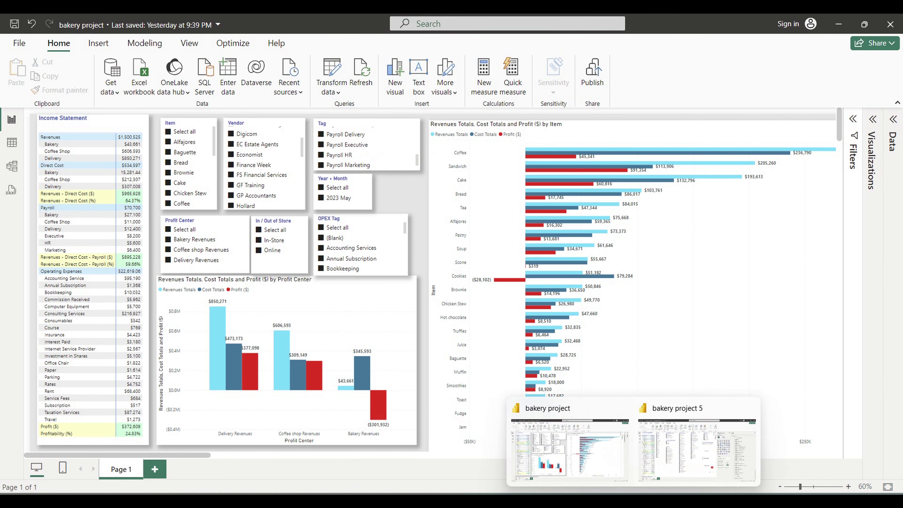
# Switch to the bakery project 5 report, review its P&L charts, and add a new column chart
pyautogui.click(651, 451)
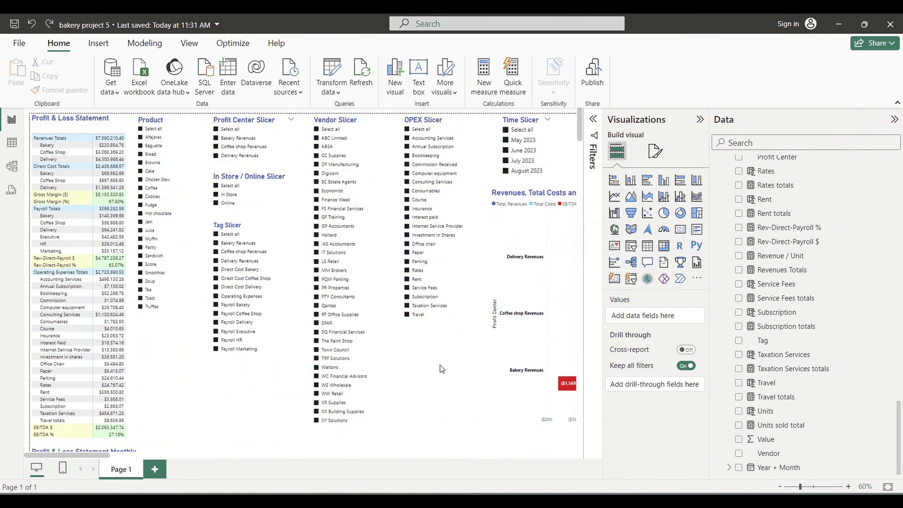
pyautogui.moveTo(106, 455); pyautogui.dragTo(292, 424)
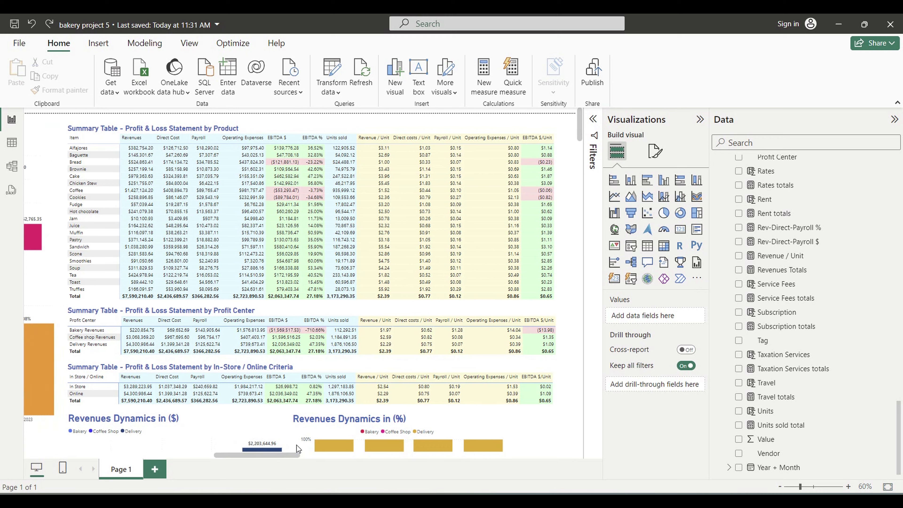
pyautogui.scroll(-5, 293, 424)
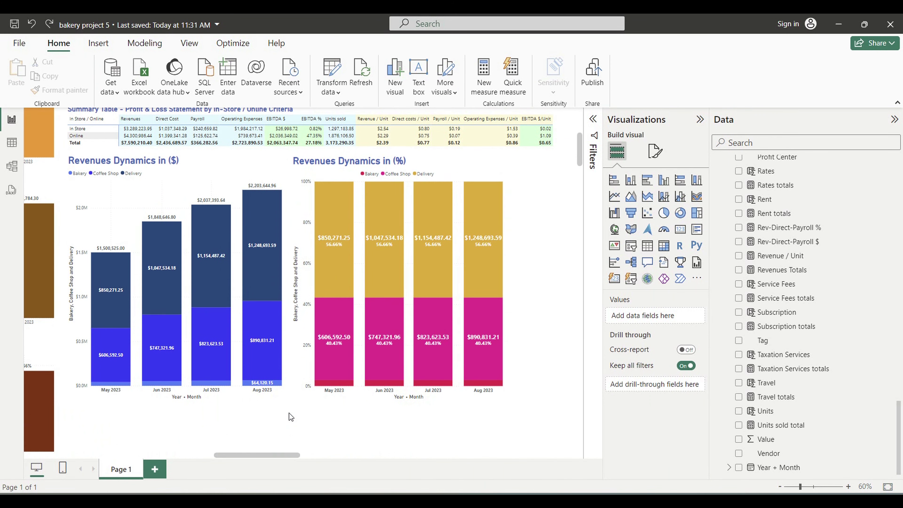
pyautogui.moveTo(290, 456); pyautogui.dragTo(223, 455)
pyautogui.scroll(-3, 233, 396)
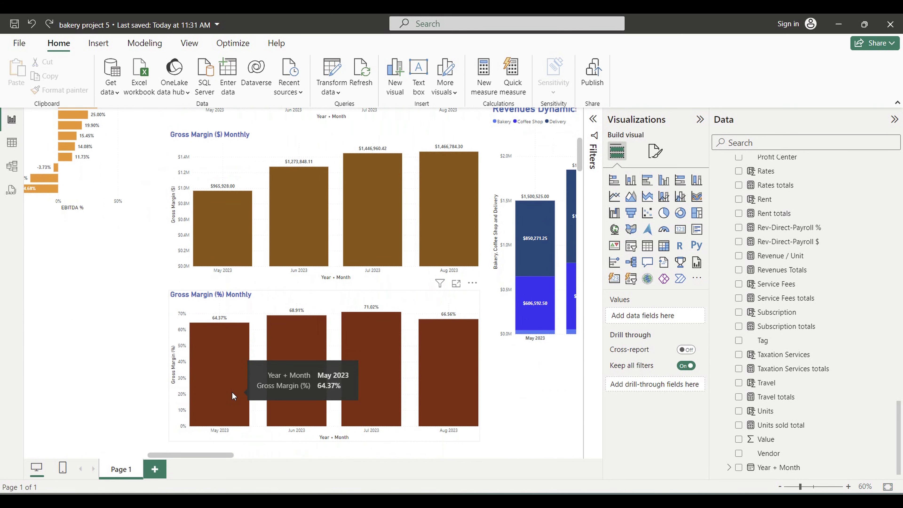
pyautogui.moveTo(209, 457); pyautogui.dragTo(83, 456)
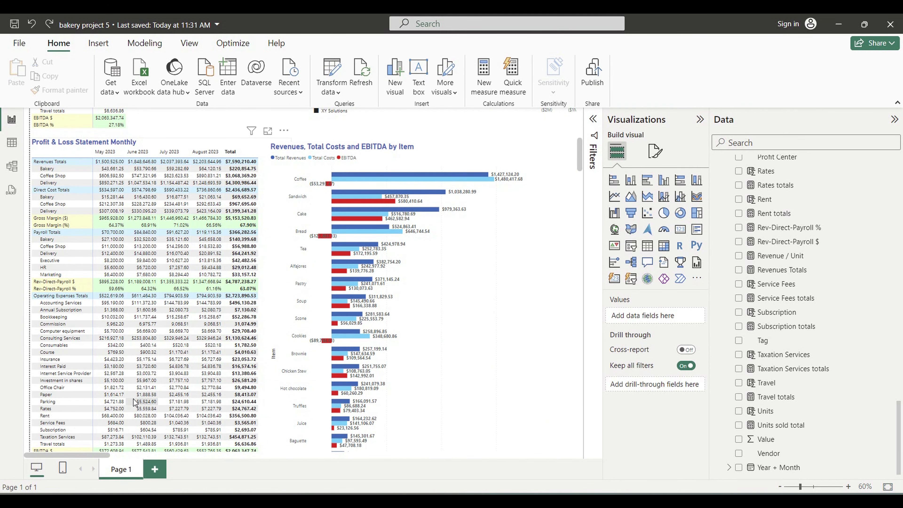
pyautogui.scroll(-3, 477, 240)
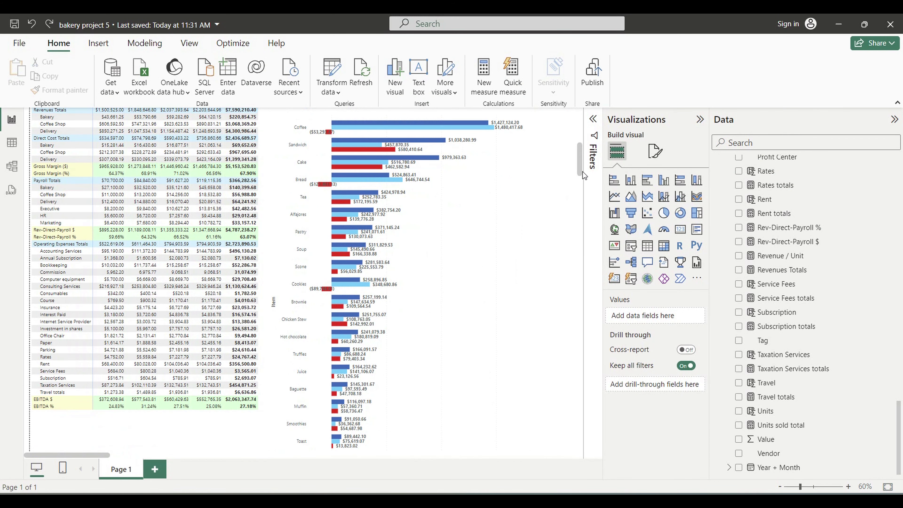
pyautogui.moveTo(584, 175); pyautogui.dragTo(583, 171)
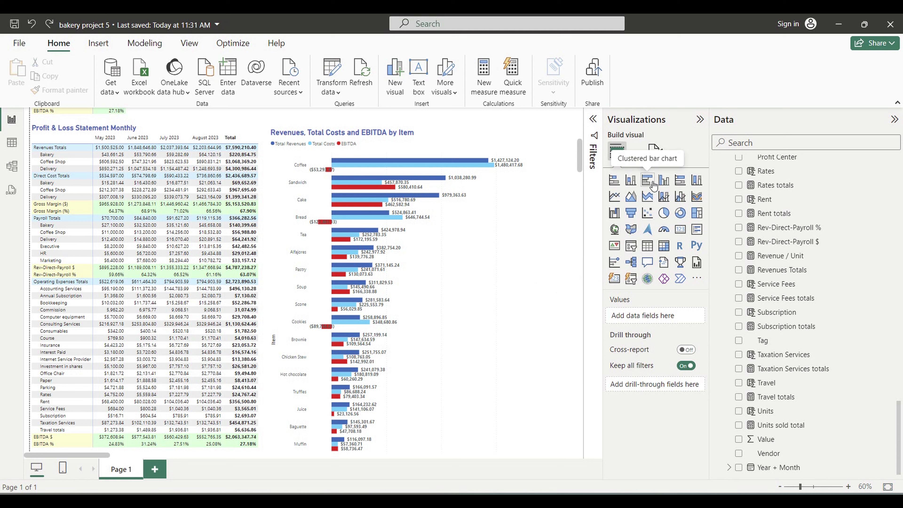
pyautogui.click(631, 182)
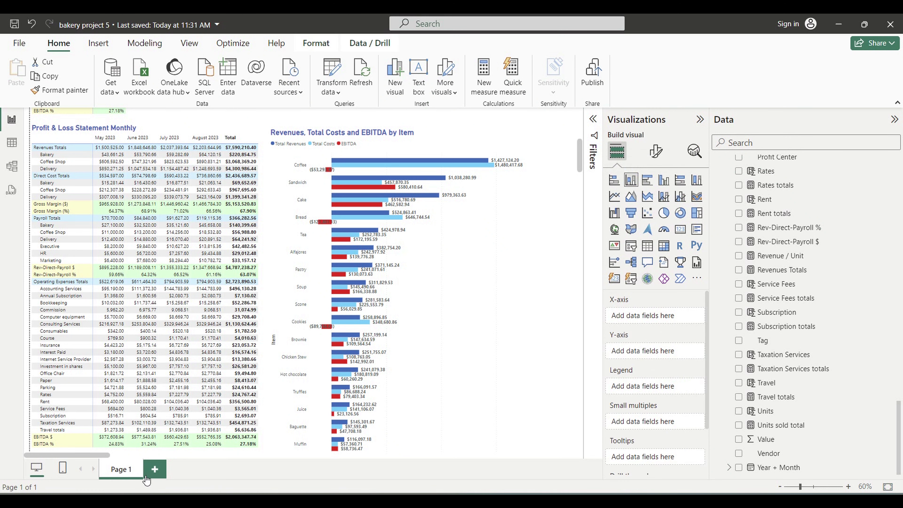
# Widen the new chart and add Direct Cost, Payroll and Operating Expenses Totals as its values
pyautogui.moveTo(105, 456); pyautogui.dragTo(331, 456)
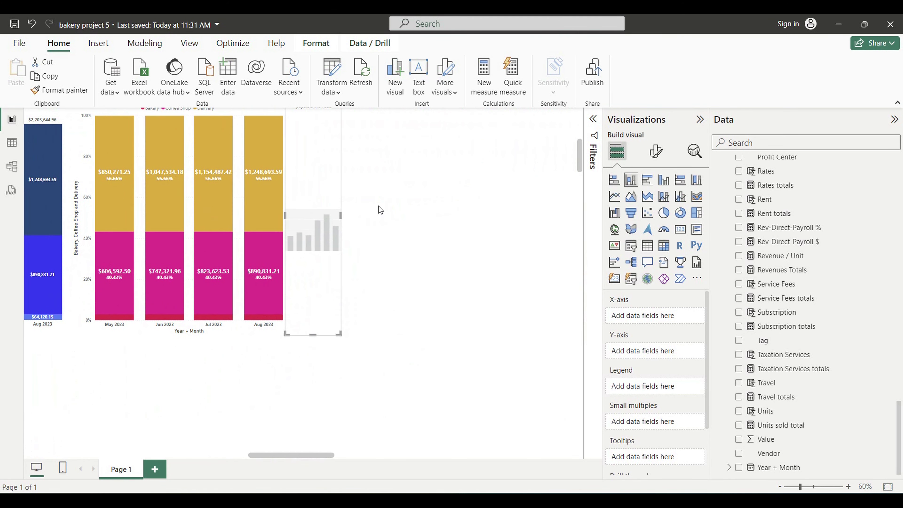
pyautogui.moveTo(345, 215); pyautogui.dragTo(509, 224)
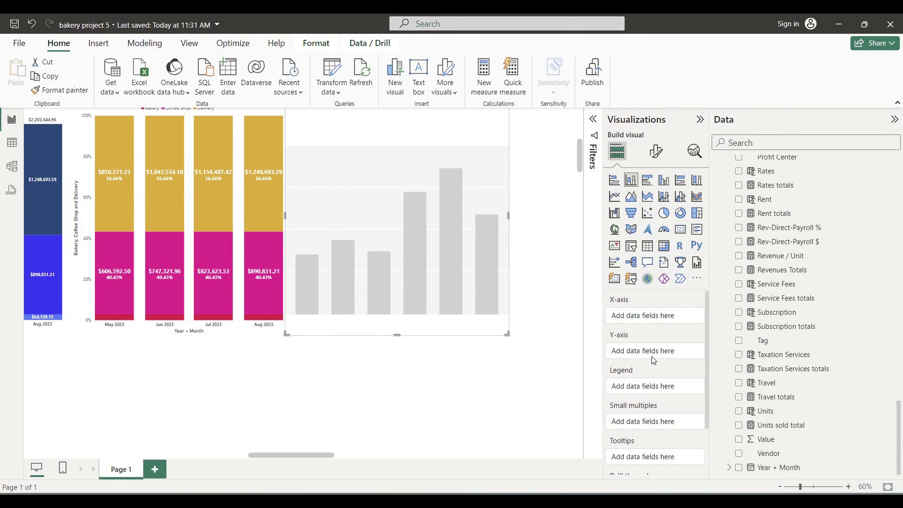
pyautogui.scroll(10, 786, 309)
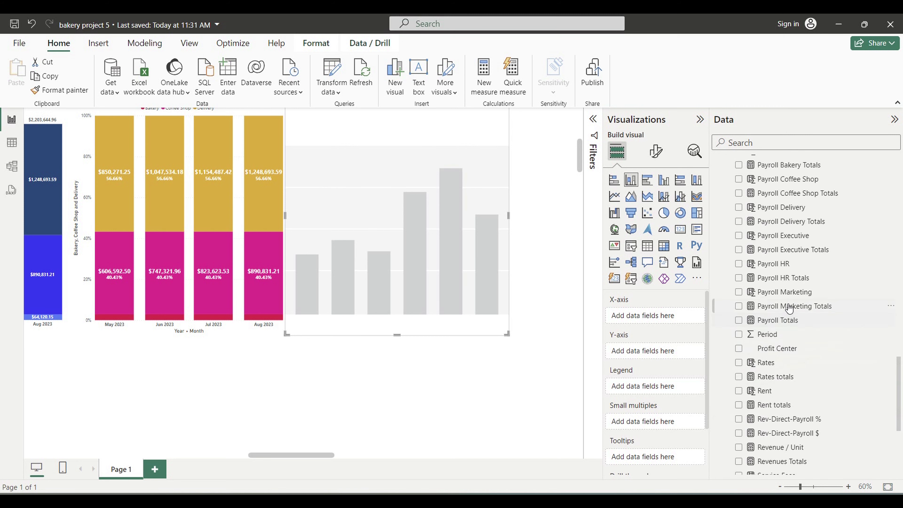
pyautogui.scroll(7, 782, 309)
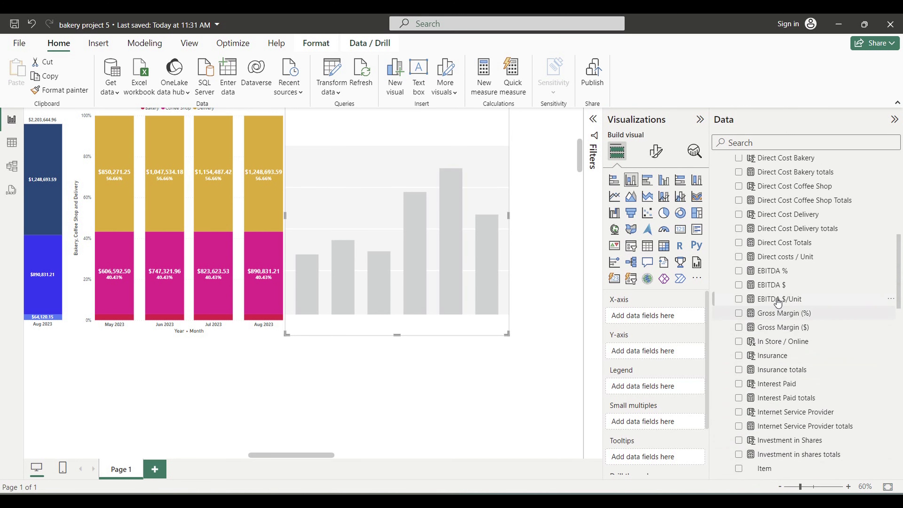
pyautogui.moveTo(791, 341); pyautogui.dragTo(663, 352)
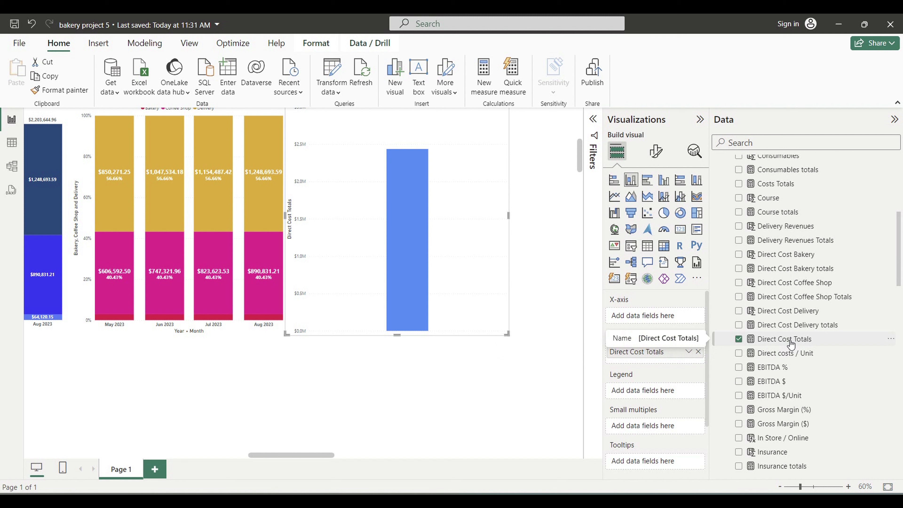
pyautogui.scroll(-10, 790, 344)
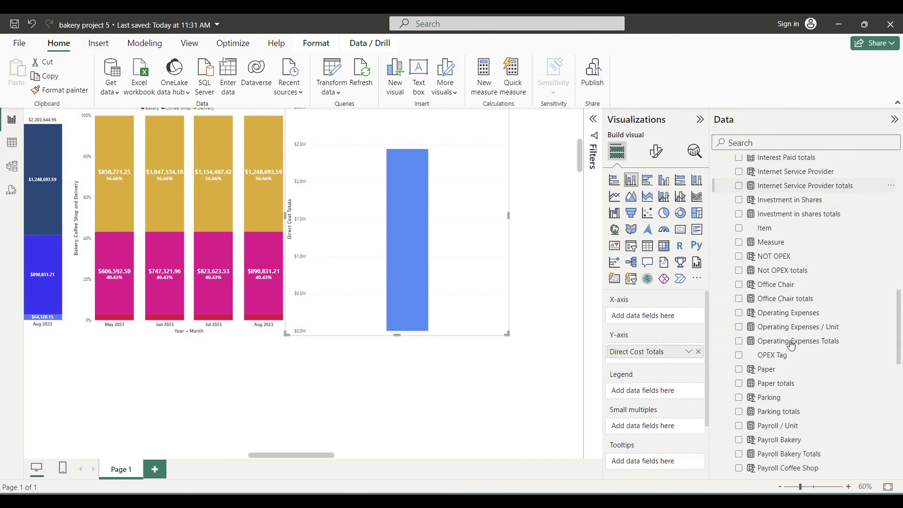
pyautogui.scroll(-3, 795, 358)
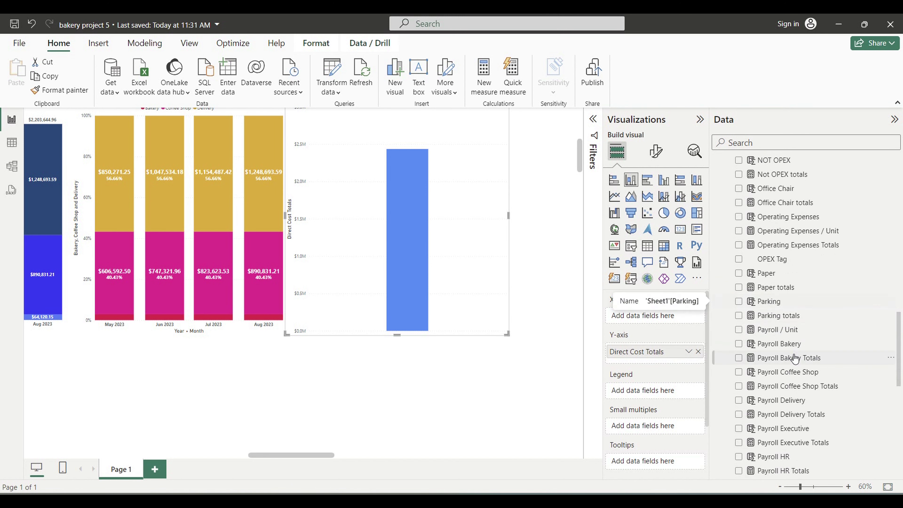
pyautogui.scroll(-6, 808, 413)
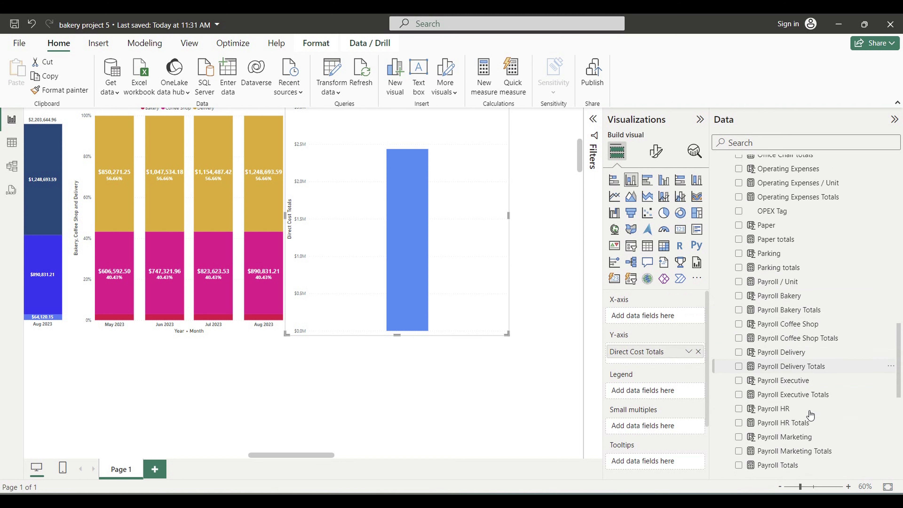
pyautogui.moveTo(776, 421); pyautogui.dragTo(664, 359)
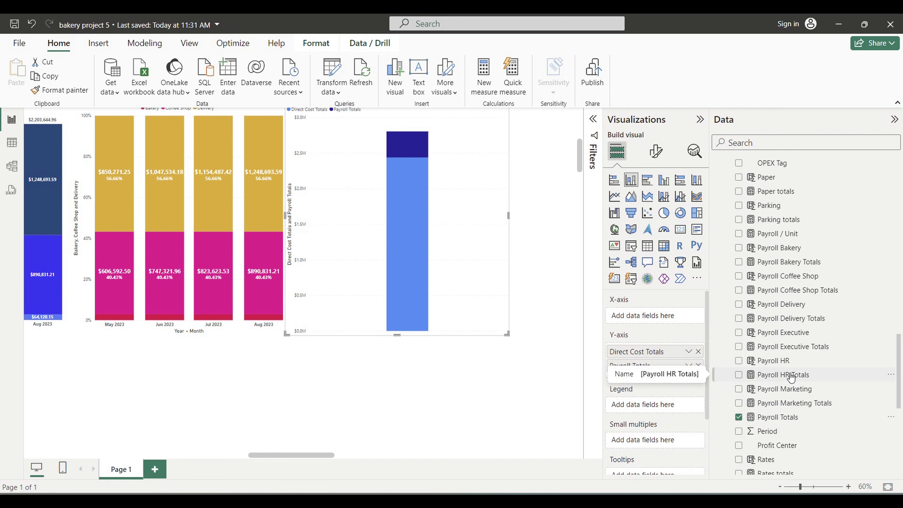
pyautogui.scroll(5, 790, 376)
pyautogui.moveTo(794, 293); pyautogui.dragTo(666, 374)
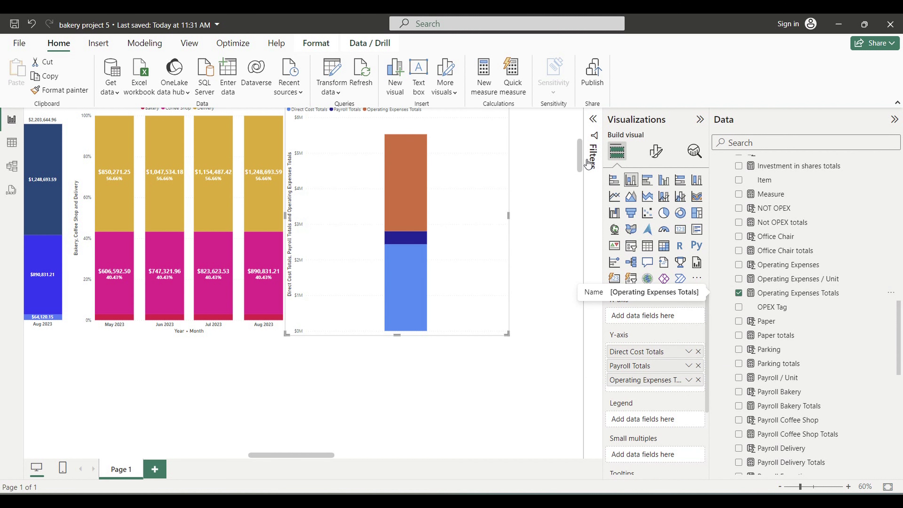
# Put Year + Month on the X-axis as plain Year + Month instead of the date hierarchy
pyautogui.moveTo(579, 168); pyautogui.dragTo(581, 161)
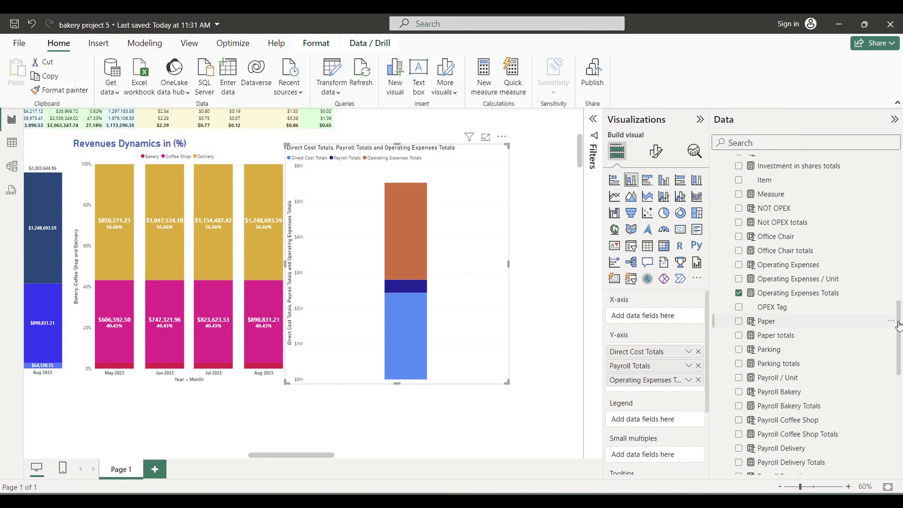
pyautogui.moveTo(900, 326); pyautogui.dragTo(668, 319)
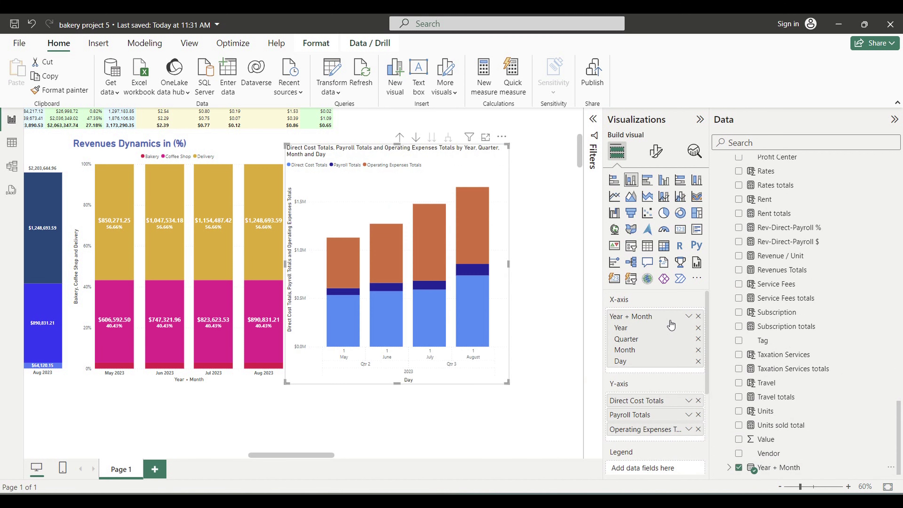
pyautogui.click(688, 318)
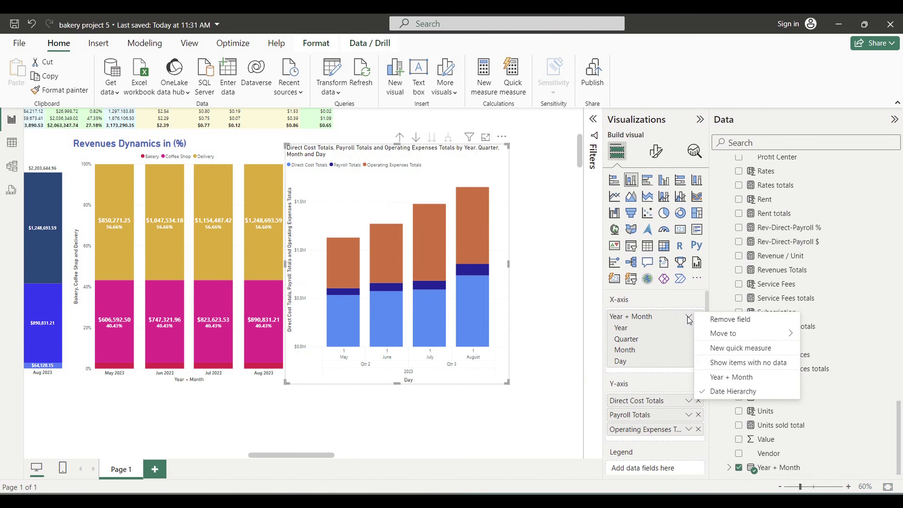
pyautogui.click(723, 377)
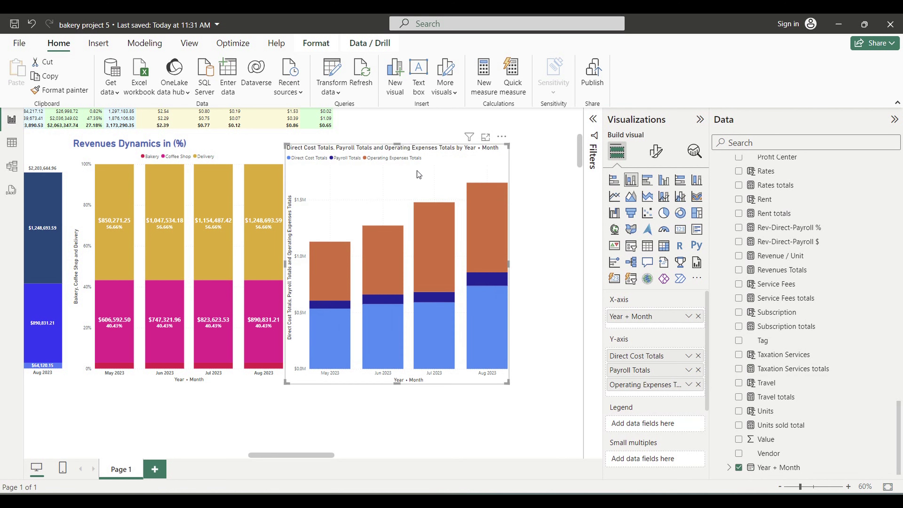
pyautogui.click(660, 155)
pyautogui.click(654, 209)
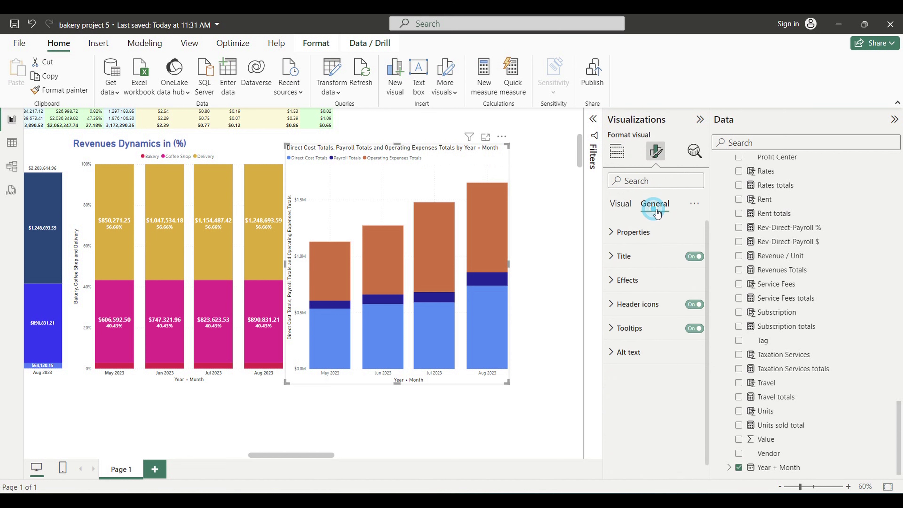
# Replace the cost chart's title text with 'Costs Dynamics in ($)'
pyautogui.click(625, 256)
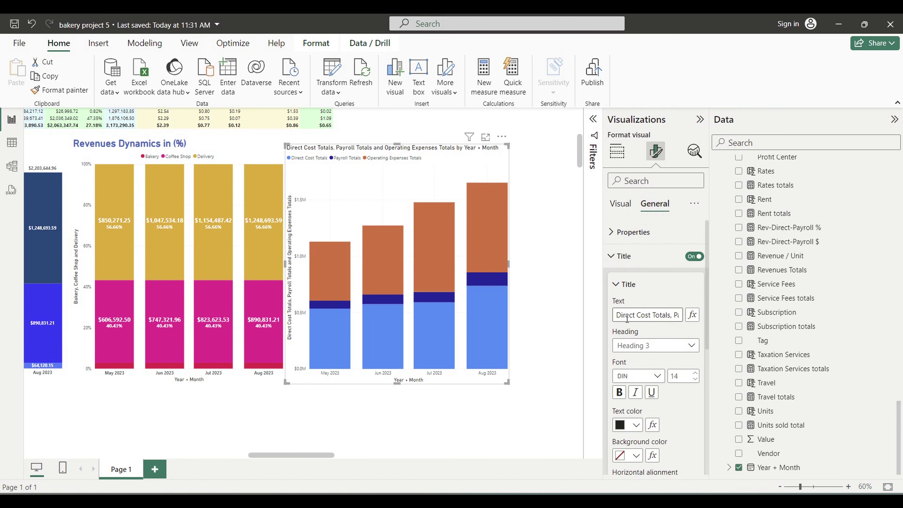
pyautogui.moveTo(622, 318); pyautogui.dragTo(810, 315)
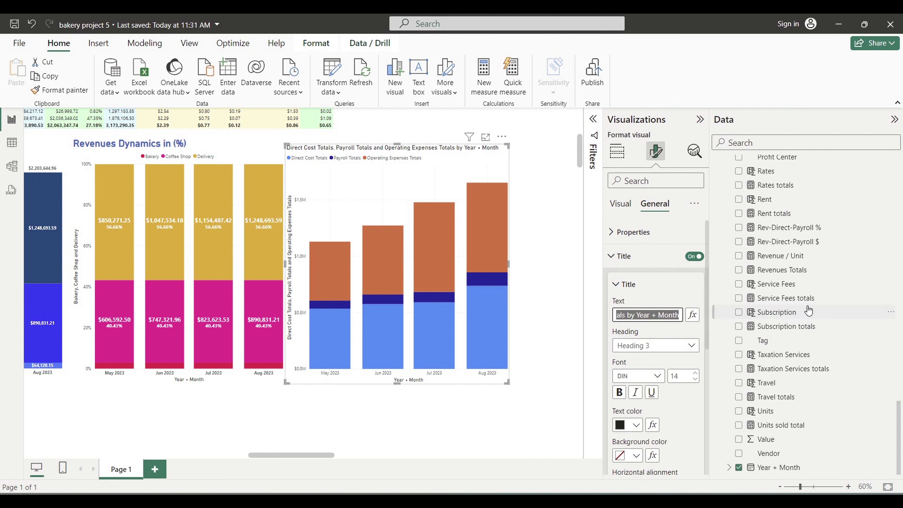
pyautogui.write('Co')
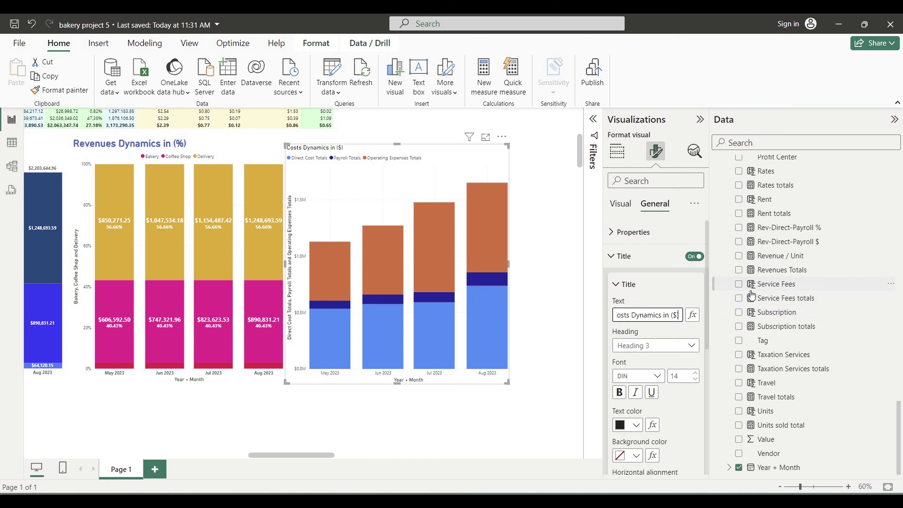
# Format the title at size 23, bold, in blue
pyautogui.click(697, 375)
pyautogui.click(698, 375)
pyautogui.click(698, 375)
pyautogui.click(698, 376)
pyautogui.click(698, 374)
pyautogui.click(698, 374)
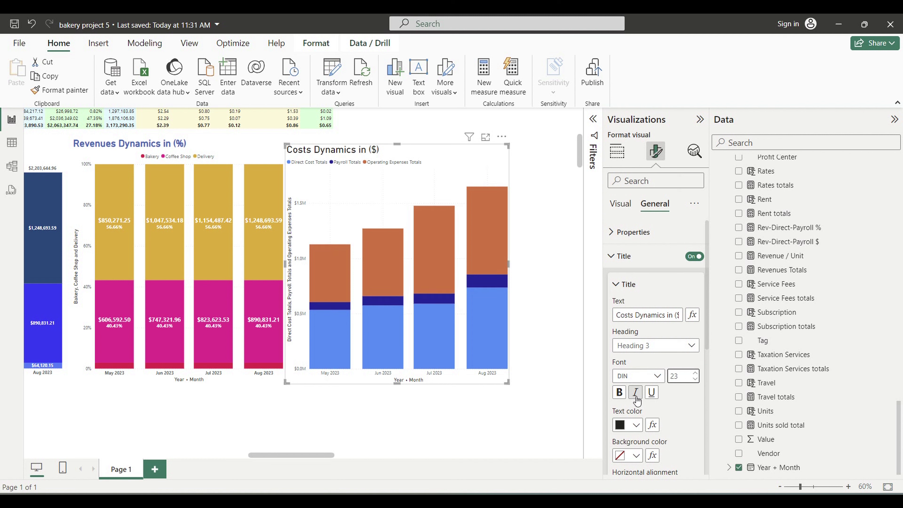
pyautogui.click(622, 395)
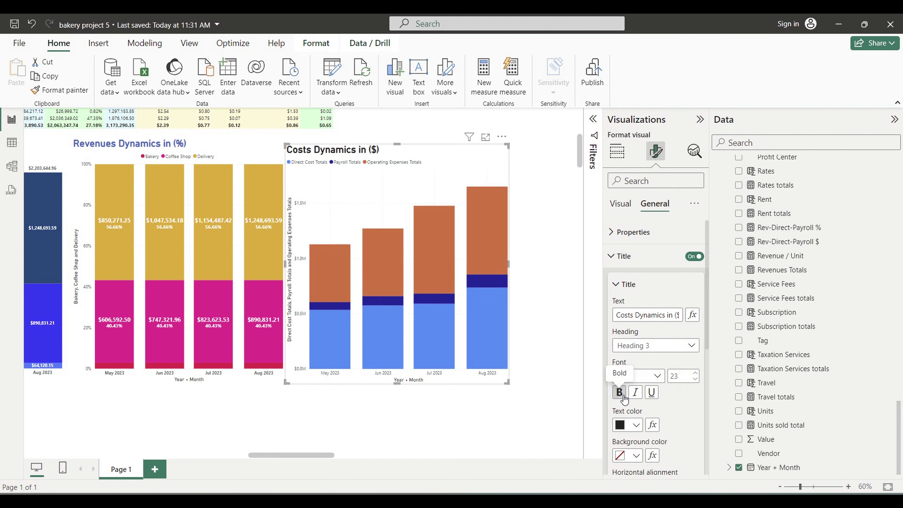
pyautogui.click(636, 424)
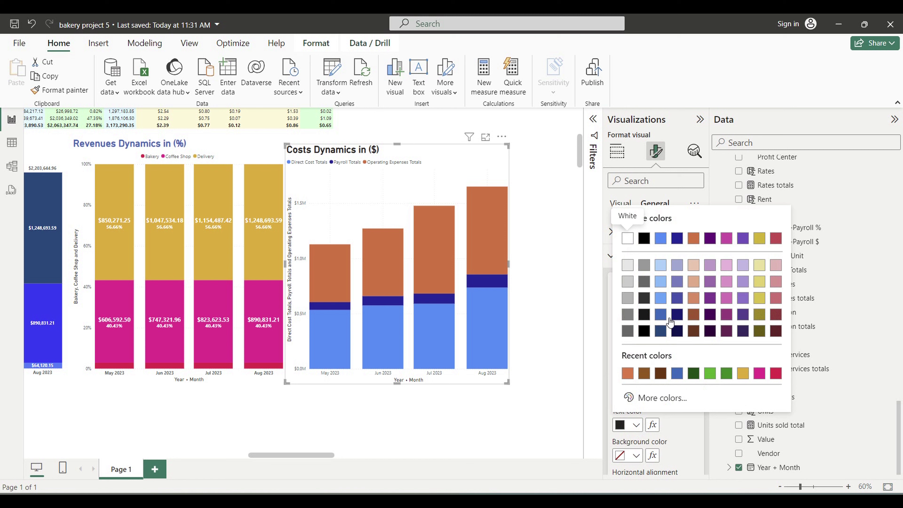
pyautogui.click(667, 319)
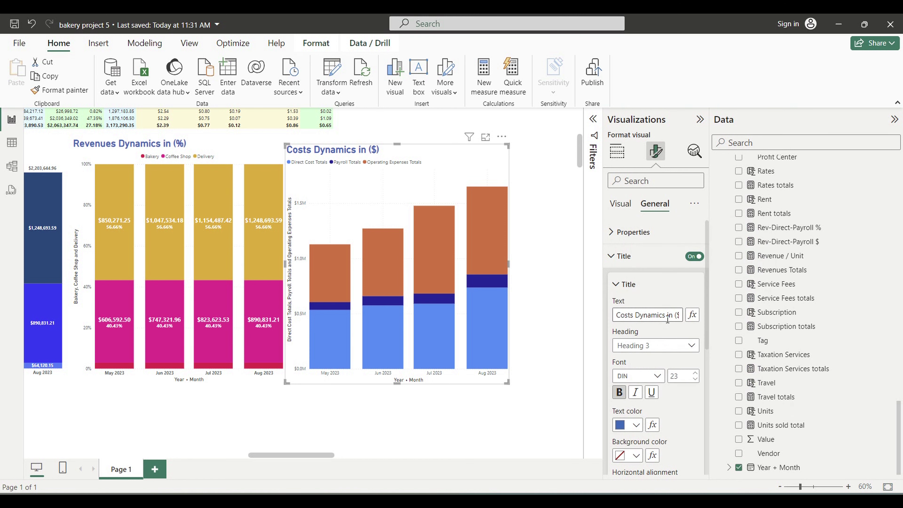
pyautogui.click(532, 213)
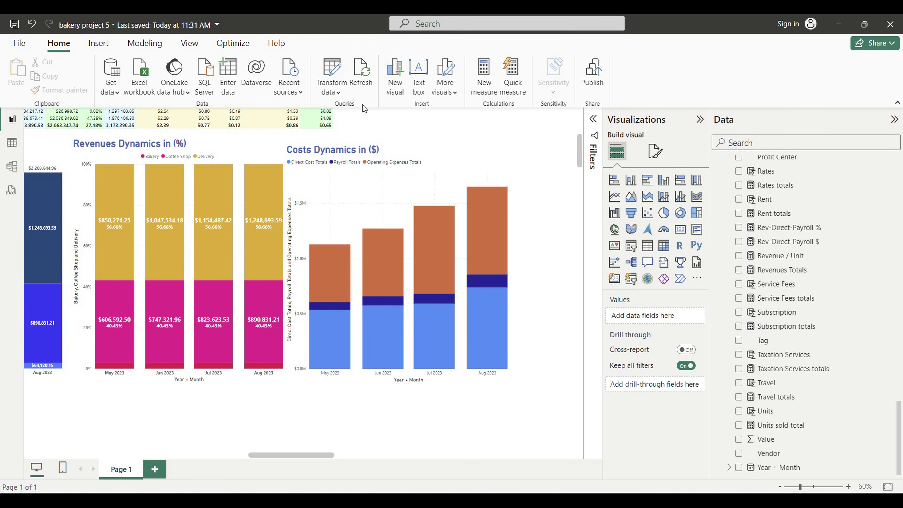
# Turn on bold data labels for the cost segments with display units set to None
pyautogui.click(433, 159)
pyautogui.click(656, 150)
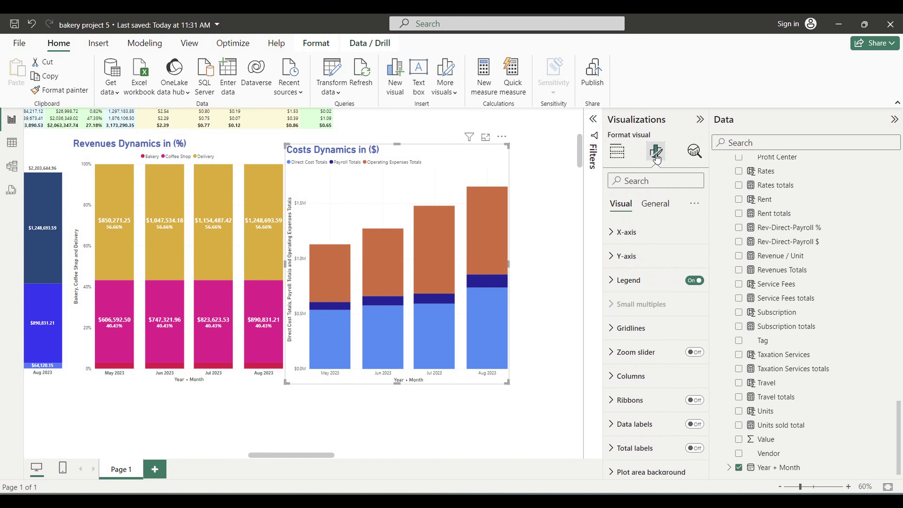
pyautogui.click(696, 425)
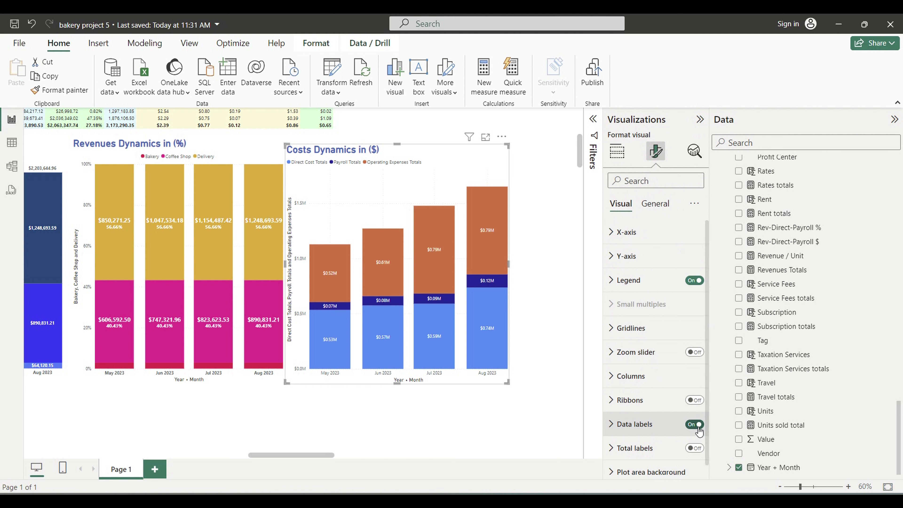
pyautogui.click(611, 424)
pyautogui.scroll(-2, 657, 397)
pyautogui.scroll(-4, 657, 397)
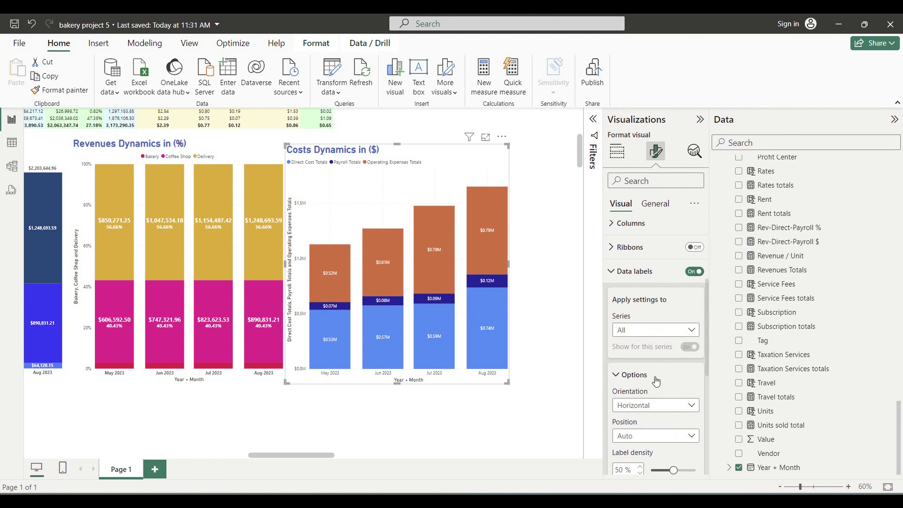
pyautogui.scroll(-2, 650, 401)
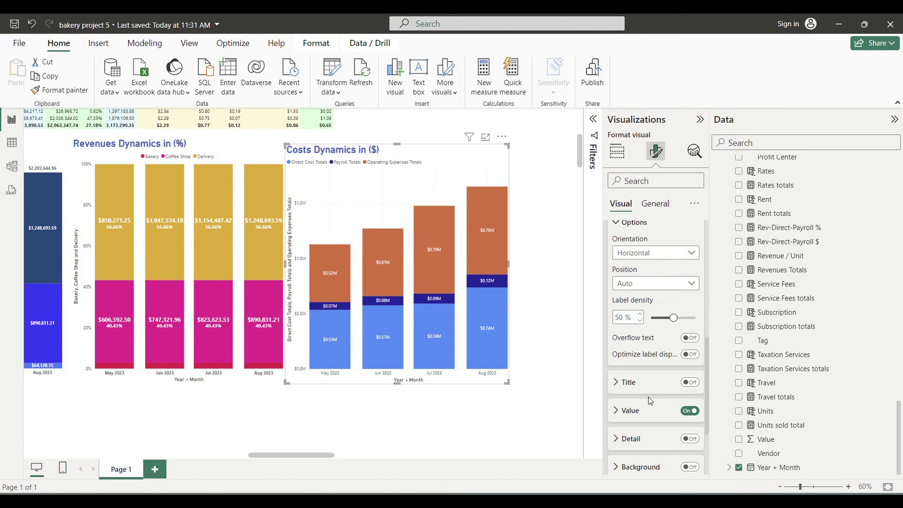
pyautogui.click(618, 410)
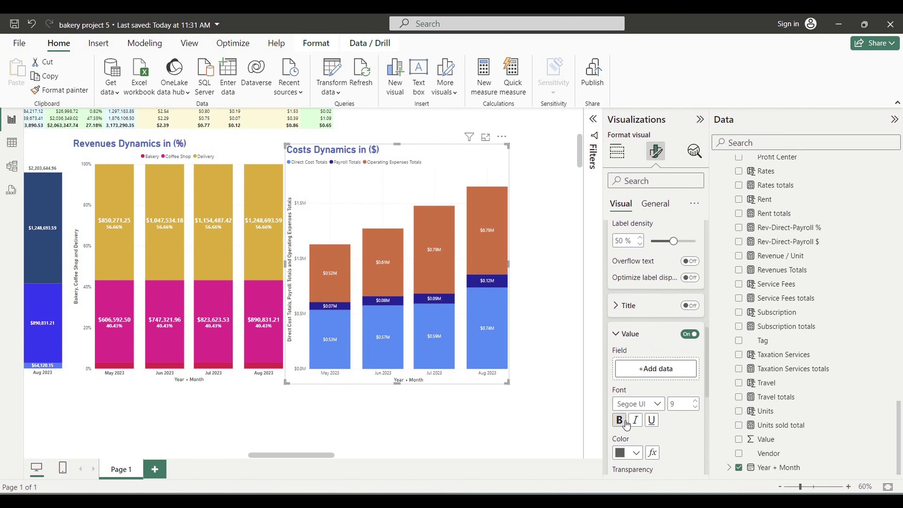
pyautogui.click(619, 421)
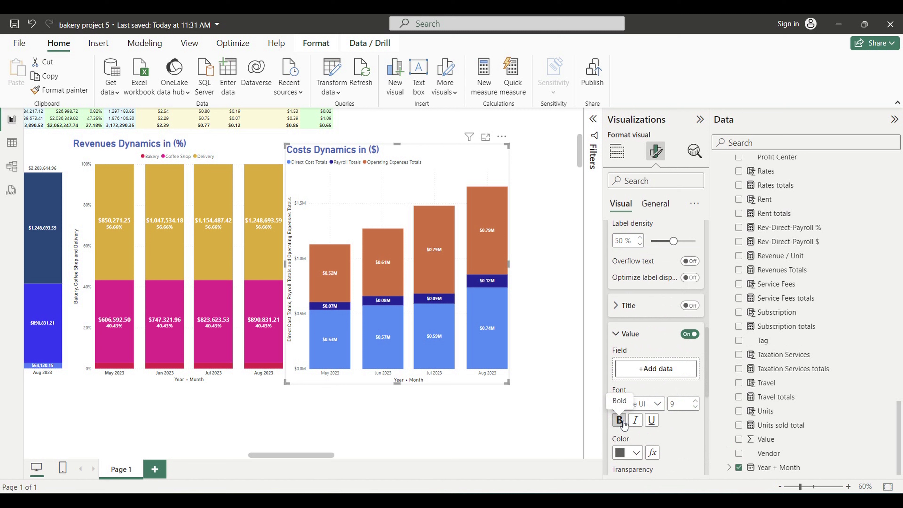
pyautogui.scroll(-4, 654, 392)
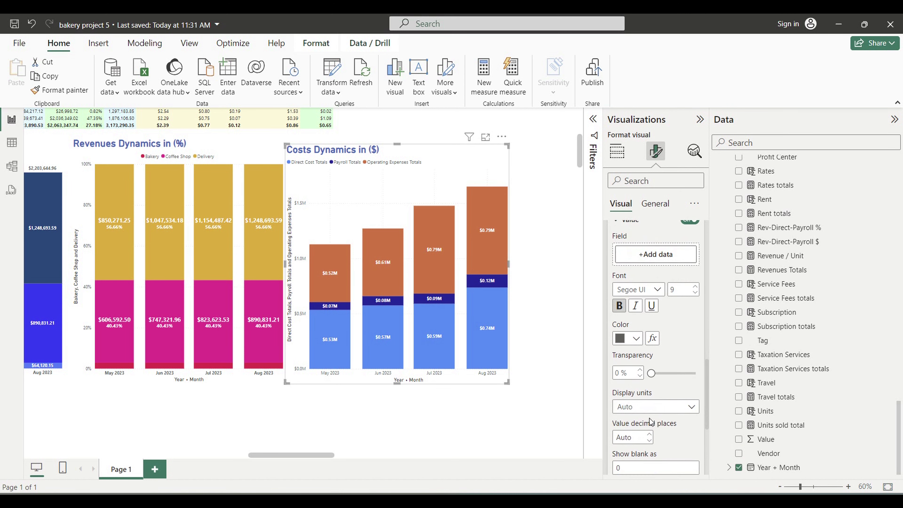
pyautogui.scroll(-1, 650, 422)
pyautogui.click(638, 370)
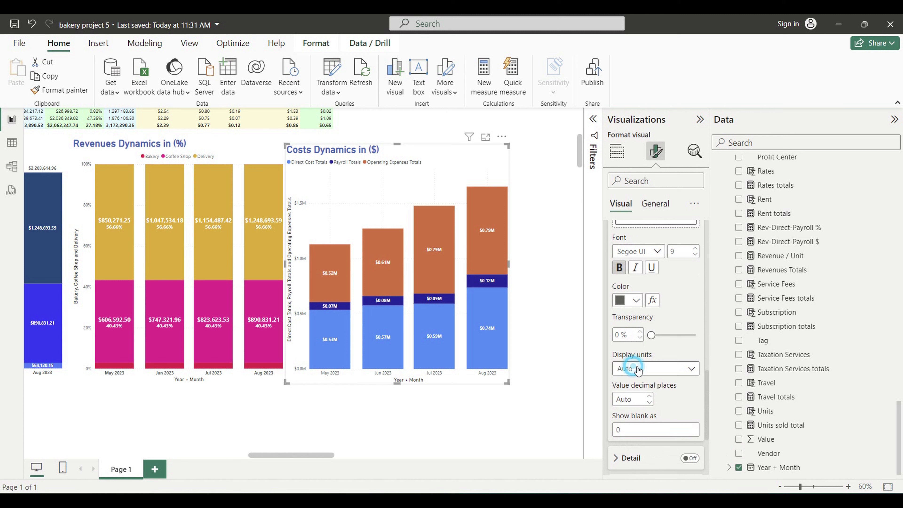
pyautogui.click(633, 386)
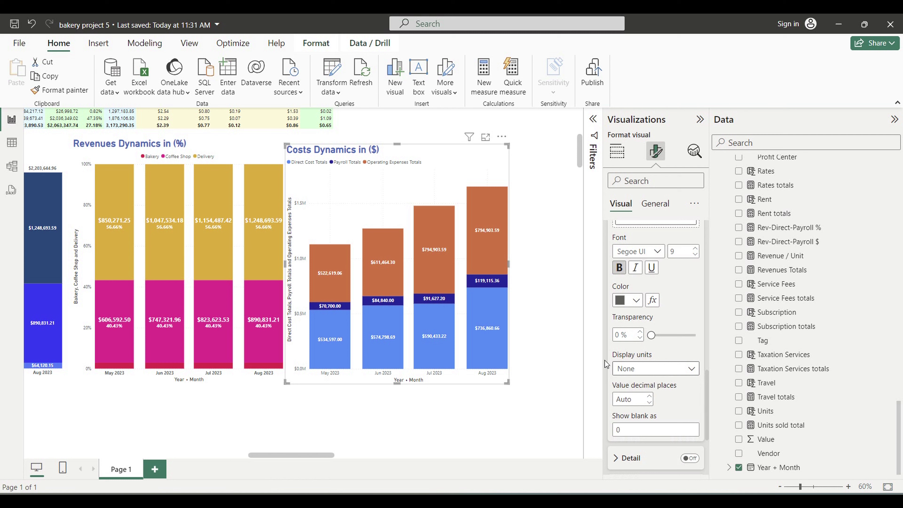
pyautogui.scroll(-4, 670, 284)
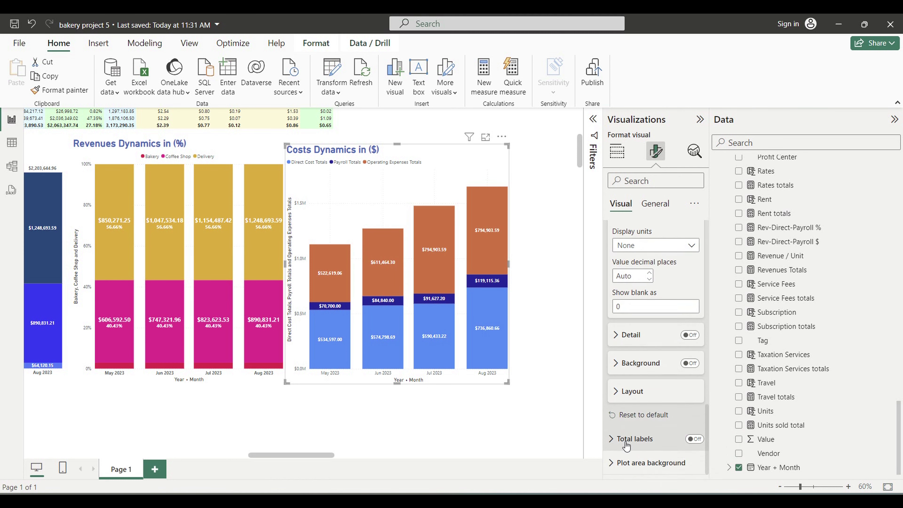
# Turn on bold total labels above each month's column
pyautogui.click(697, 441)
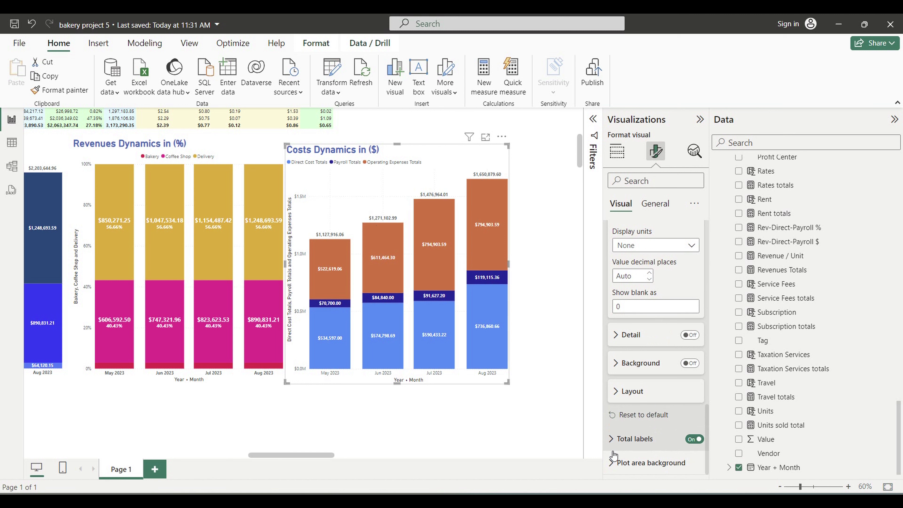
pyautogui.click(617, 439)
pyautogui.scroll(-4, 645, 416)
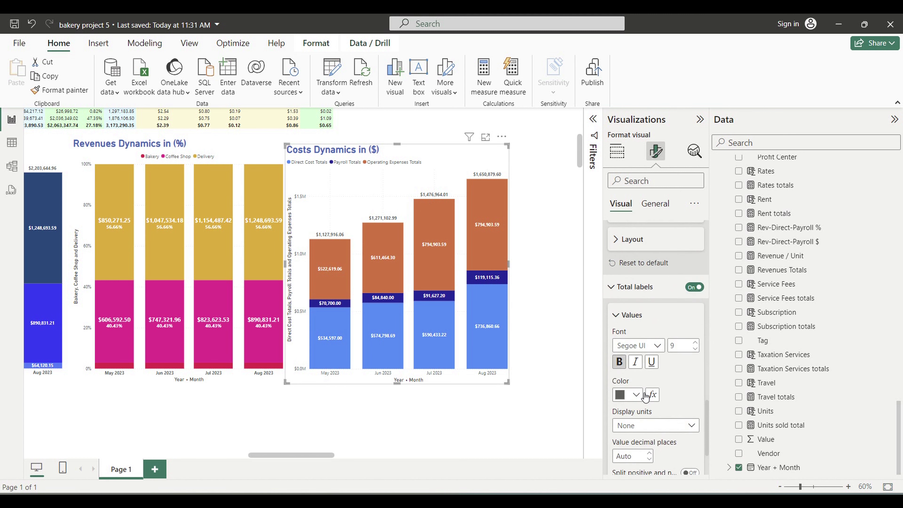
pyautogui.click(619, 361)
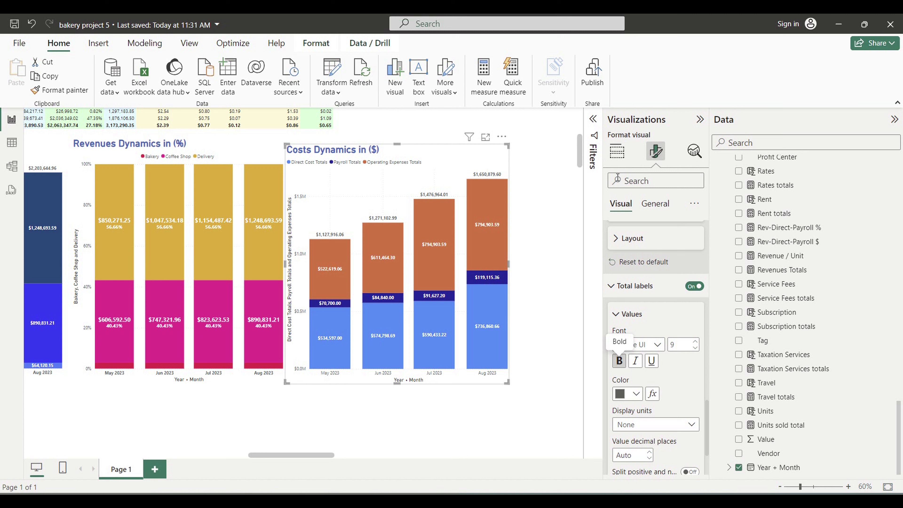
pyautogui.click(617, 152)
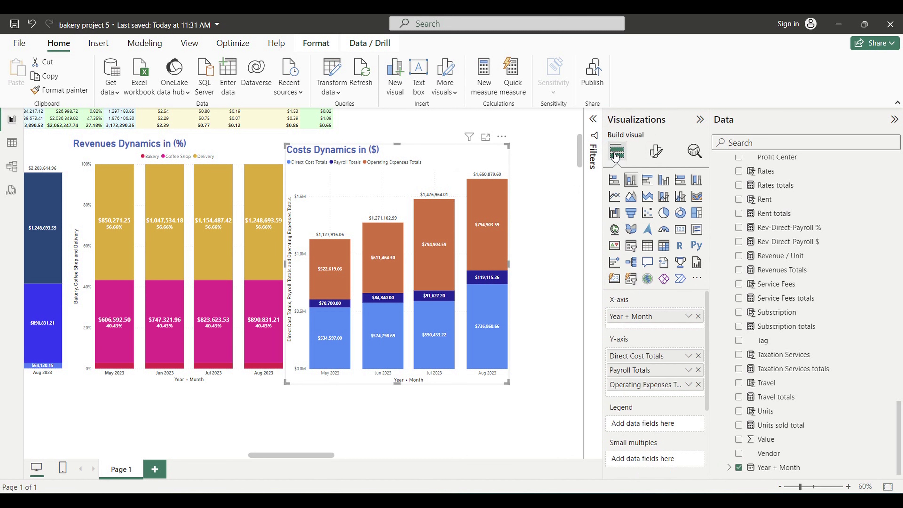
# Rename the Direct Cost Totals and Payroll Totals series to Direct Cost and Payroll
pyautogui.doubleClick(657, 356)
pyautogui.click(652, 357)
pyautogui.doubleClick(656, 355)
pyautogui.press('BackSpace')
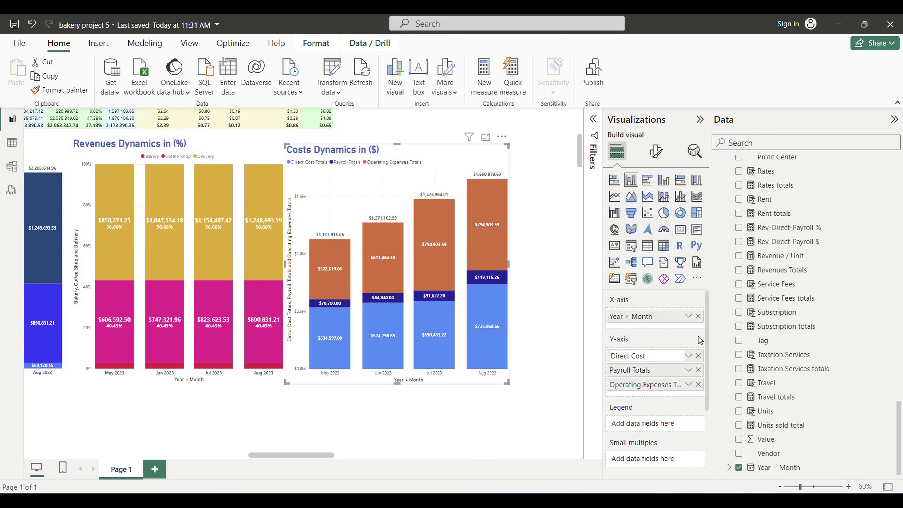
pyautogui.press('Return')
pyautogui.doubleClick(627, 373)
pyautogui.click(624, 374)
pyautogui.doubleClick(636, 372)
pyautogui.press('BackSpace')
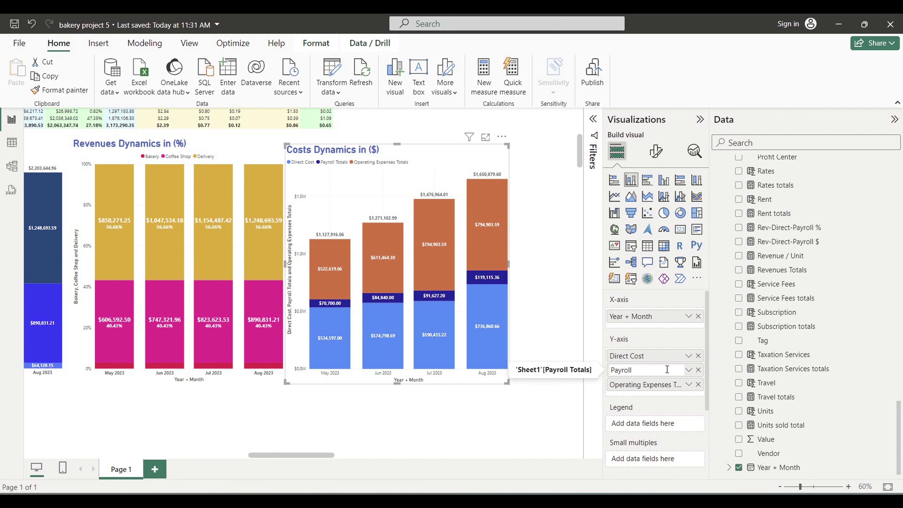
pyautogui.press('Return')
# Rename the Operating Expenses Totals series to Operating Expenses
pyautogui.click(631, 386)
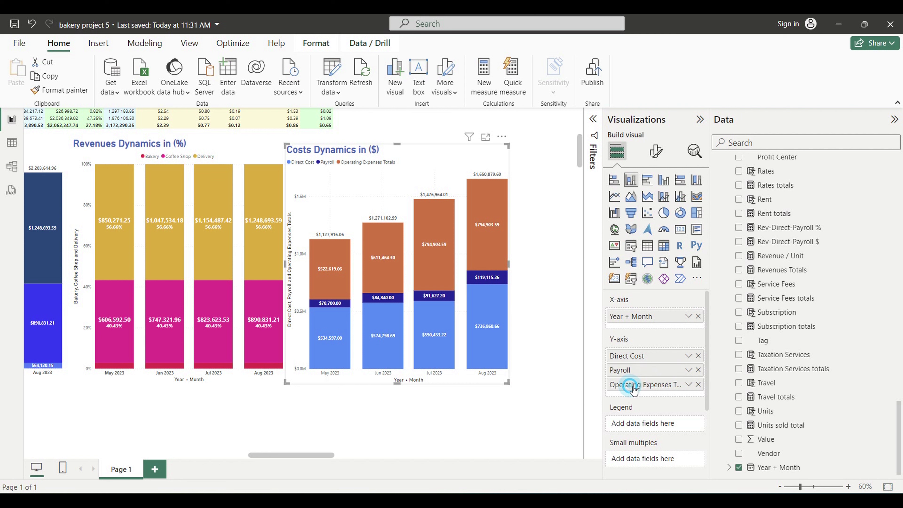
pyautogui.doubleClick(632, 387)
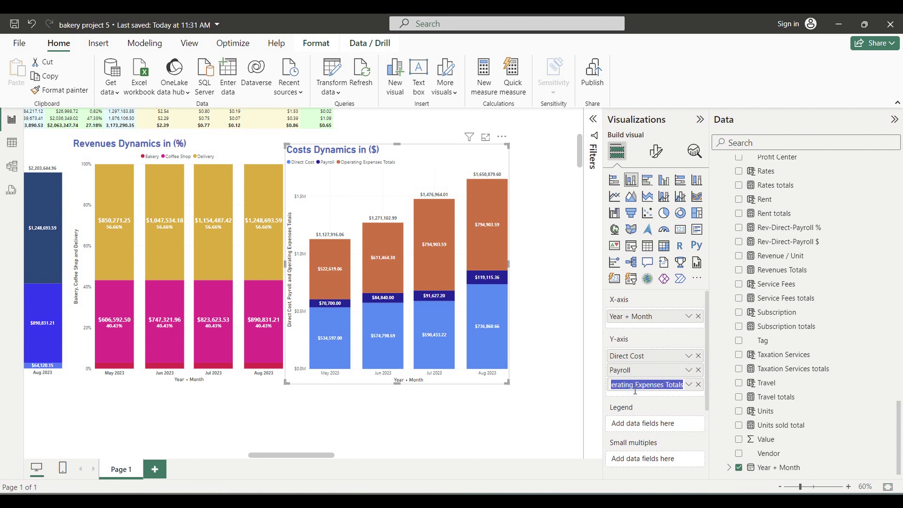
pyautogui.doubleClick(668, 385)
pyautogui.press('BackSpace')
pyautogui.press('Return')
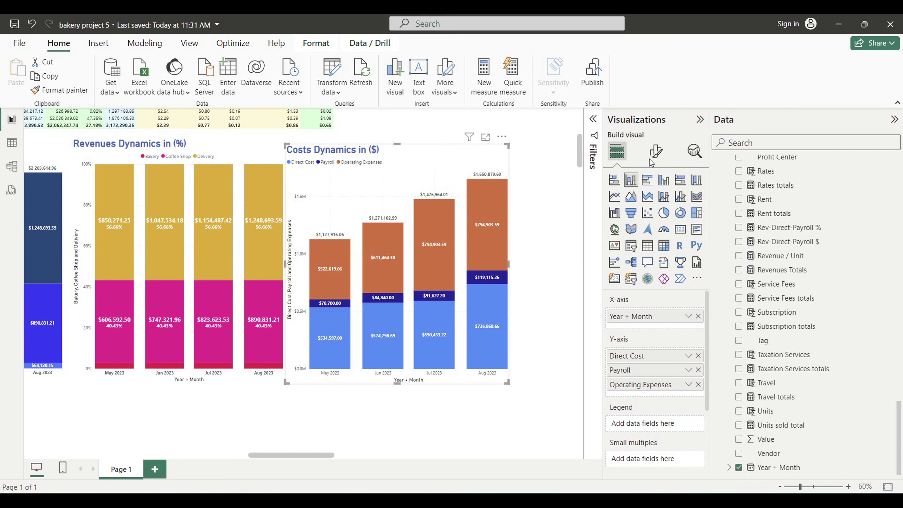
# Colour the Direct Cost series of the Costs Dynamics chart dark green using a custom colour
pyautogui.click(655, 152)
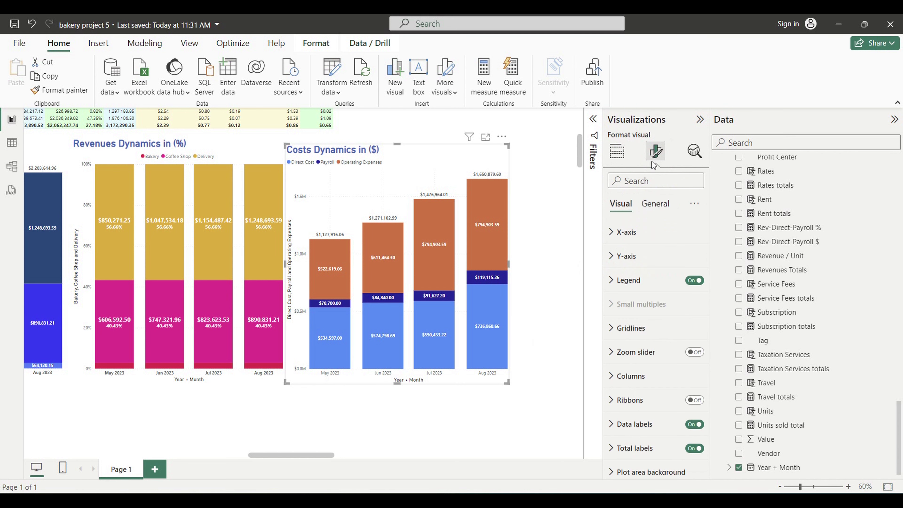
pyautogui.click(626, 375)
pyautogui.scroll(-3, 646, 377)
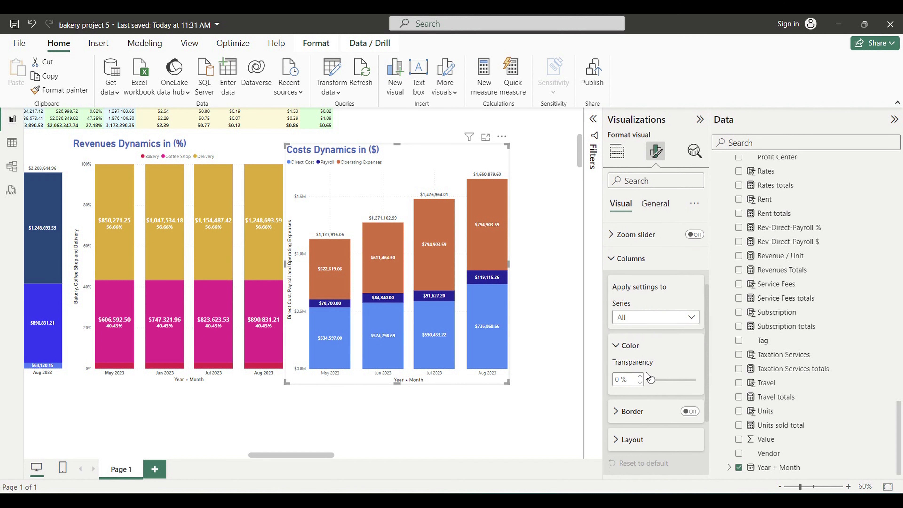
pyautogui.scroll(-2, 646, 372)
pyautogui.click(638, 282)
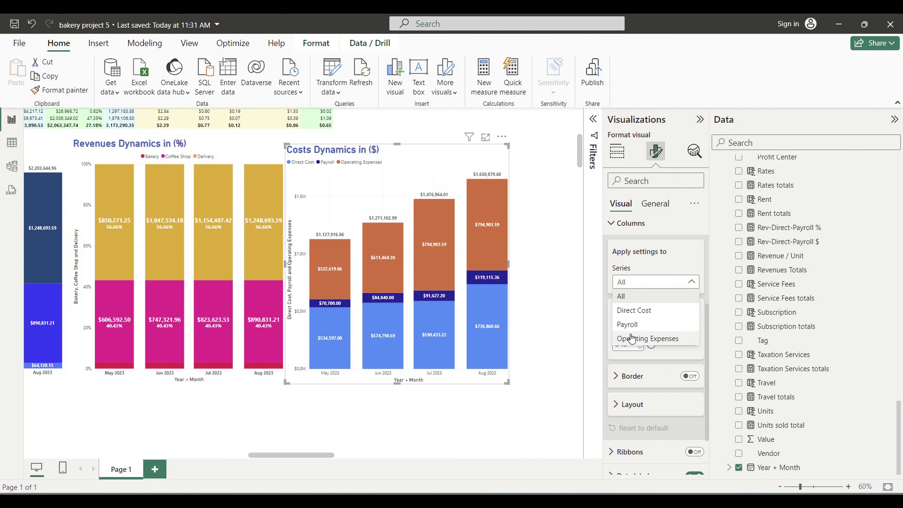
pyautogui.click(630, 311)
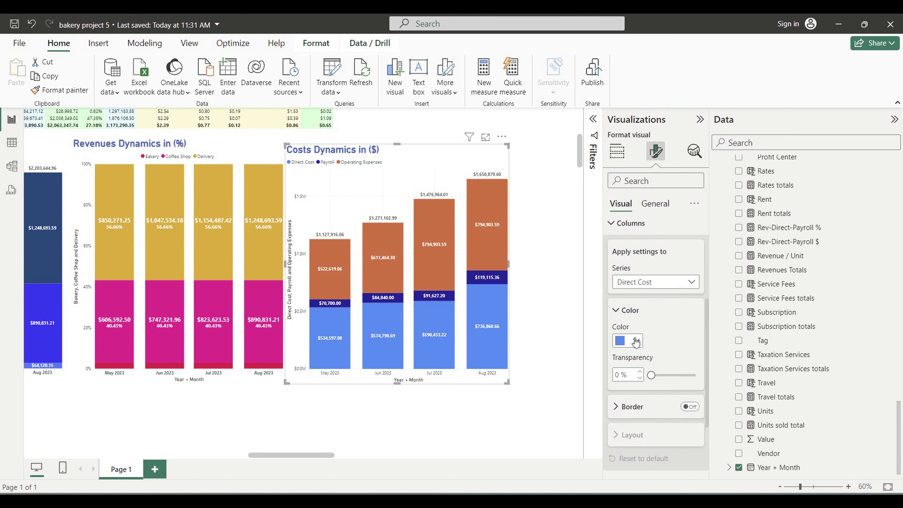
pyautogui.click(637, 341)
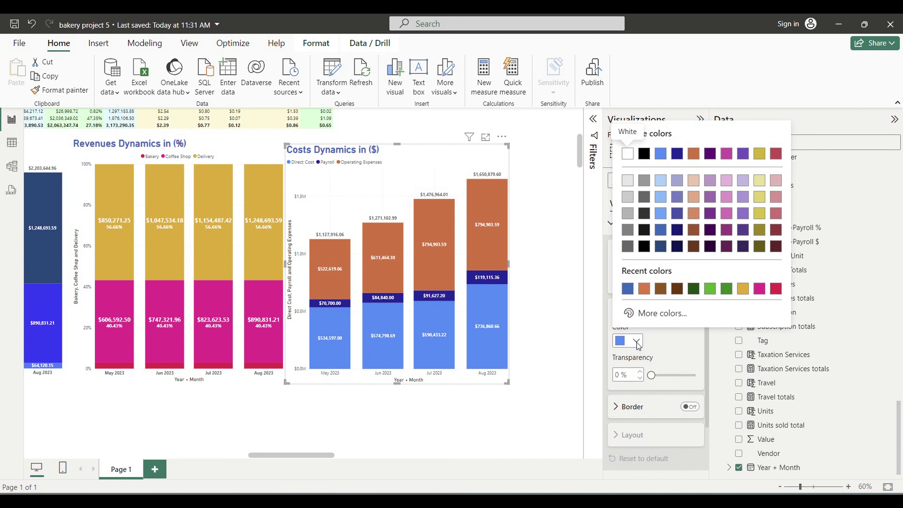
pyautogui.click(640, 312)
pyautogui.moveTo(712, 274); pyautogui.dragTo(687, 274)
pyautogui.moveTo(766, 131); pyautogui.dragTo(781, 196)
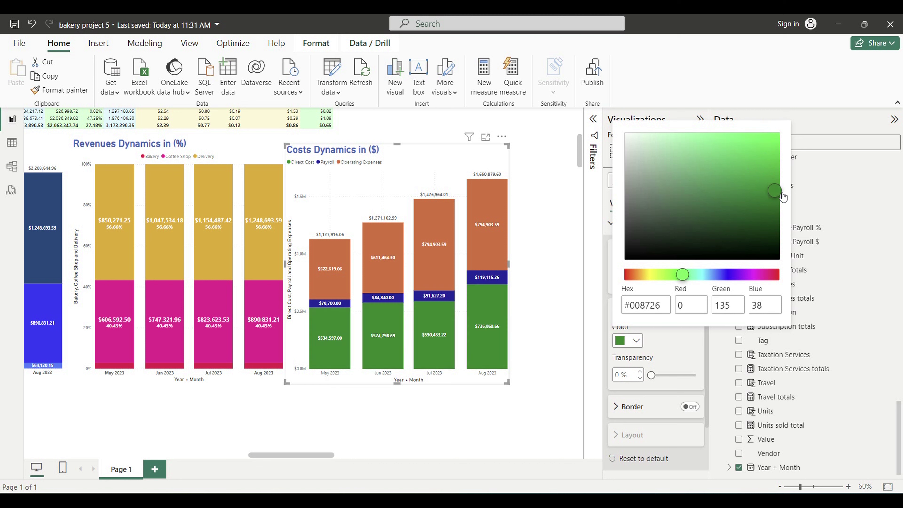
pyautogui.click(685, 348)
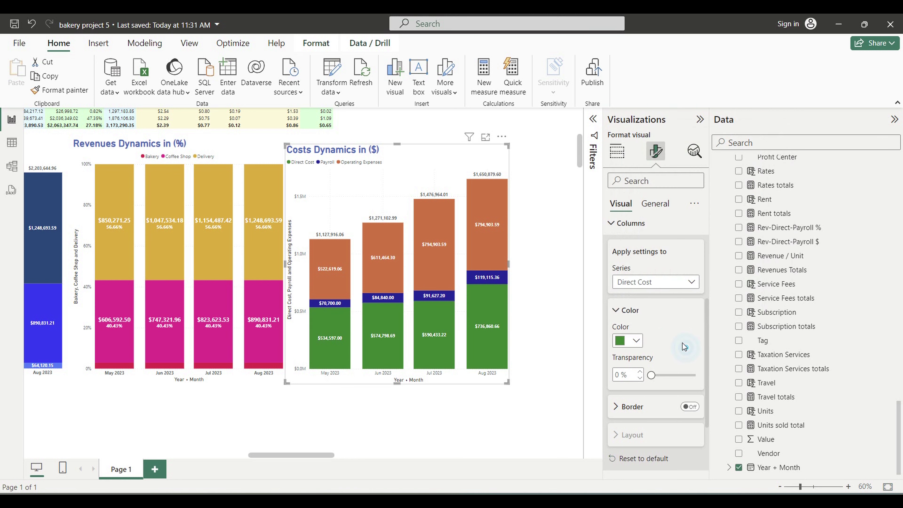
# Colour the Payroll series bright green (#0CAE00) using a custom colour
pyautogui.click(643, 281)
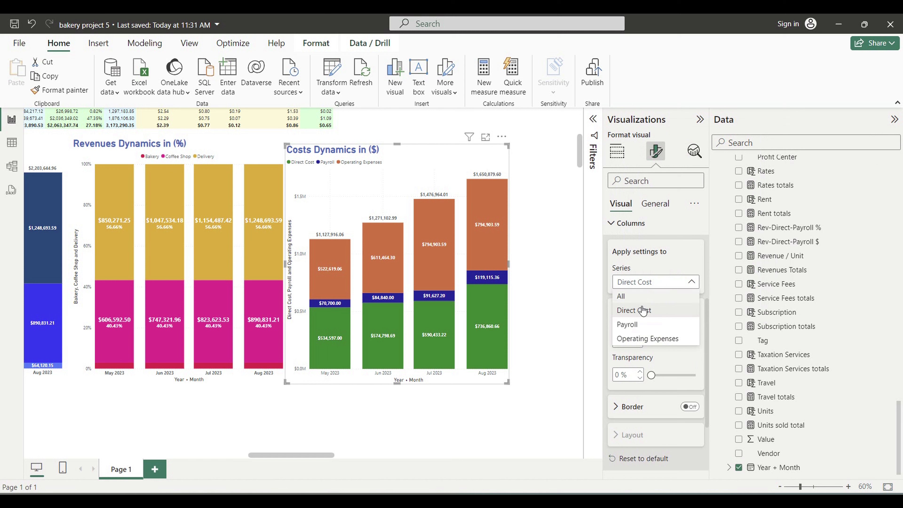
pyautogui.press('Escape')
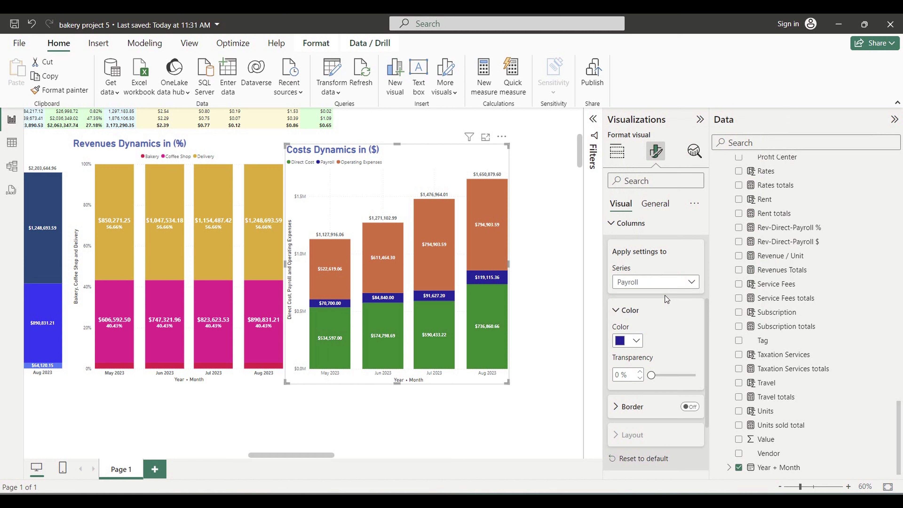
pyautogui.click(637, 340)
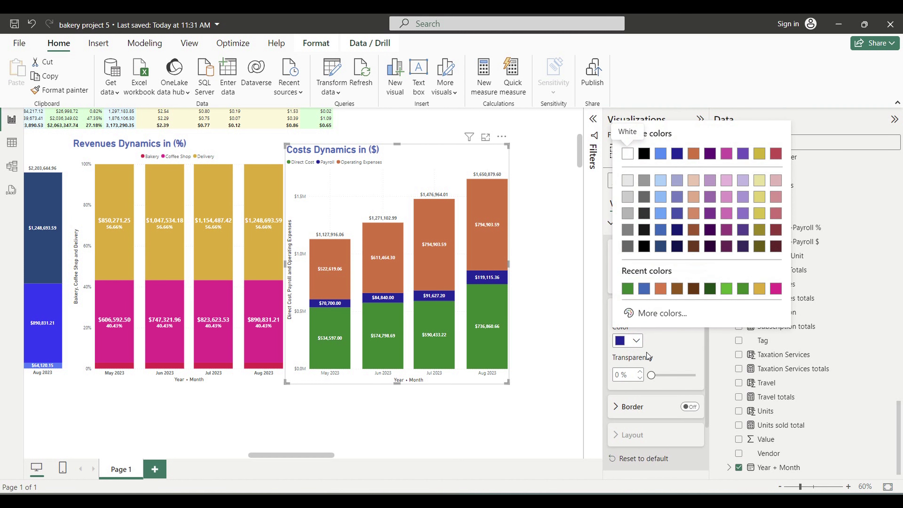
pyautogui.click(646, 313)
pyautogui.moveTo(733, 277); pyautogui.dragTo(680, 274)
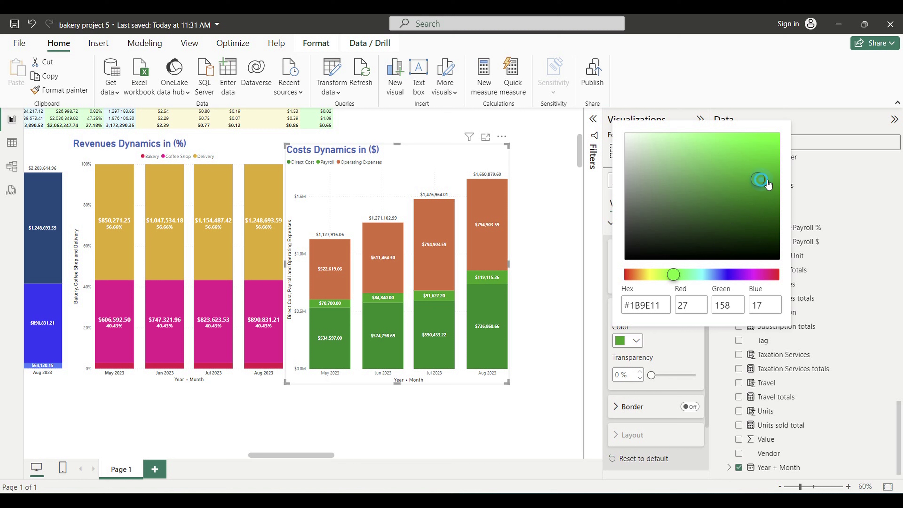
pyautogui.moveTo(763, 182); pyautogui.dragTo(782, 177)
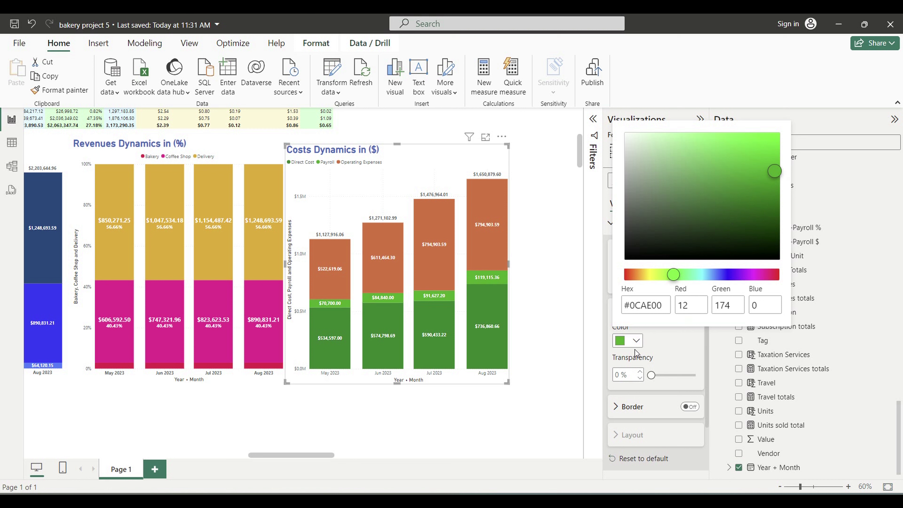
pyautogui.click(678, 344)
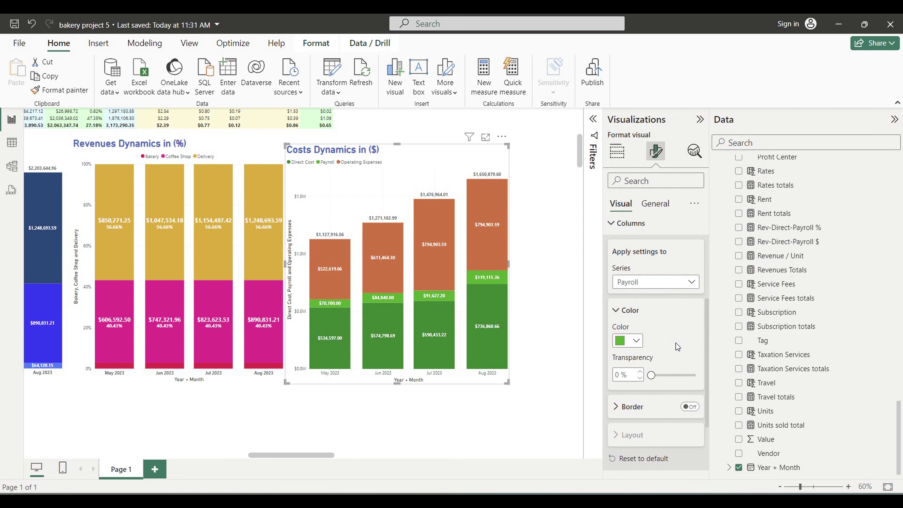
# Colour the Operating Expenses series light green (#4FCD00), then deselect the chart
pyautogui.click(679, 281)
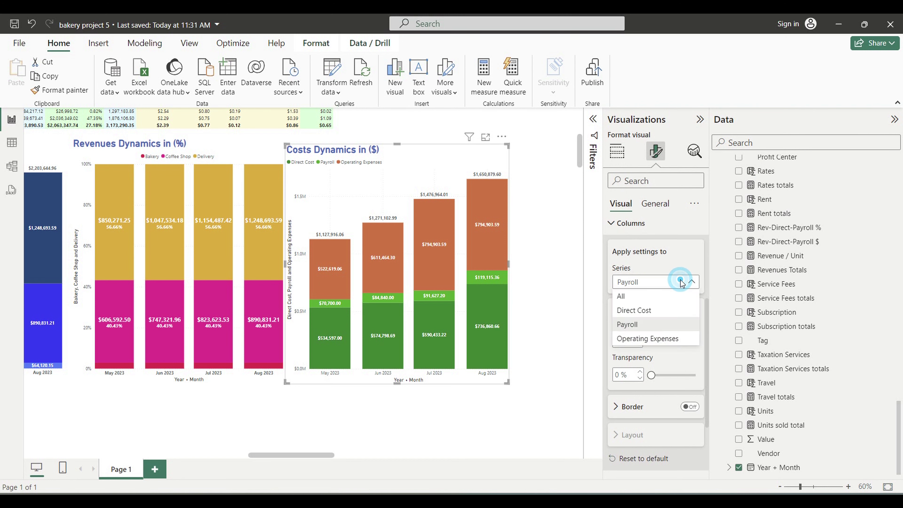
pyautogui.click(645, 340)
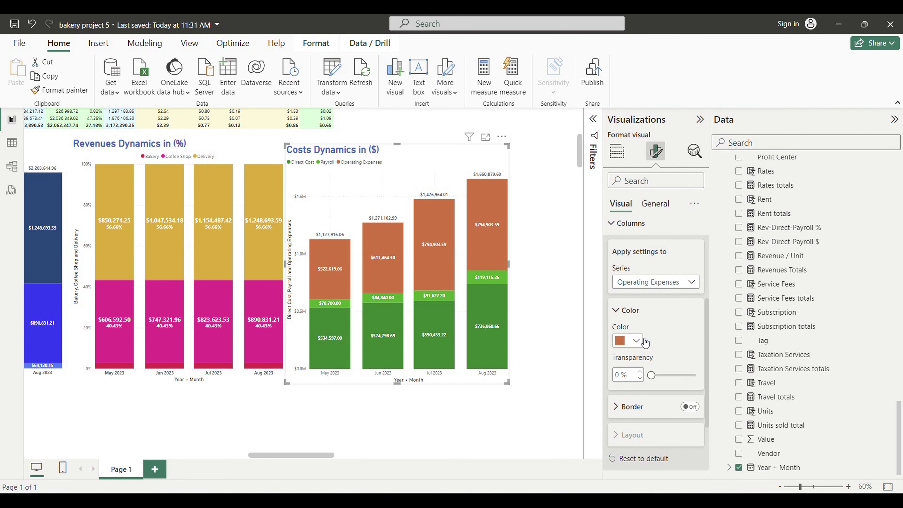
pyautogui.click(636, 341)
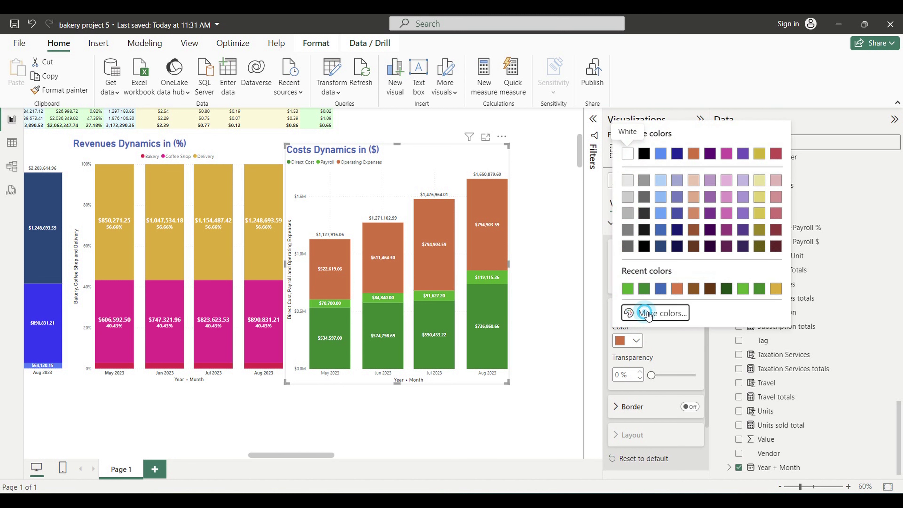
pyautogui.click(642, 311)
pyautogui.moveTo(641, 276); pyautogui.dragTo(666, 264)
pyautogui.moveTo(742, 149); pyautogui.dragTo(783, 163)
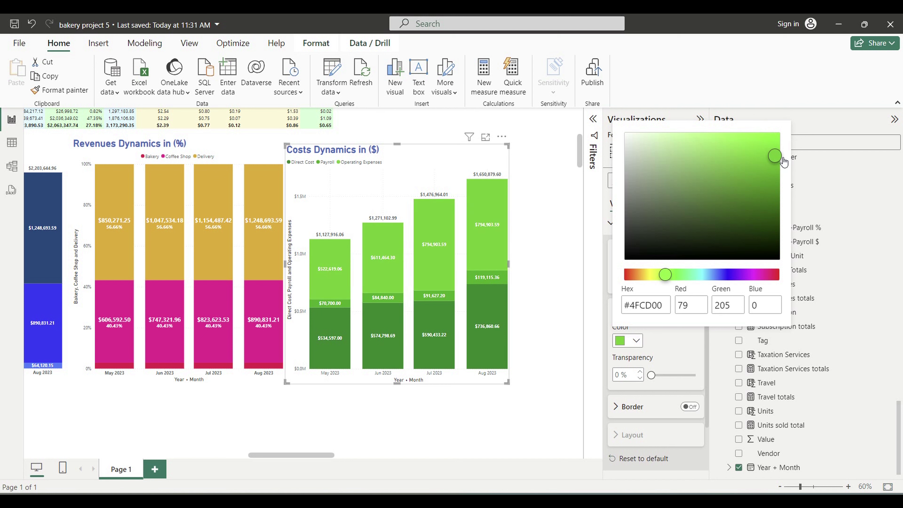
pyautogui.click(547, 291)
pyautogui.click(549, 204)
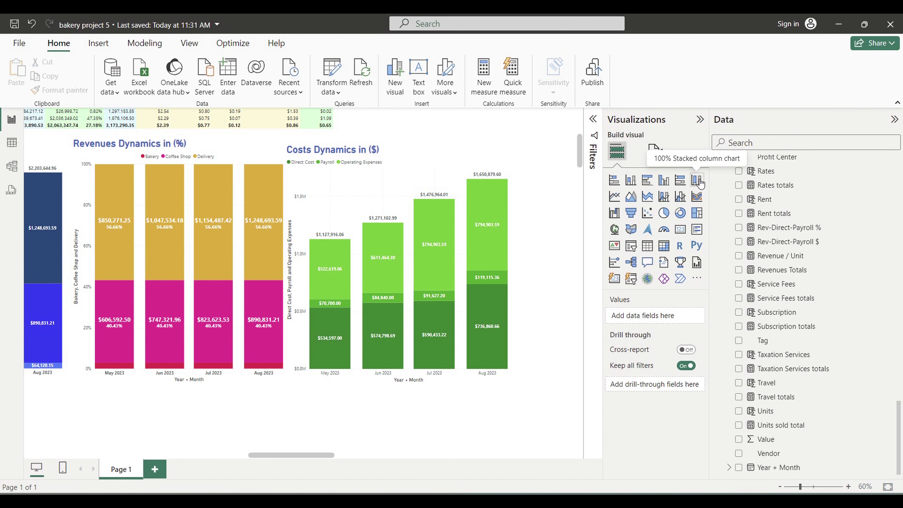
# Insert a 100% stacked column chart and place it beside the green Costs Dynamics chart
pyautogui.click(697, 180)
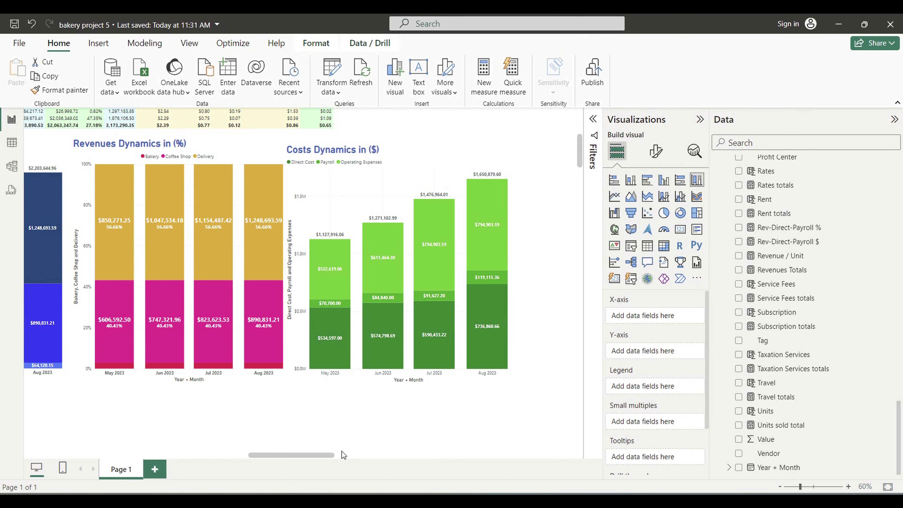
pyautogui.moveTo(331, 456); pyautogui.dragTo(283, 435)
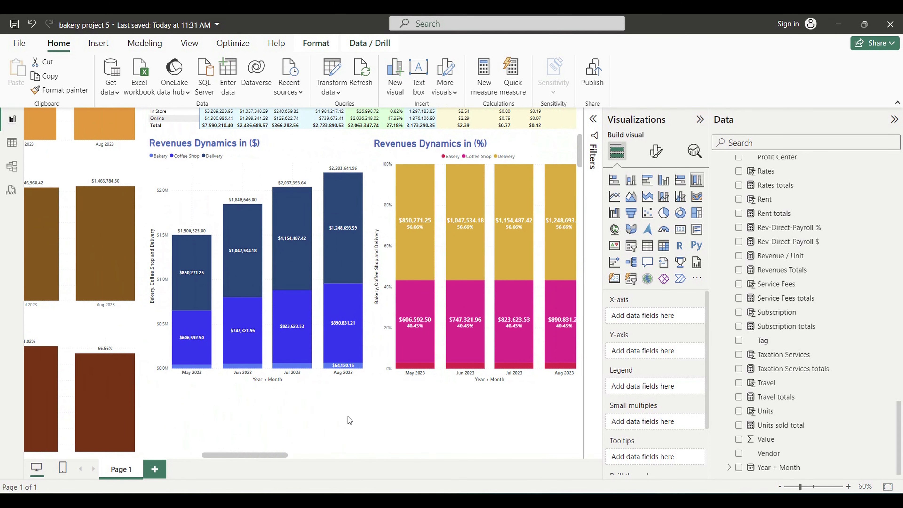
pyautogui.scroll(-1, 342, 379)
pyautogui.scroll(-3, 342, 379)
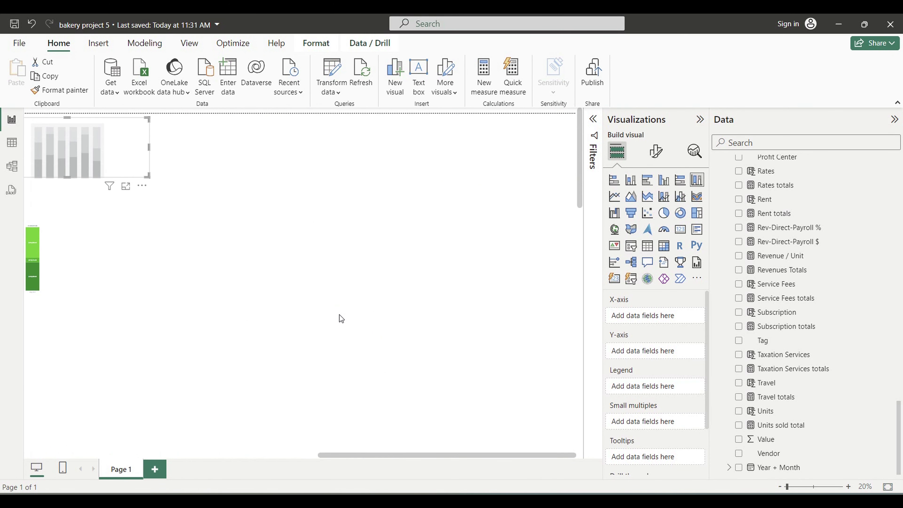
pyautogui.moveTo(330, 456); pyautogui.dragTo(208, 456)
pyautogui.moveTo(392, 171); pyautogui.dragTo(337, 225)
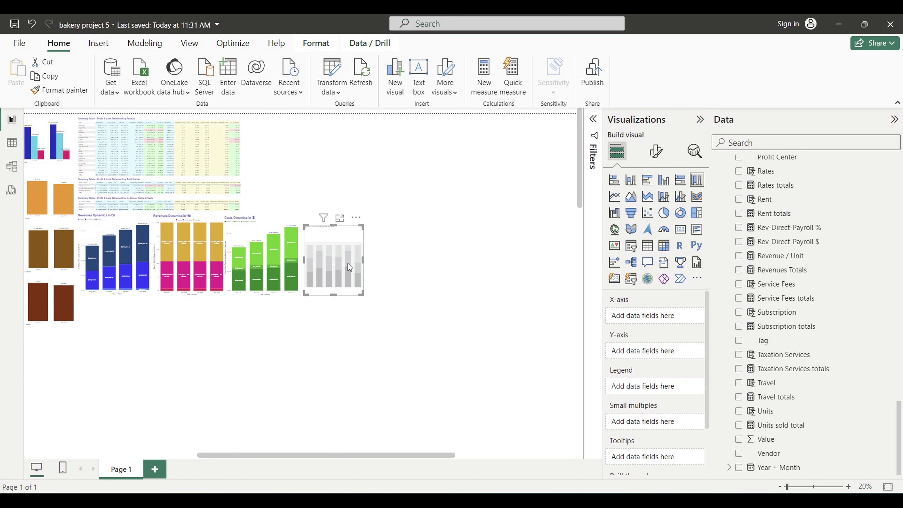
# Widen the new empty chart next to the Costs Dynamics chart
pyautogui.scroll(3, 352, 269)
pyautogui.moveTo(184, 454); pyautogui.dragTo(344, 459)
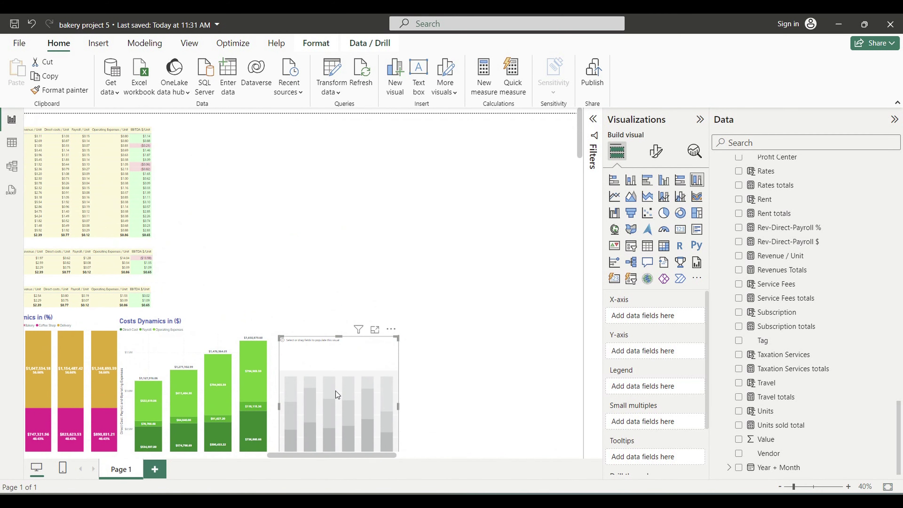
pyautogui.scroll(-3, 337, 387)
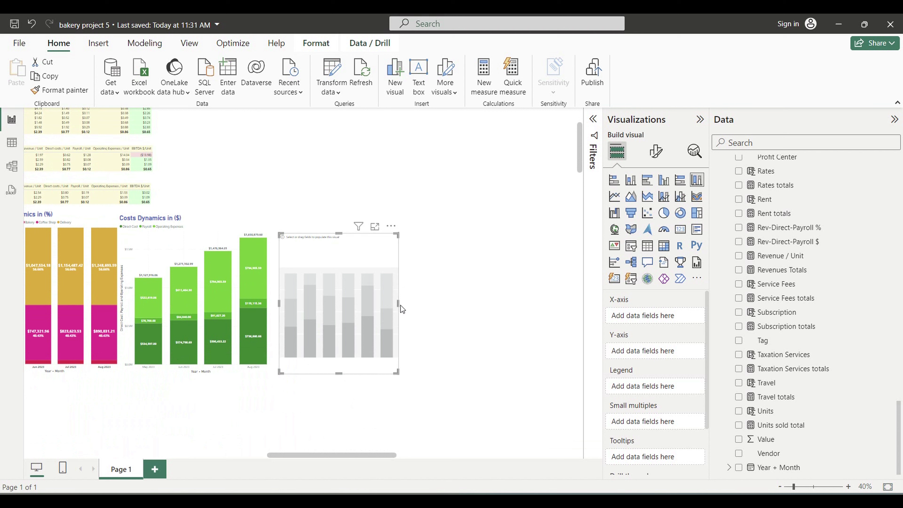
pyautogui.moveTo(404, 307); pyautogui.dragTo(433, 309)
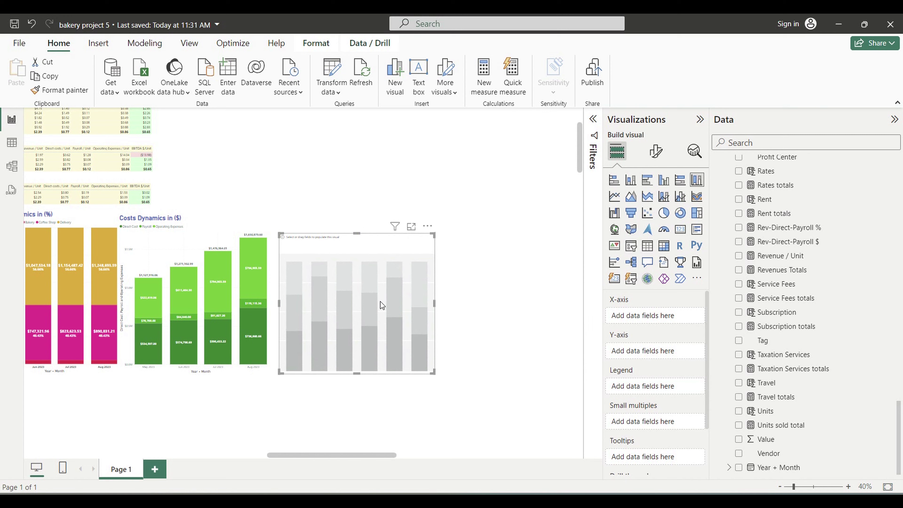
pyautogui.scroll(2, 379, 303)
pyautogui.scroll(-1, 271, 420)
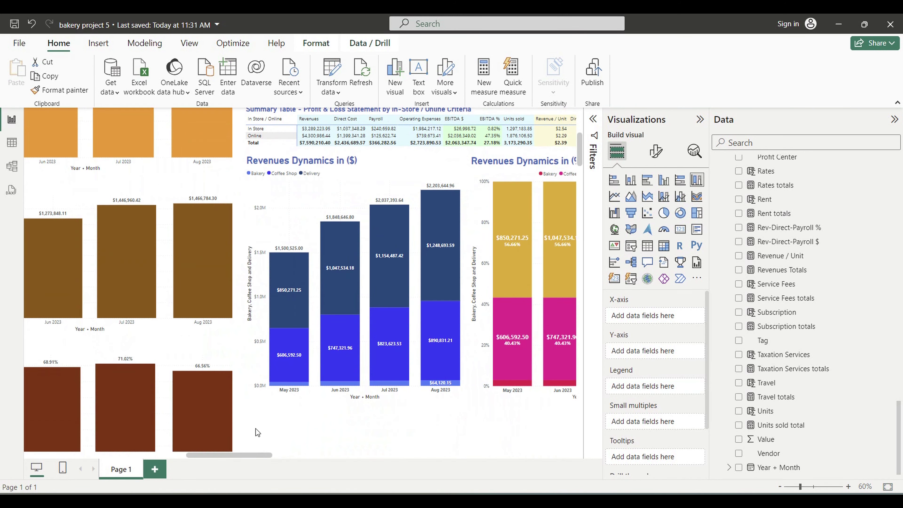
pyautogui.moveTo(246, 457); pyautogui.dragTo(355, 454)
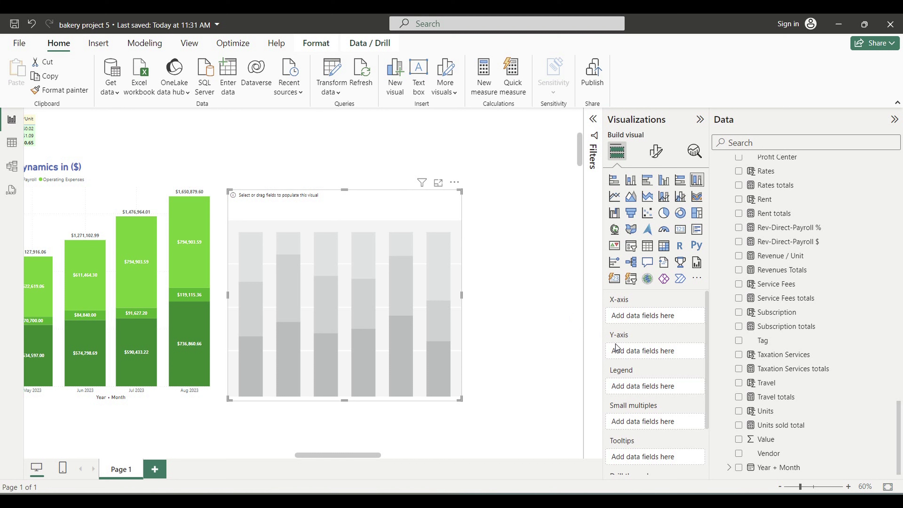
# Add Direct Cost Totals, Payroll Totals and Operating Expenses Totals to the chart's Y-axis
pyautogui.scroll(8, 791, 283)
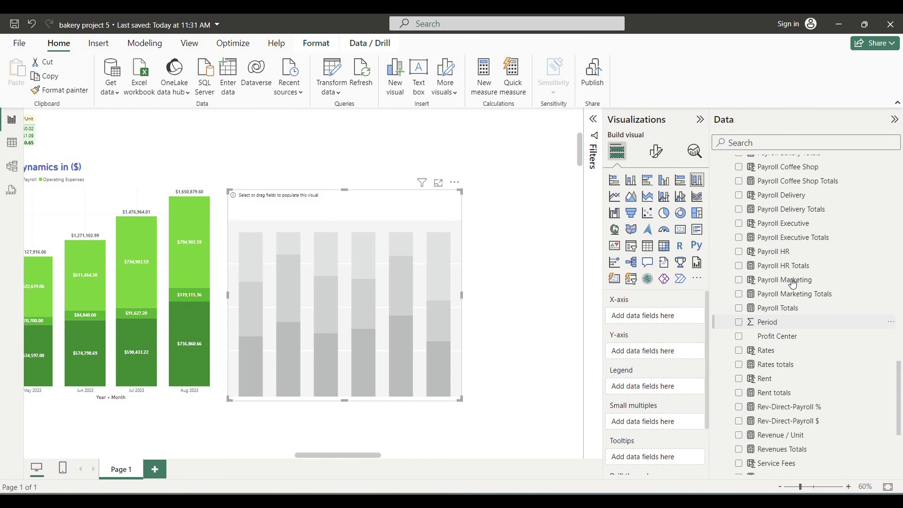
pyautogui.scroll(9, 792, 283)
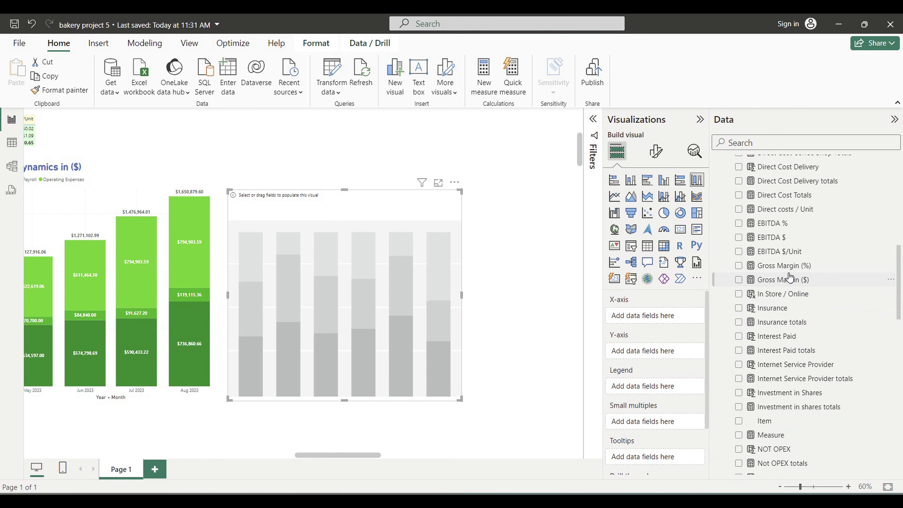
pyautogui.scroll(3, 790, 279)
pyautogui.click(782, 292)
pyautogui.moveTo(782, 295); pyautogui.dragTo(688, 351)
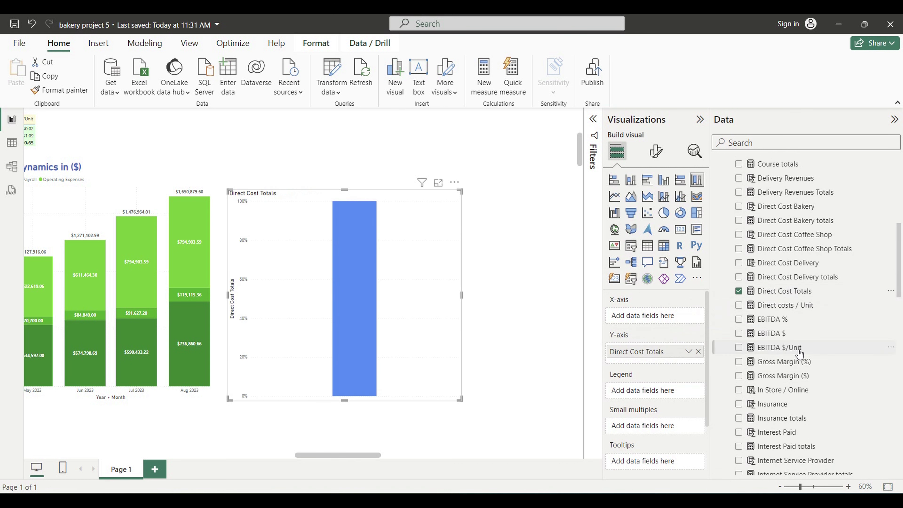
pyautogui.scroll(-9, 799, 353)
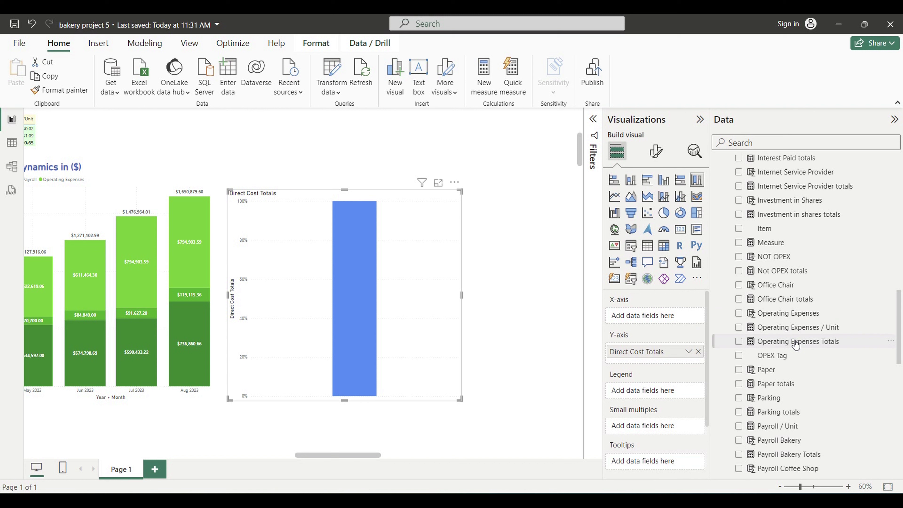
pyautogui.scroll(-3, 807, 342)
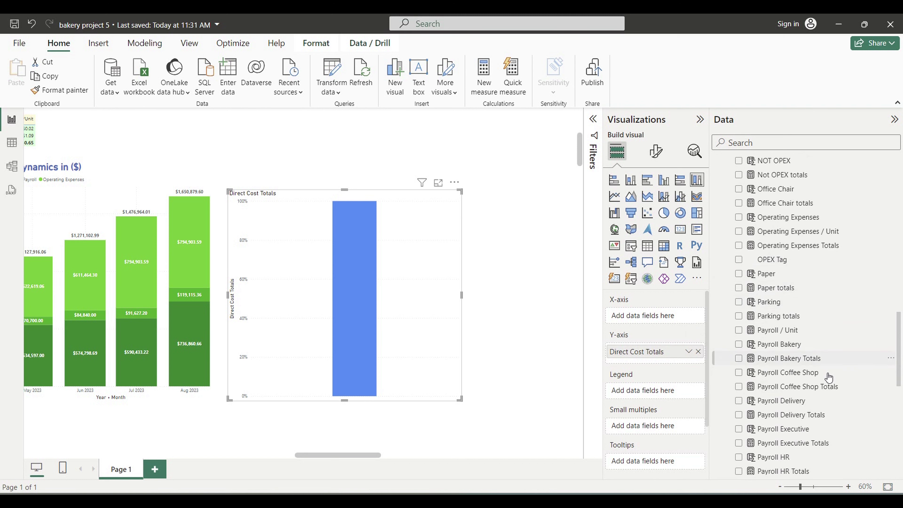
pyautogui.scroll(-3, 782, 436)
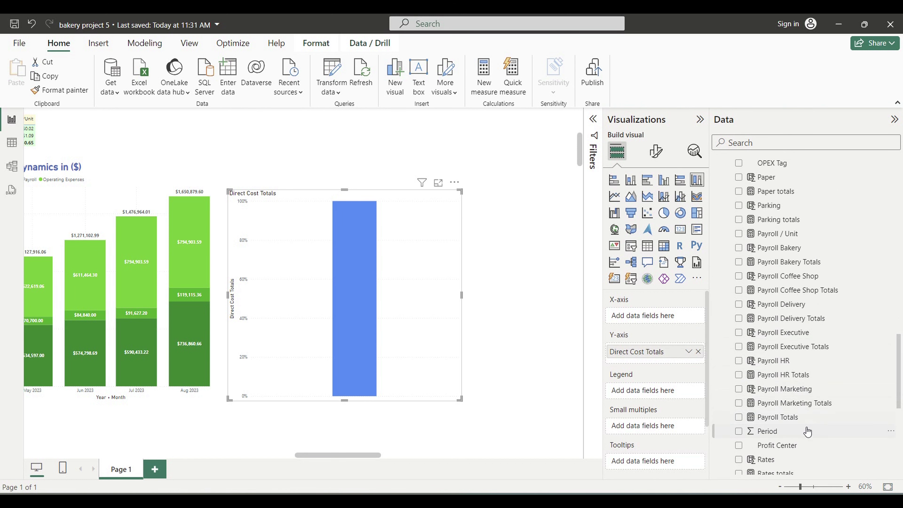
pyautogui.moveTo(777, 417); pyautogui.dragTo(669, 359)
pyautogui.scroll(6, 795, 381)
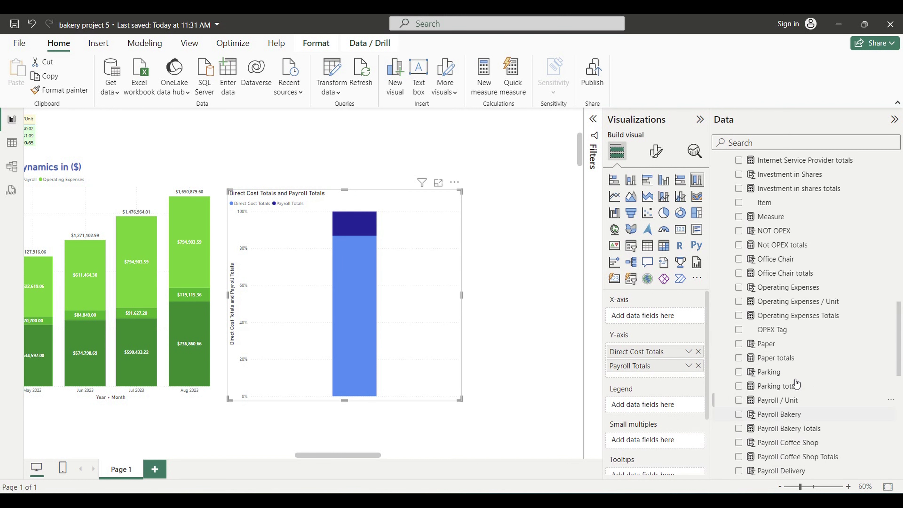
pyautogui.moveTo(805, 342); pyautogui.dragTo(689, 375)
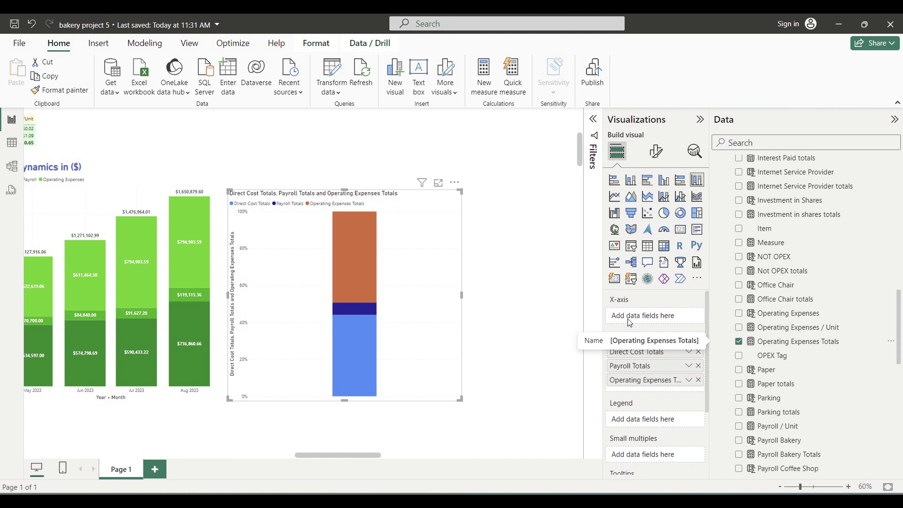
# Put plain Year + Month on the X-axis and make the chart taller
pyautogui.moveTo(900, 320); pyautogui.dragTo(901, 449)
pyautogui.moveTo(769, 469); pyautogui.dragTo(655, 316)
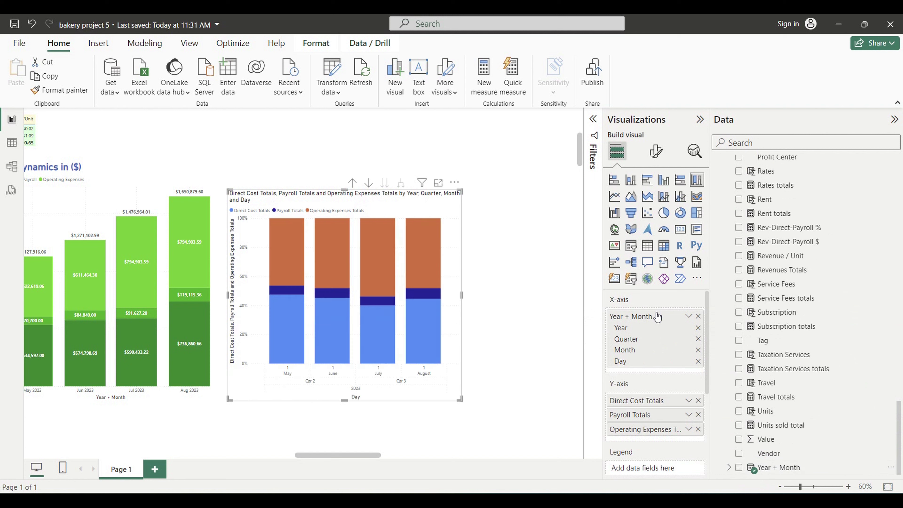
pyautogui.click(689, 316)
pyautogui.click(725, 377)
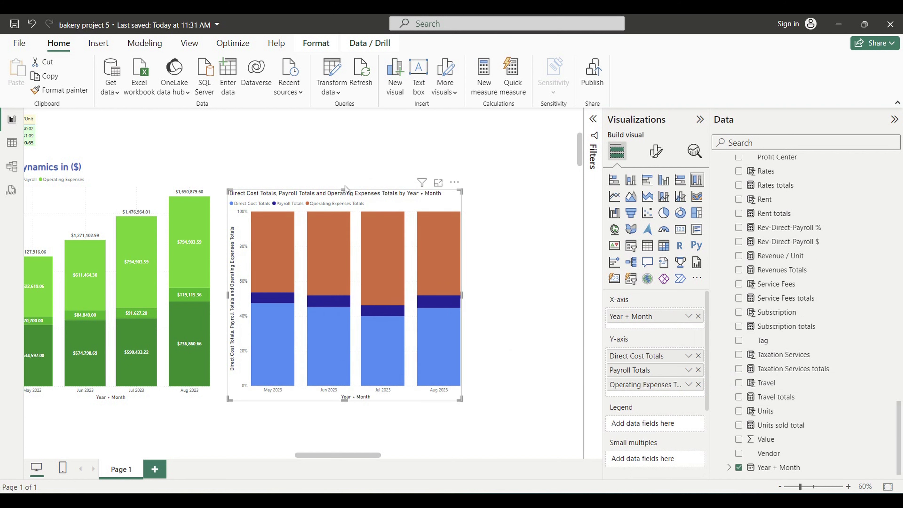
pyautogui.moveTo(344, 194); pyautogui.dragTo(344, 150)
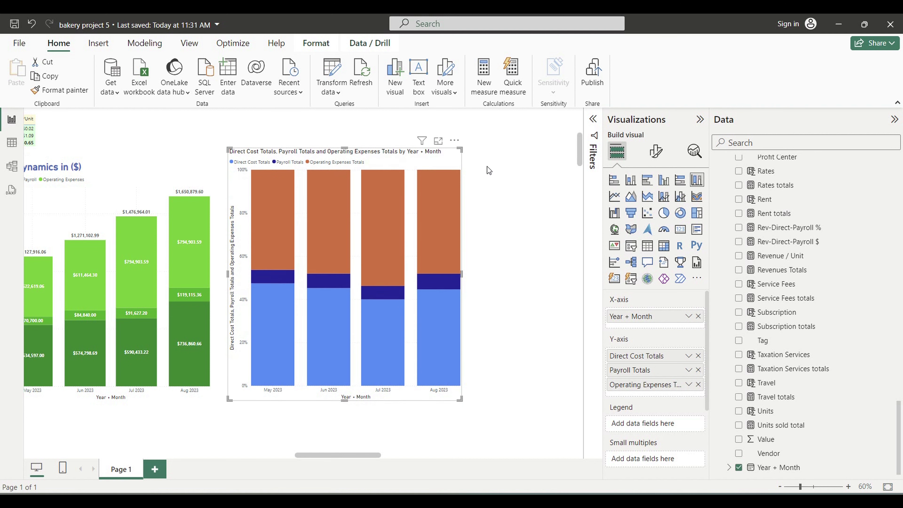
pyautogui.click(655, 151)
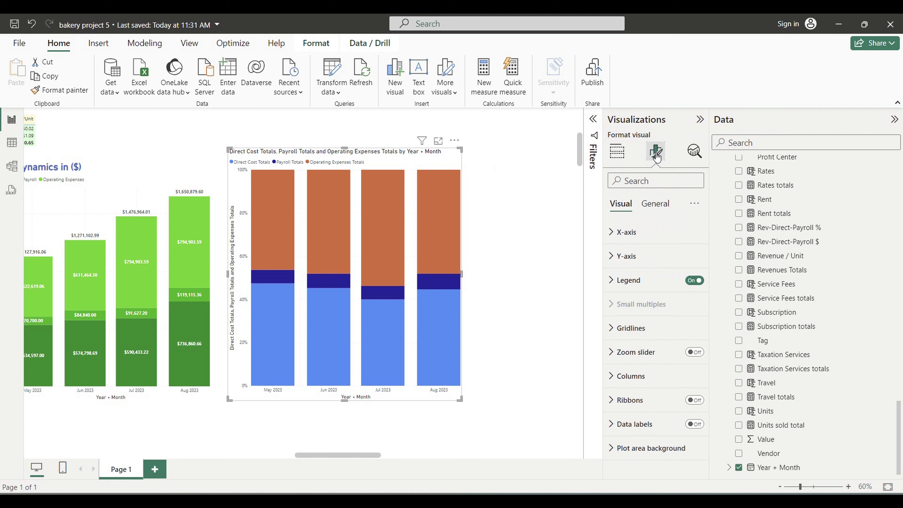
# Set the chart title text to 'Costs Structure in (%) Dynamics'
pyautogui.click(658, 208)
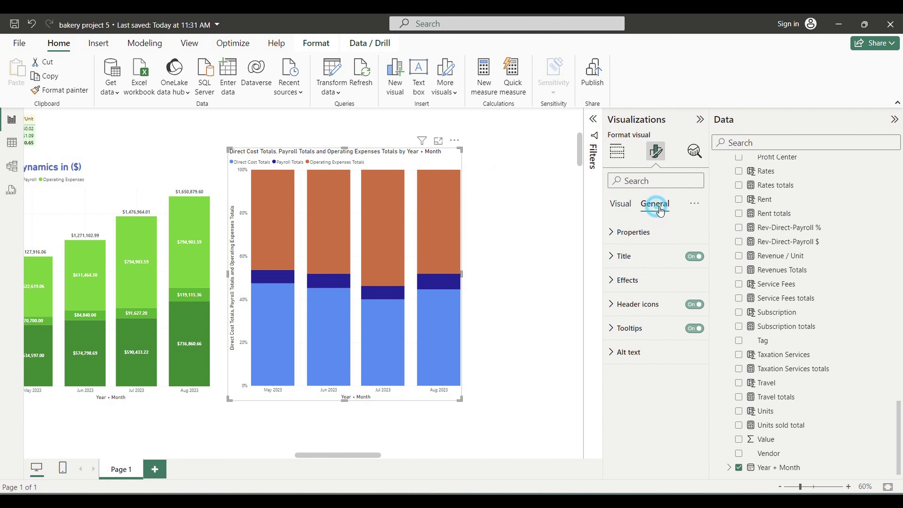
pyautogui.click(611, 256)
pyautogui.click(620, 315)
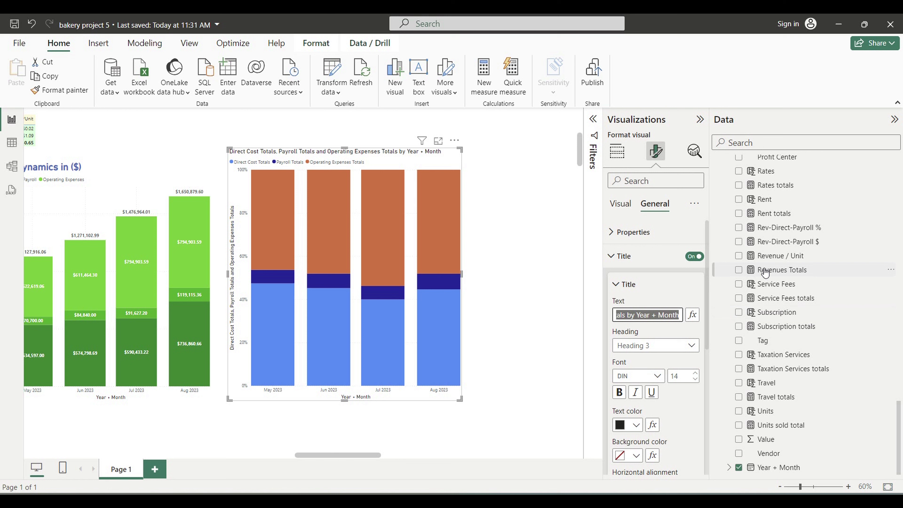
pyautogui.write('Costs Structure')
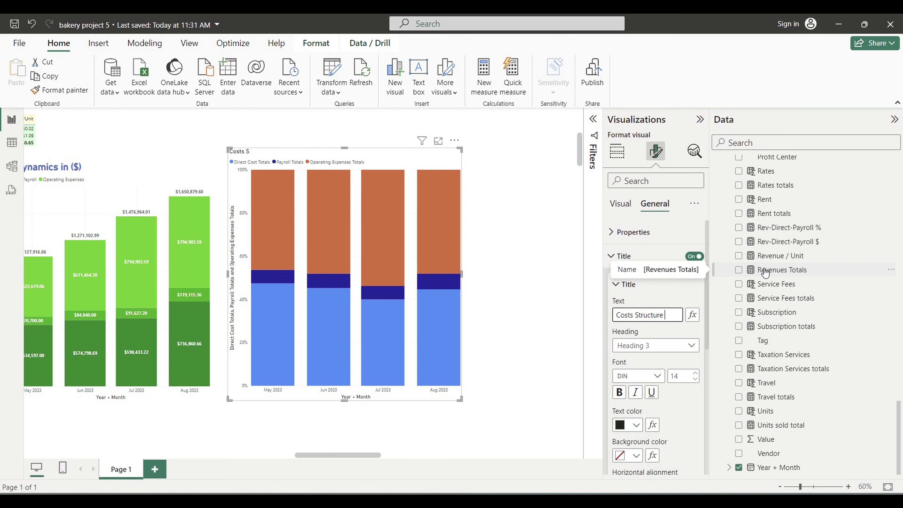
pyautogui.write(' in (%) Dy')
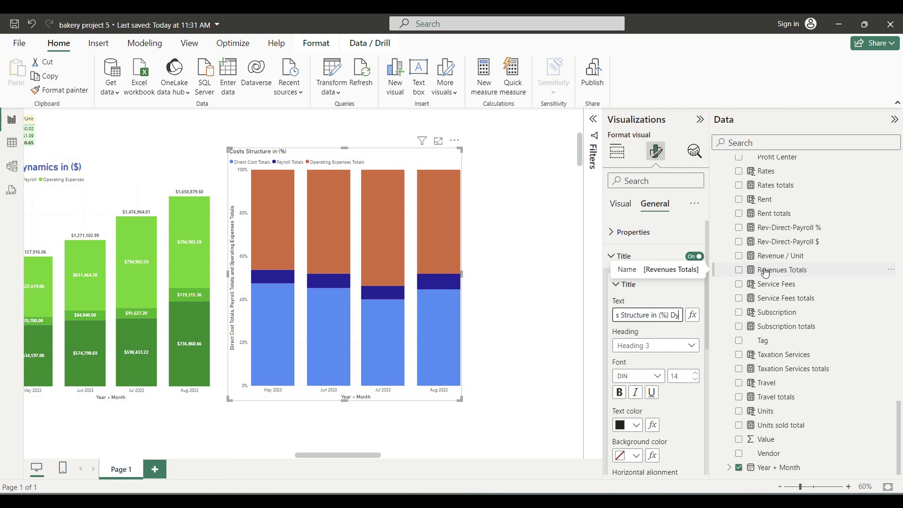
pyautogui.write('namics')
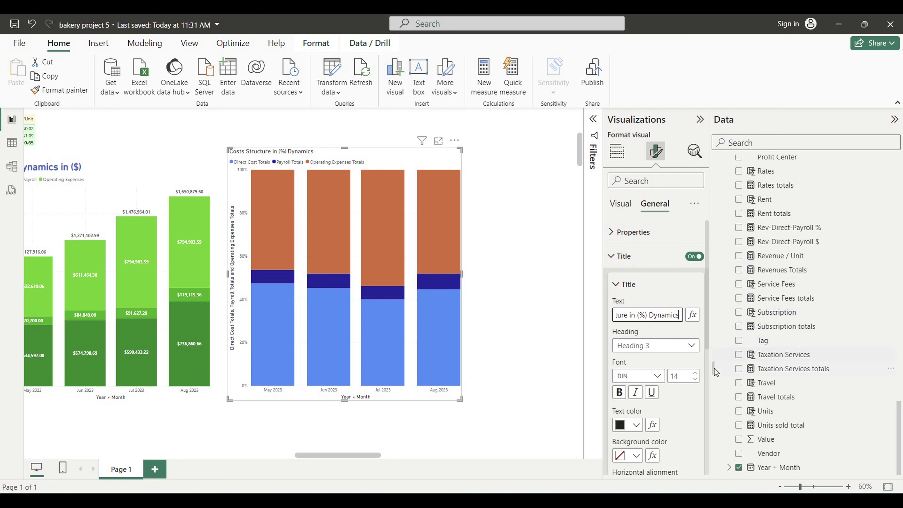
# Make the title size 23, bold and dark blue, and lower the chart's top edge
pyautogui.click(696, 373)
pyautogui.click(696, 374)
pyautogui.click(696, 374)
pyautogui.click(696, 373)
pyautogui.click(695, 373)
pyautogui.click(696, 374)
pyautogui.click(696, 374)
pyautogui.click(696, 374)
pyautogui.click(696, 374)
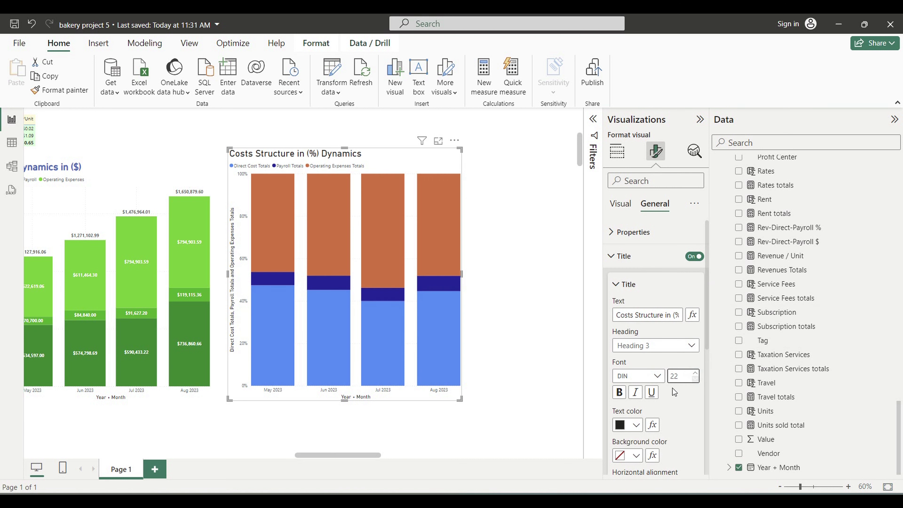
pyautogui.click(619, 392)
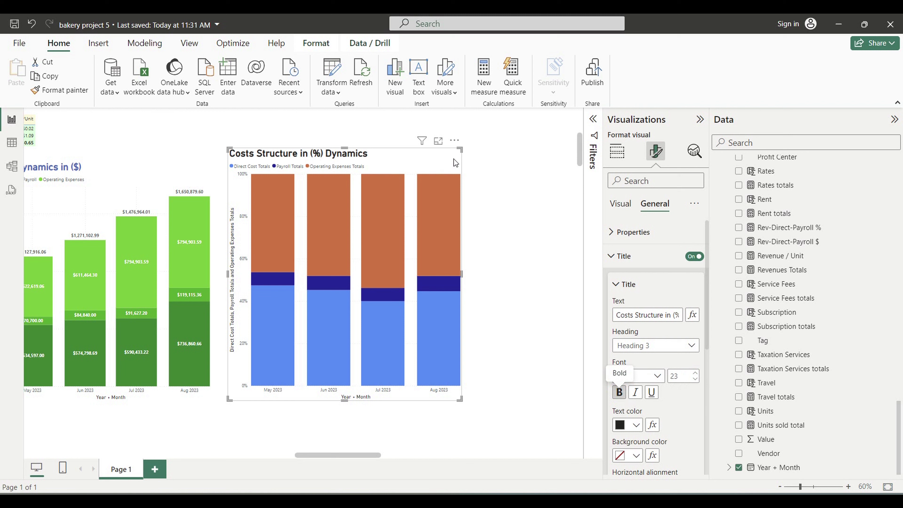
pyautogui.moveTo(343, 148); pyautogui.dragTo(343, 166)
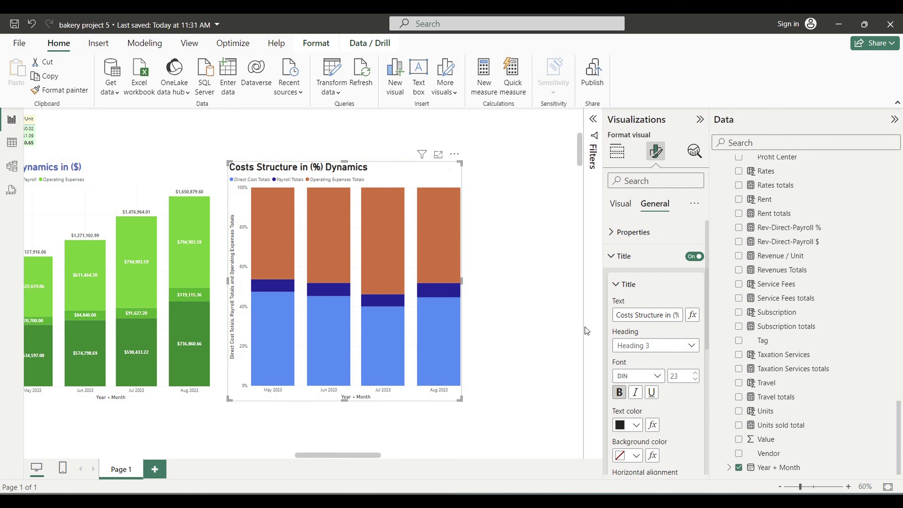
pyautogui.click(636, 425)
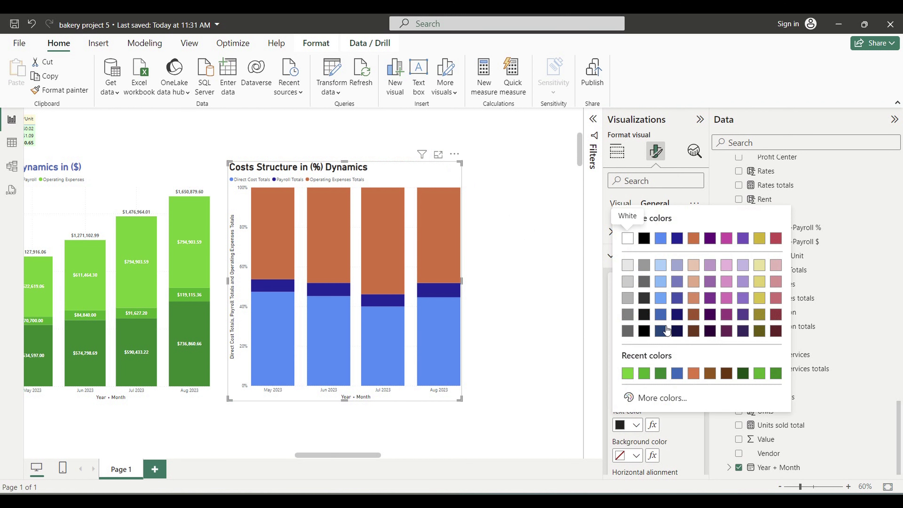
pyautogui.click(661, 315)
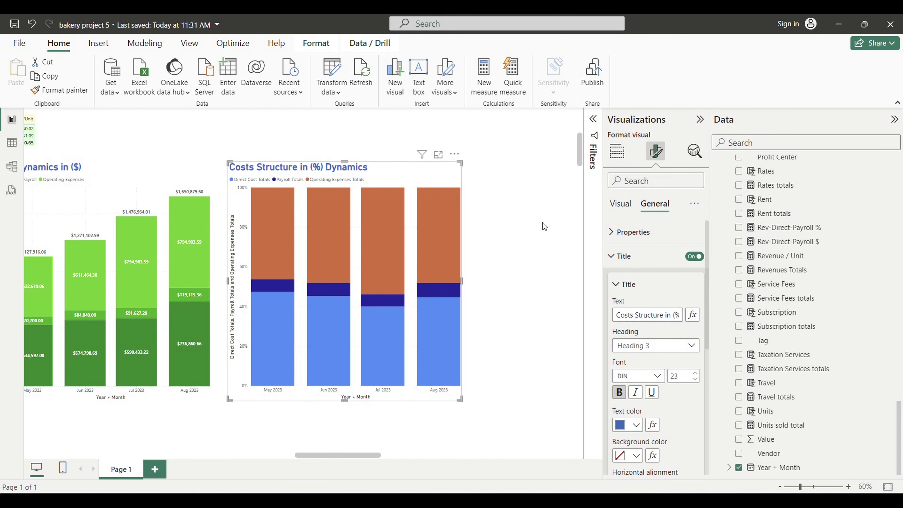
pyautogui.click(525, 207)
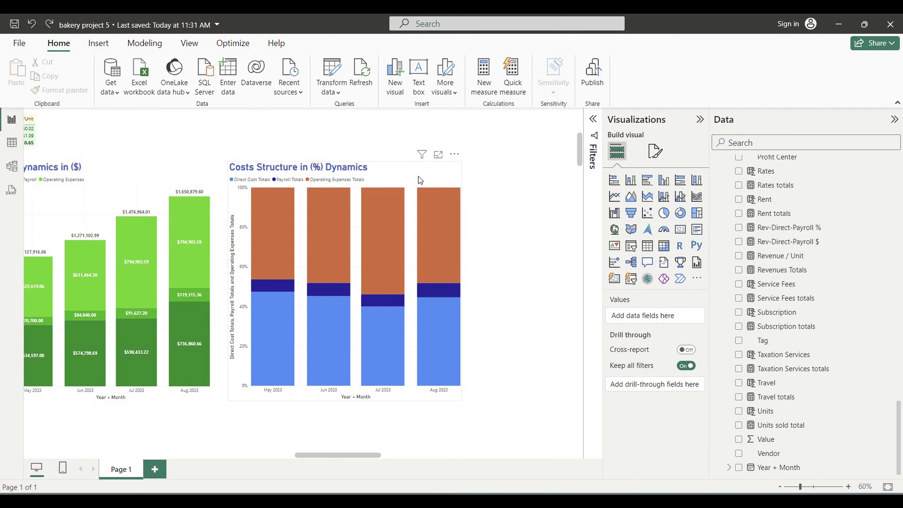
# Make the Costs Structure chart's legend text bold
pyautogui.click(419, 177)
pyautogui.click(656, 156)
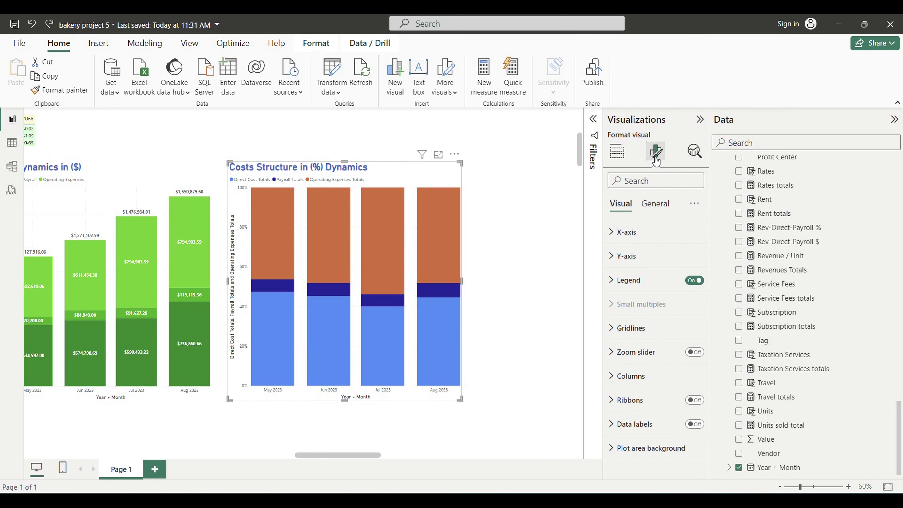
pyautogui.click(611, 281)
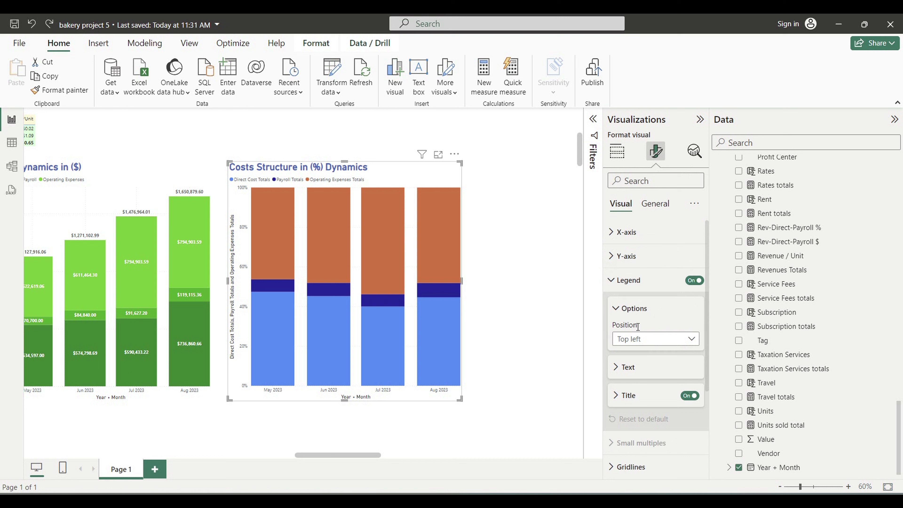
pyautogui.click(620, 367)
pyautogui.scroll(-2, 659, 362)
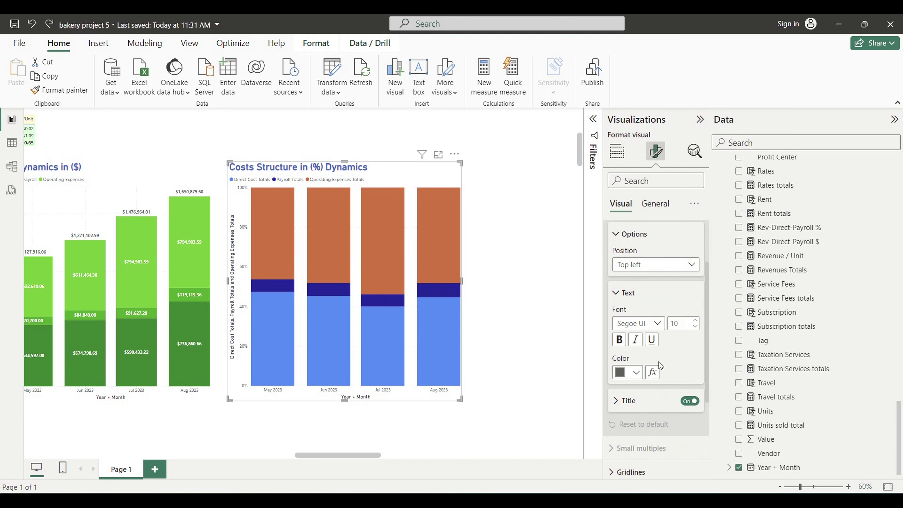
pyautogui.click(618, 338)
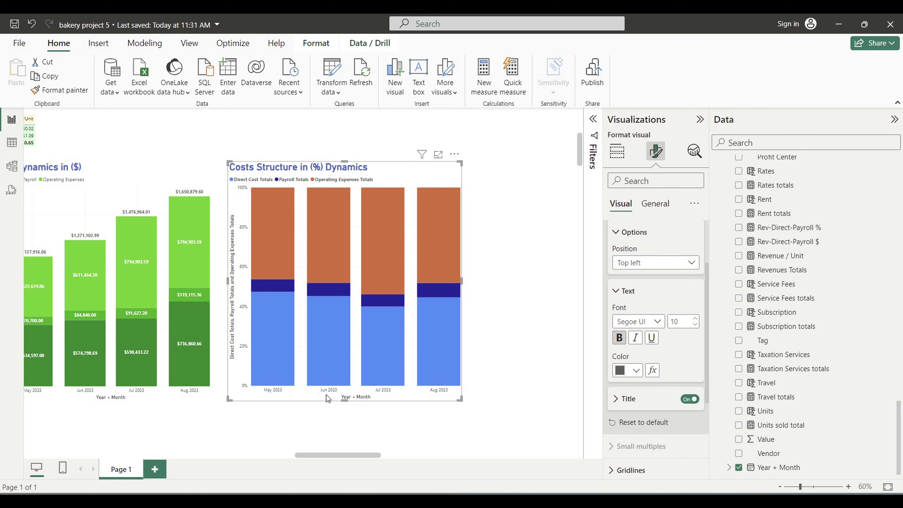
# Make the Costs Dynamics chart's legend text bold as well
pyautogui.moveTo(336, 453); pyautogui.dragTo(300, 452)
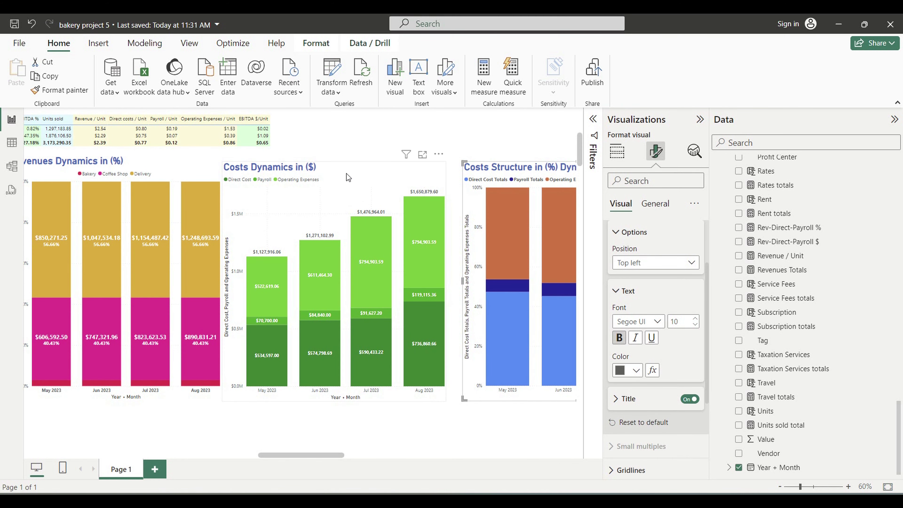
pyautogui.click(357, 167)
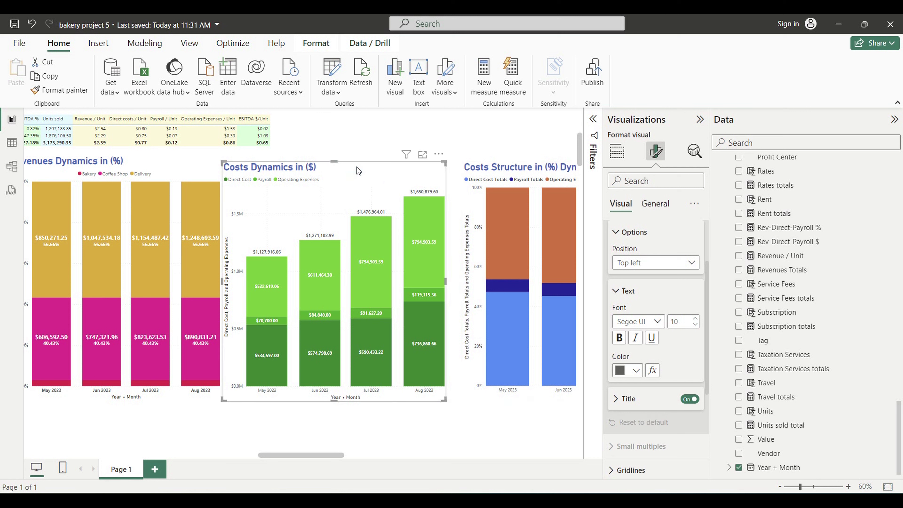
pyautogui.click(619, 338)
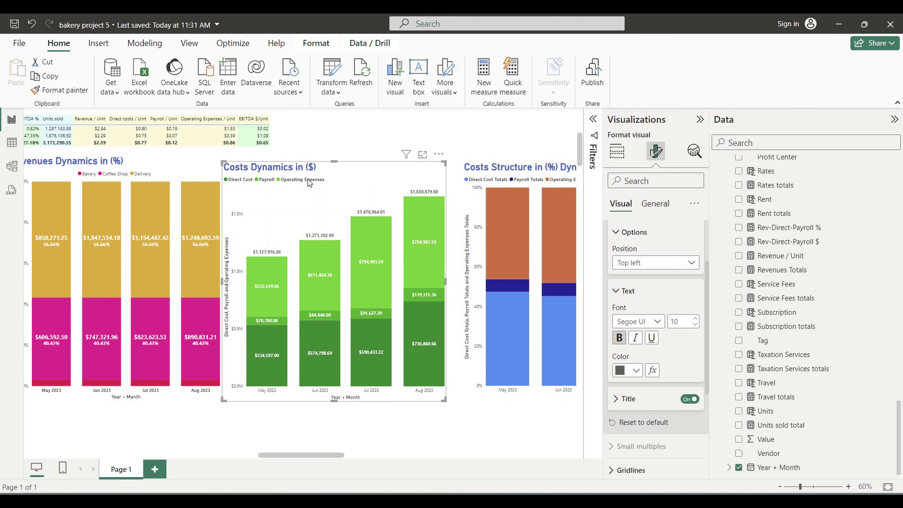
pyautogui.moveTo(312, 454); pyautogui.dragTo(354, 452)
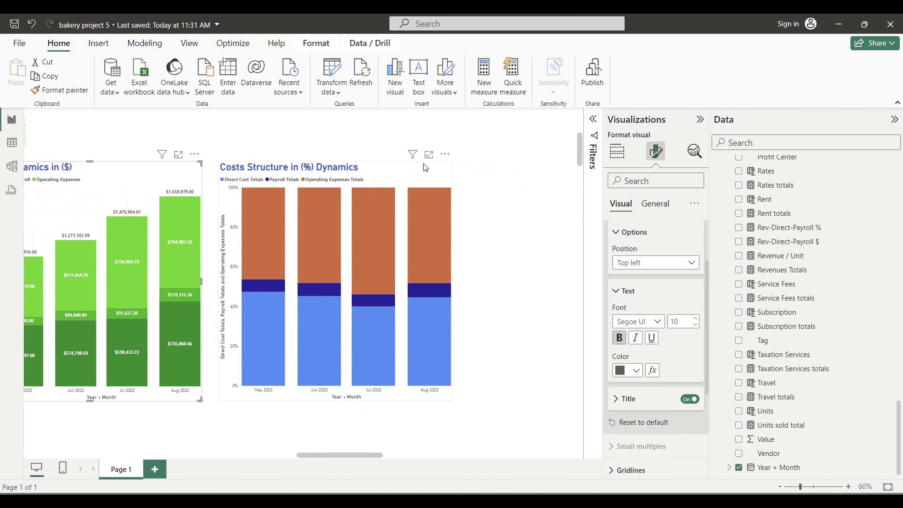
# Collapse the legend settings and turn on data labels for the Costs Structure chart
pyautogui.click(402, 170)
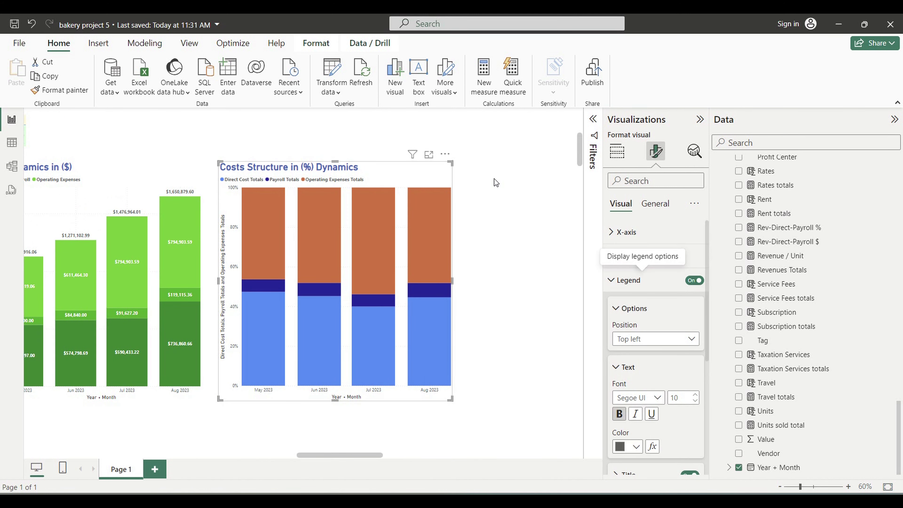
pyautogui.click(611, 281)
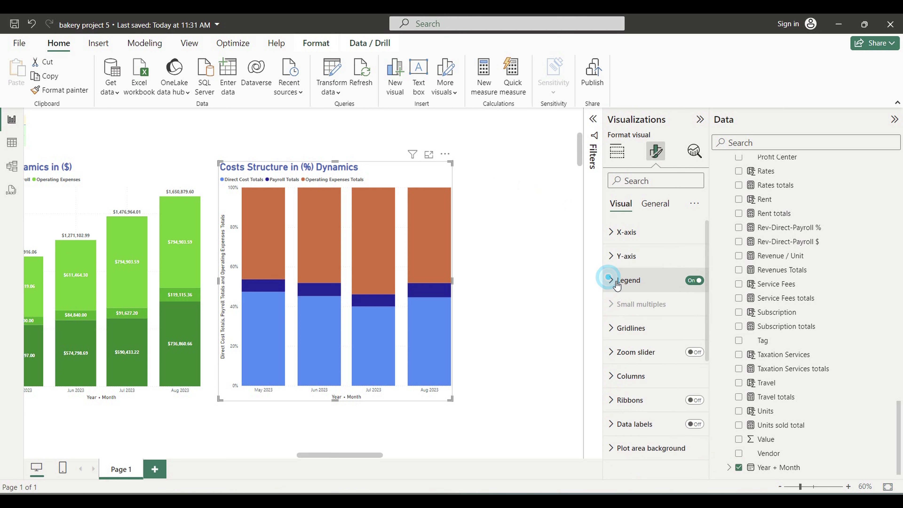
pyautogui.click(695, 425)
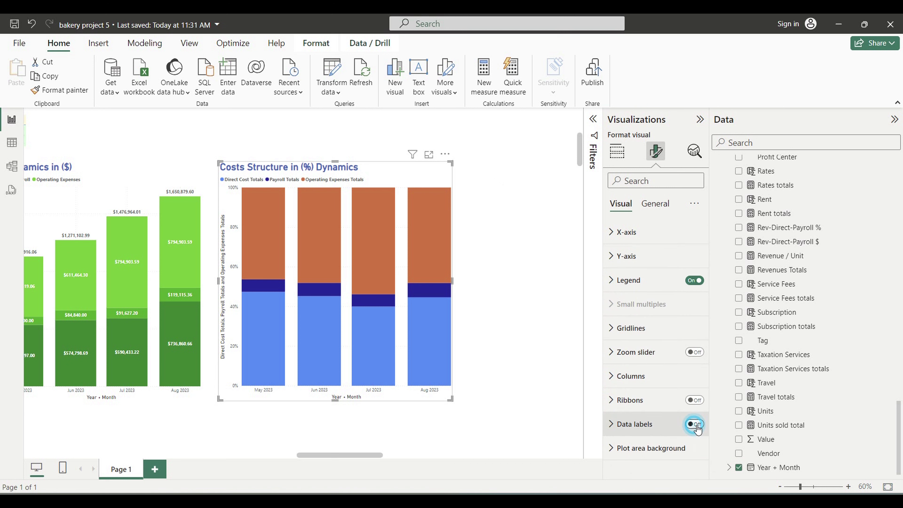
# Show dollar values in the data labels and make them bold
pyautogui.click(614, 429)
pyautogui.scroll(-5, 640, 392)
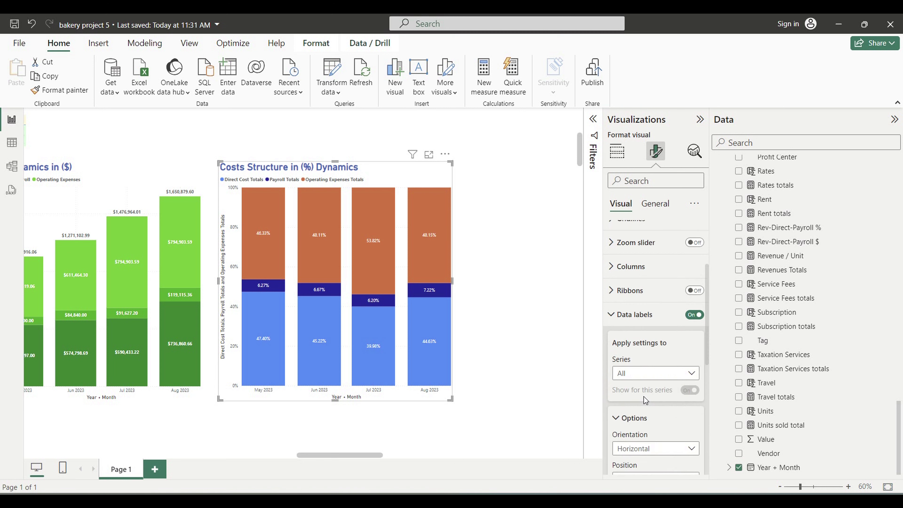
pyautogui.scroll(-2, 640, 389)
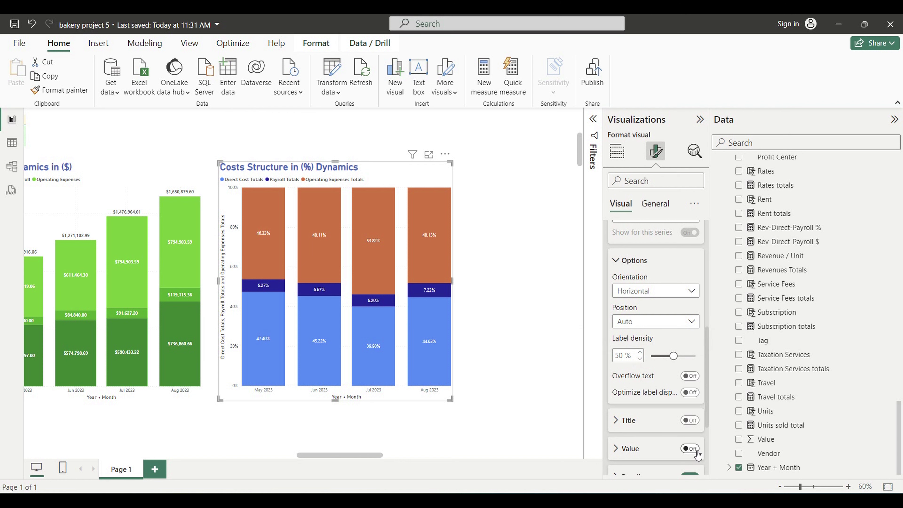
pyautogui.click(688, 449)
pyautogui.scroll(-1, 645, 446)
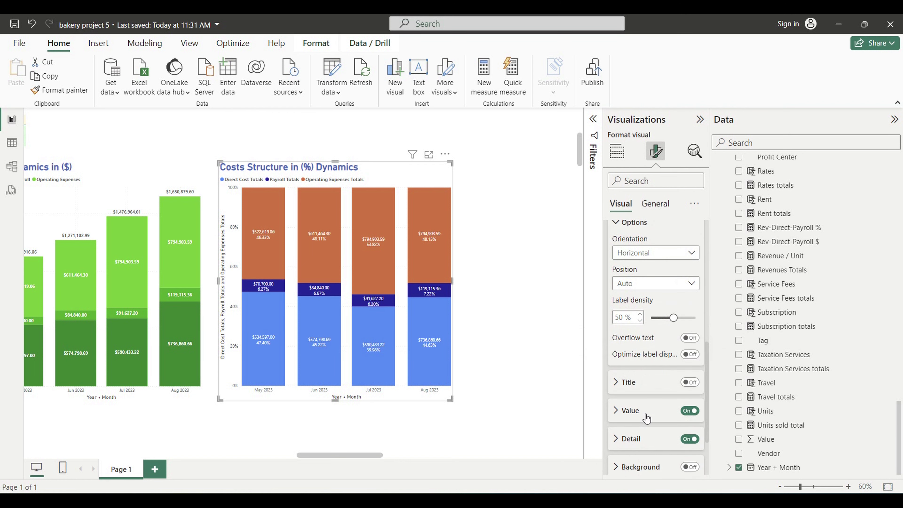
pyautogui.click(620, 413)
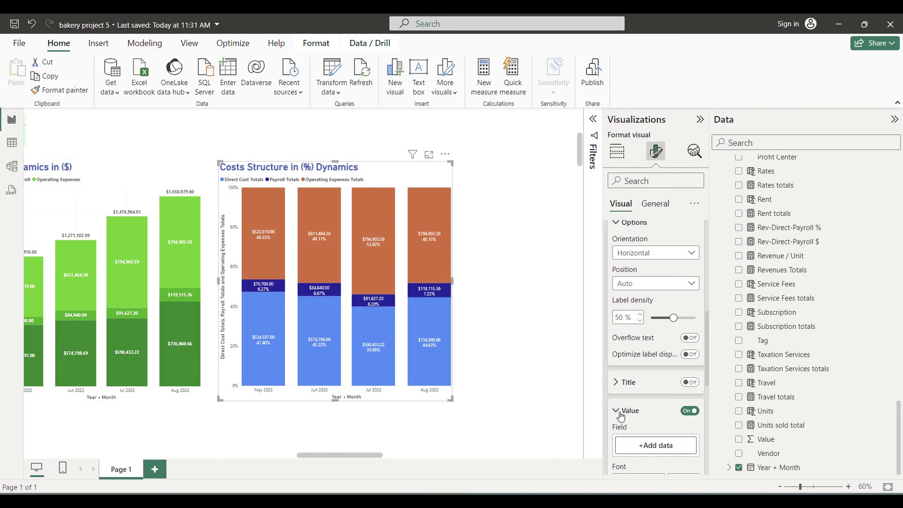
pyautogui.scroll(-2, 644, 404)
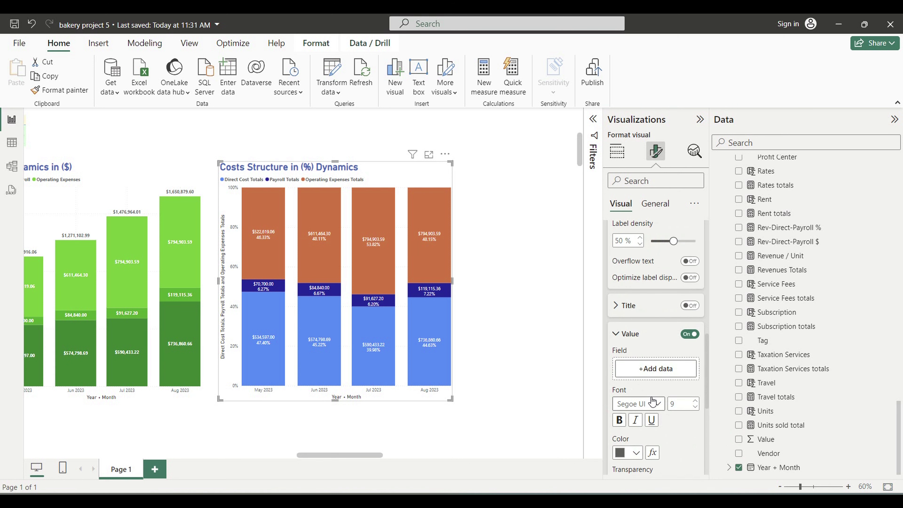
pyautogui.click(619, 420)
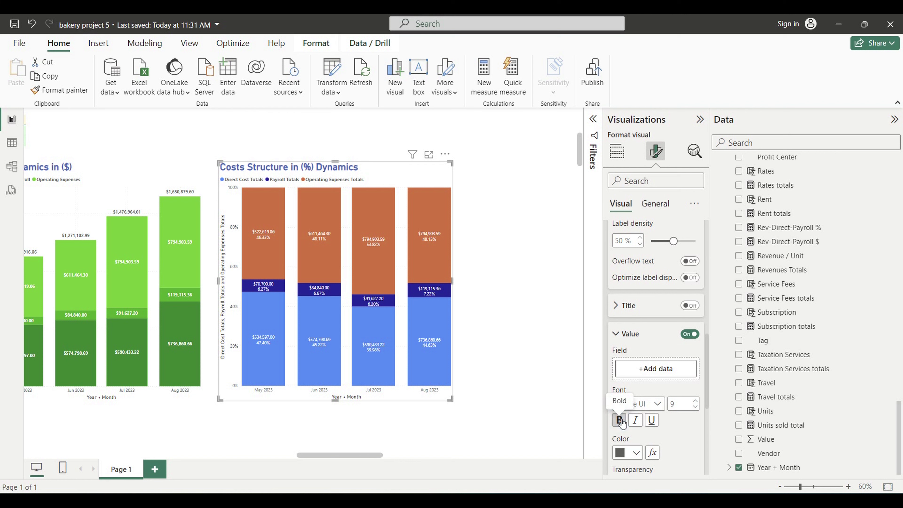
# Keep the percent-of-total labels shown and make them bold
pyautogui.scroll(-3, 621, 423)
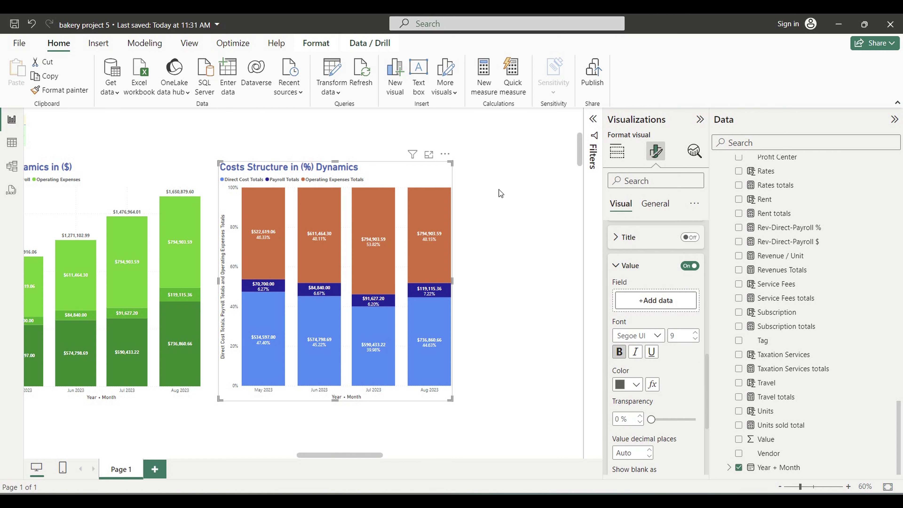
pyautogui.scroll(-7, 658, 329)
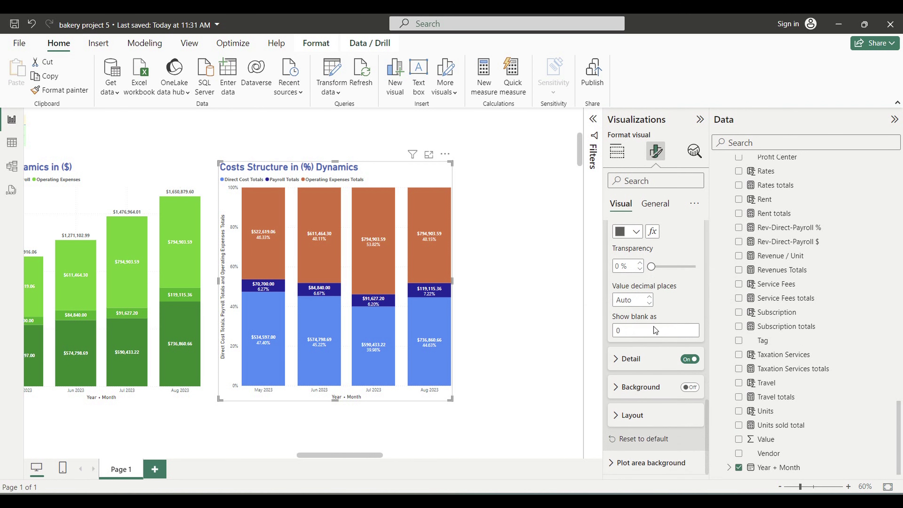
pyautogui.click(689, 359)
pyautogui.click(690, 359)
pyautogui.click(690, 360)
pyautogui.click(690, 359)
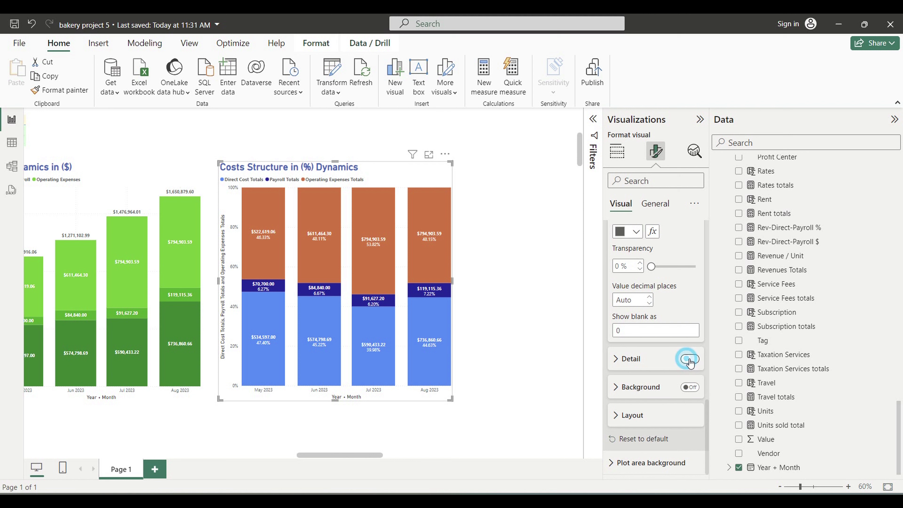
pyautogui.click(621, 359)
pyautogui.scroll(-4, 623, 363)
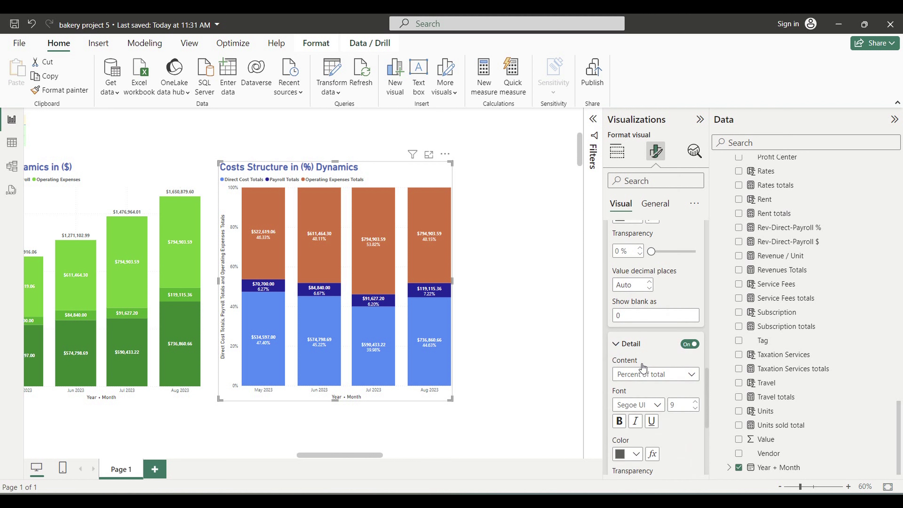
pyautogui.click(618, 360)
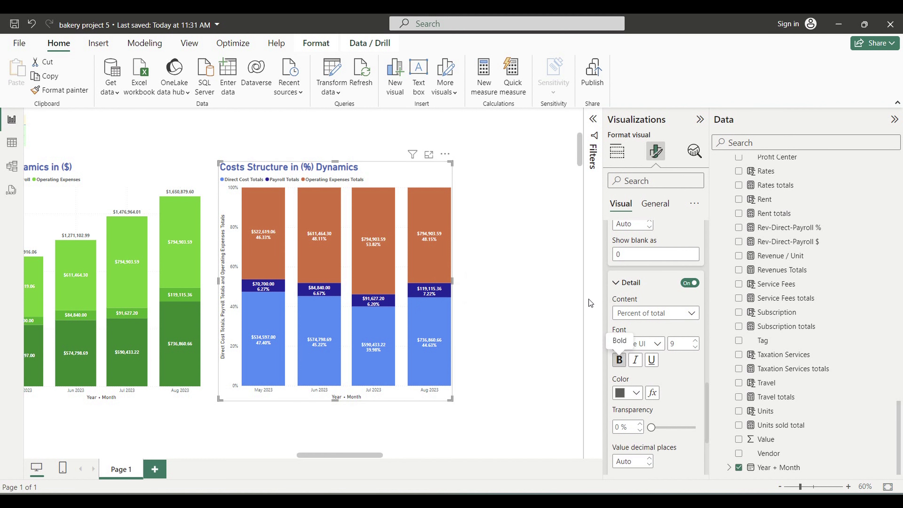
pyautogui.click(615, 282)
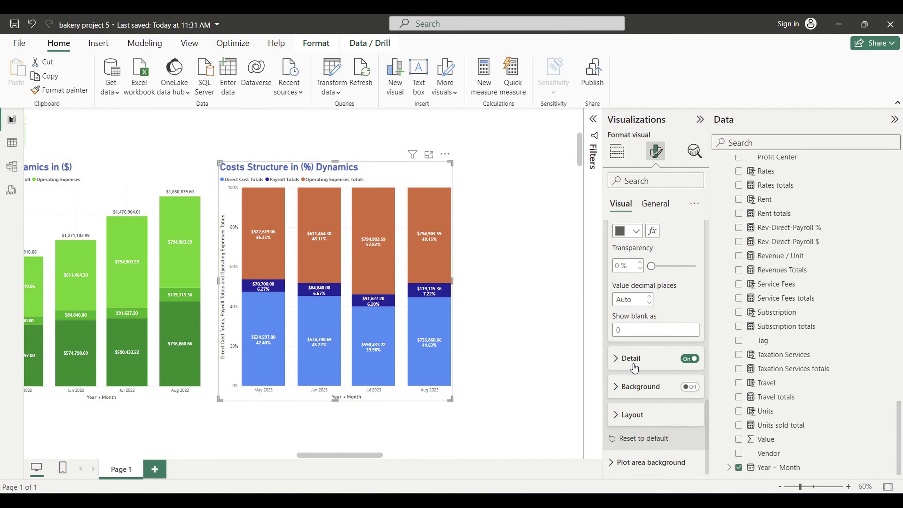
pyautogui.scroll(5, 628, 338)
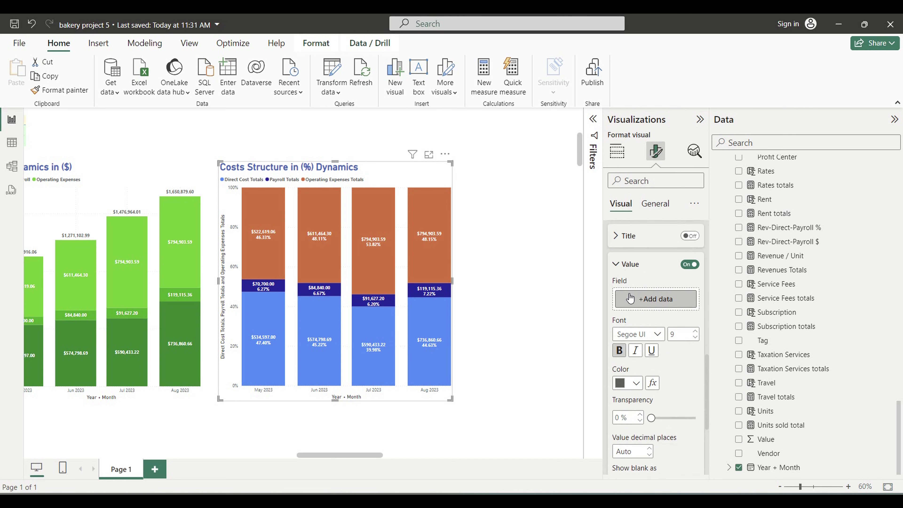
# Collapse the Value, Options and Data labels sections and expand the Columns settings
pyautogui.click(618, 305)
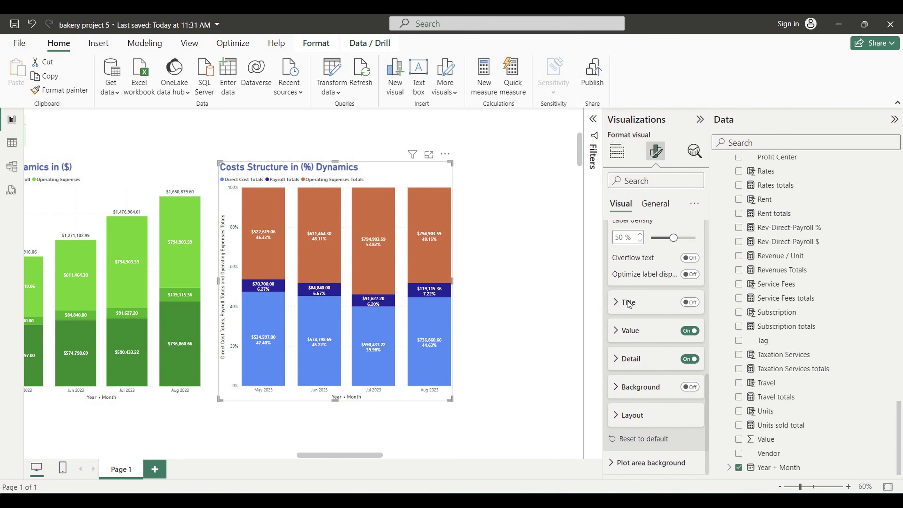
pyautogui.scroll(5, 628, 304)
pyautogui.click(622, 334)
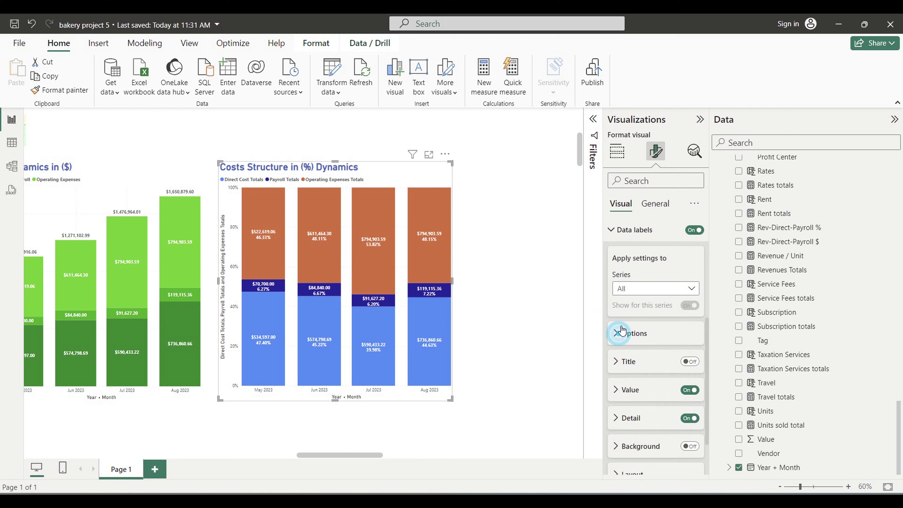
pyautogui.click(615, 229)
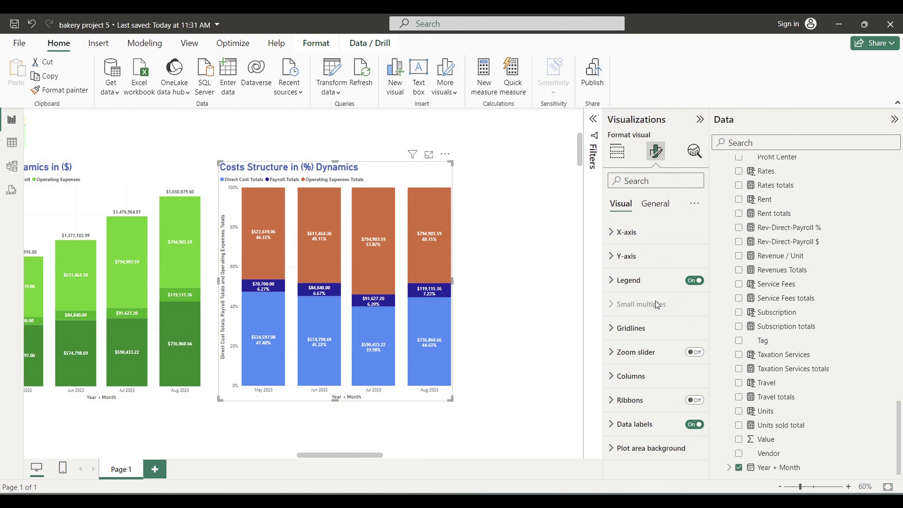
pyautogui.click(614, 377)
pyautogui.scroll(-3, 649, 330)
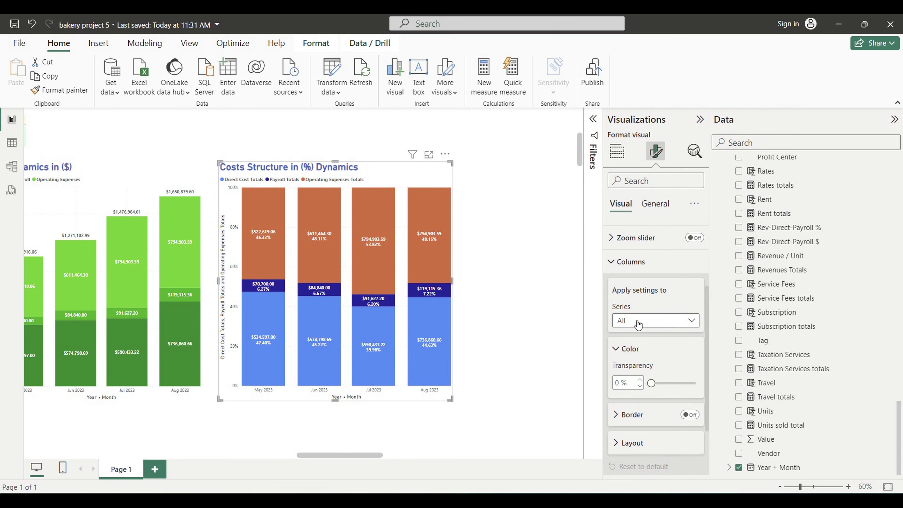
# Recolour the Direct Cost Totals columns orange-red with a custom colour
pyautogui.click(637, 322)
pyautogui.click(632, 349)
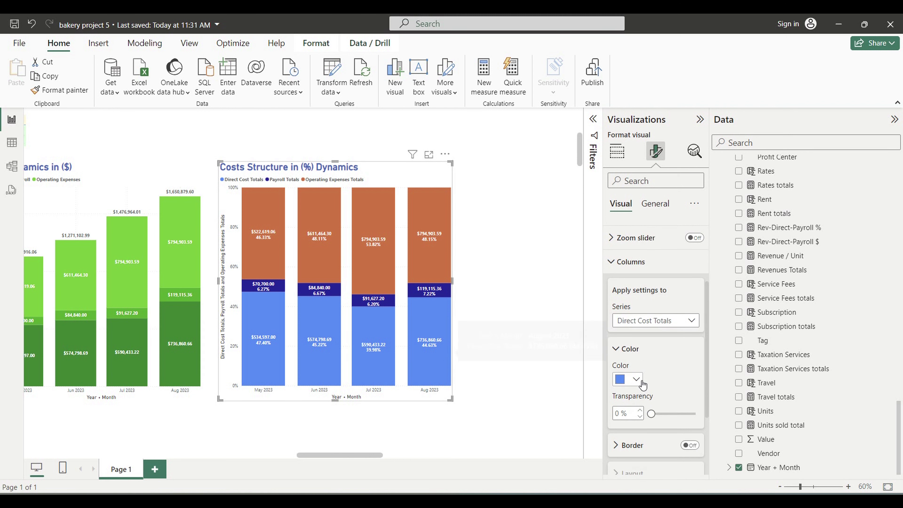
pyautogui.click(642, 384)
pyautogui.click(652, 361)
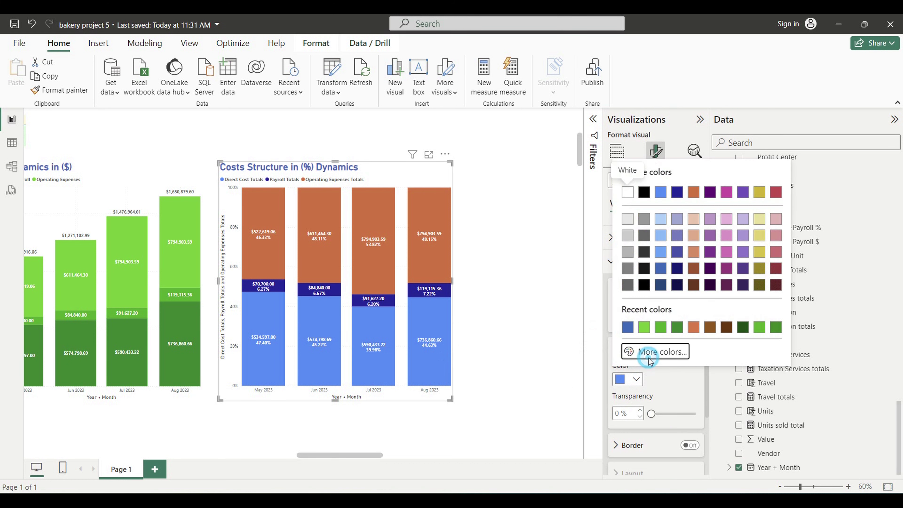
pyautogui.moveTo(713, 314); pyautogui.dragTo(630, 301)
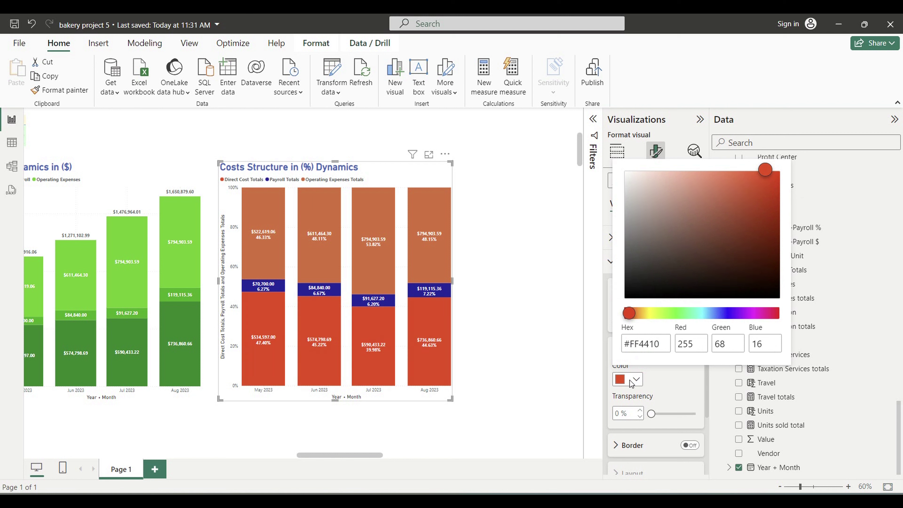
pyautogui.click(673, 379)
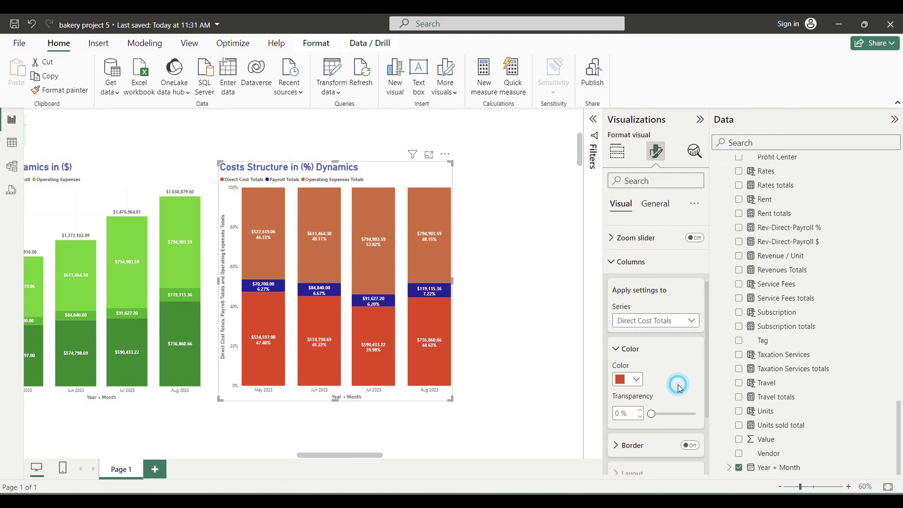
# Colour the Payroll Totals columns purple
pyautogui.click(659, 320)
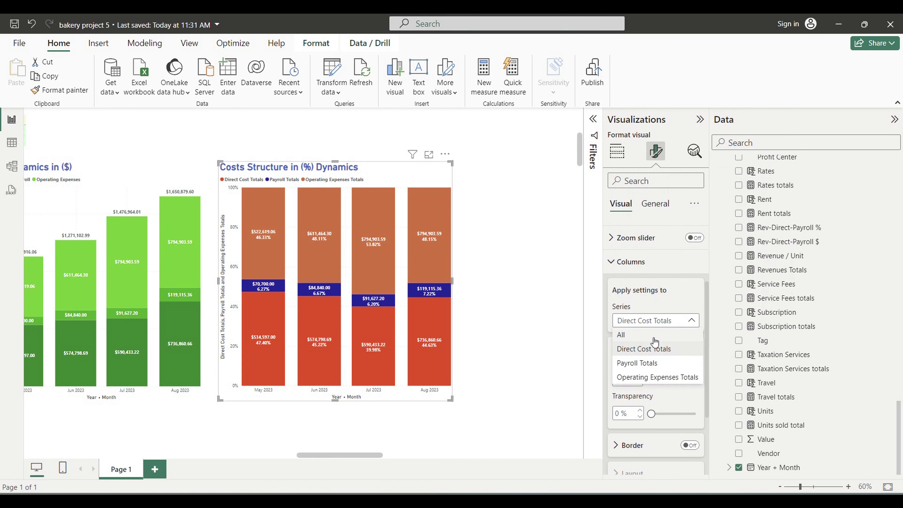
pyautogui.click(643, 363)
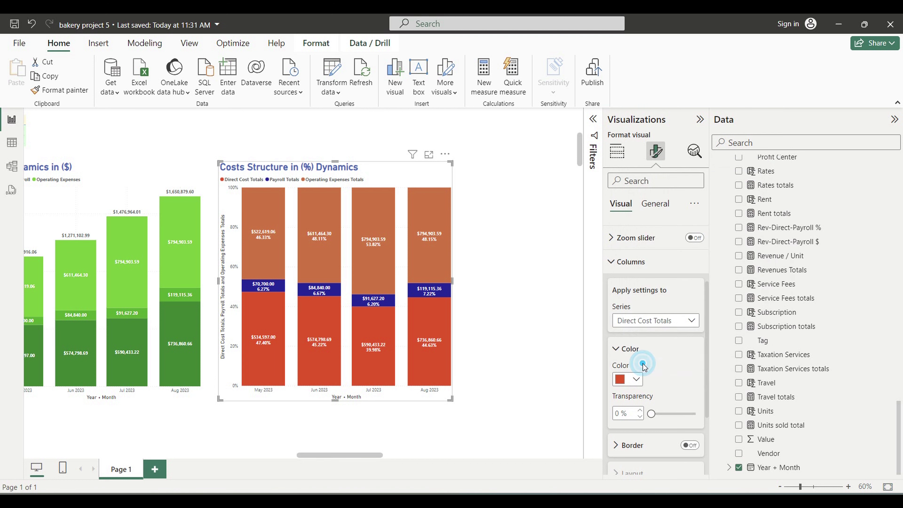
pyautogui.click(636, 378)
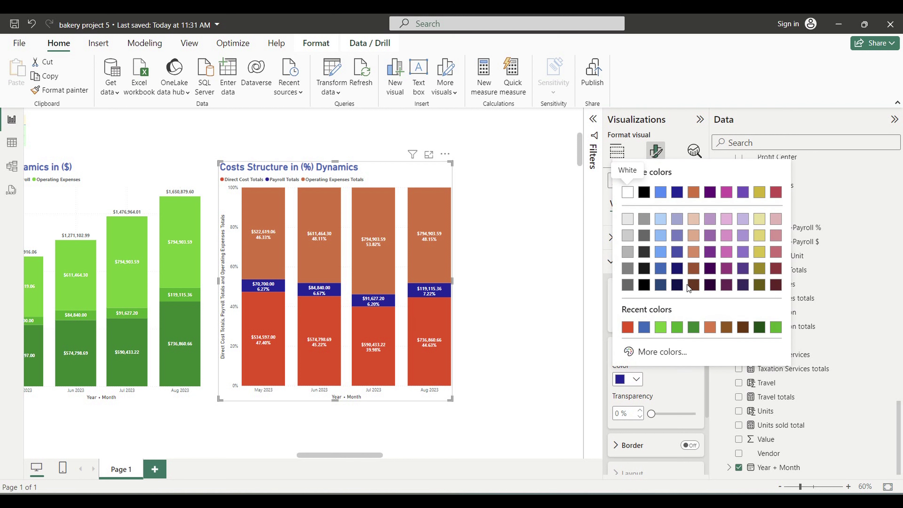
pyautogui.click(732, 271)
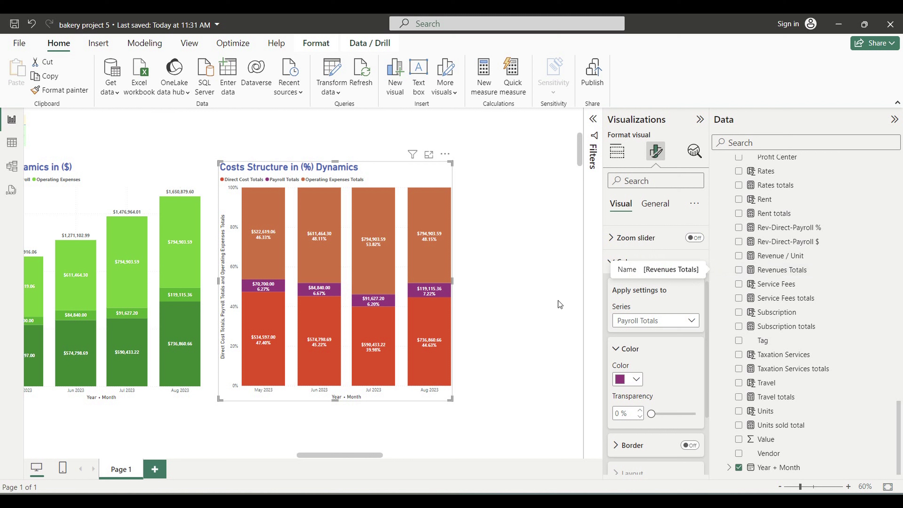
# Recolour the Operating Expenses Totals columns red (#E63636)
pyautogui.click(632, 321)
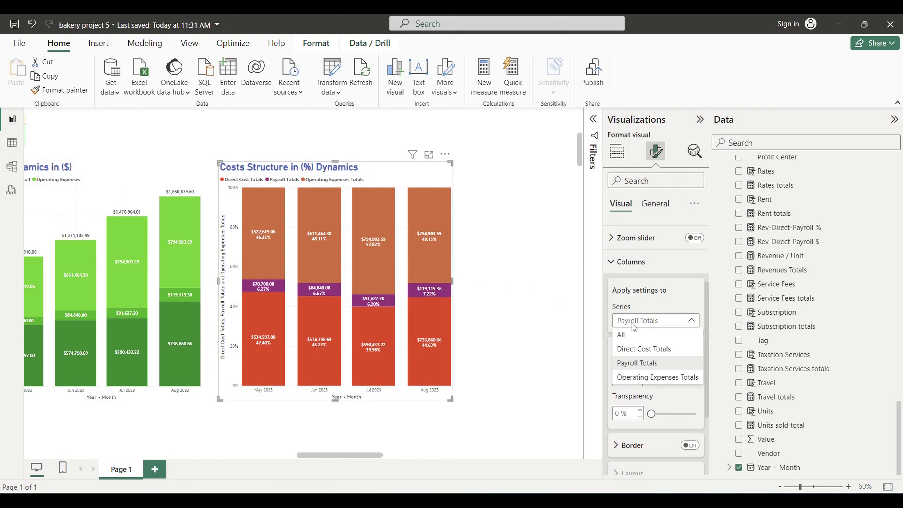
pyautogui.click(636, 377)
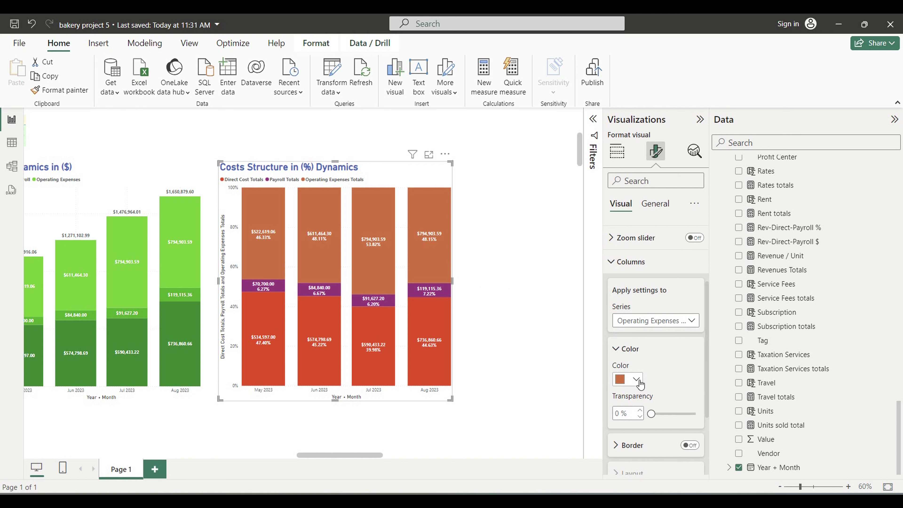
pyautogui.click(637, 379)
pyautogui.click(637, 354)
pyautogui.moveTo(636, 317); pyautogui.dragTo(790, 311)
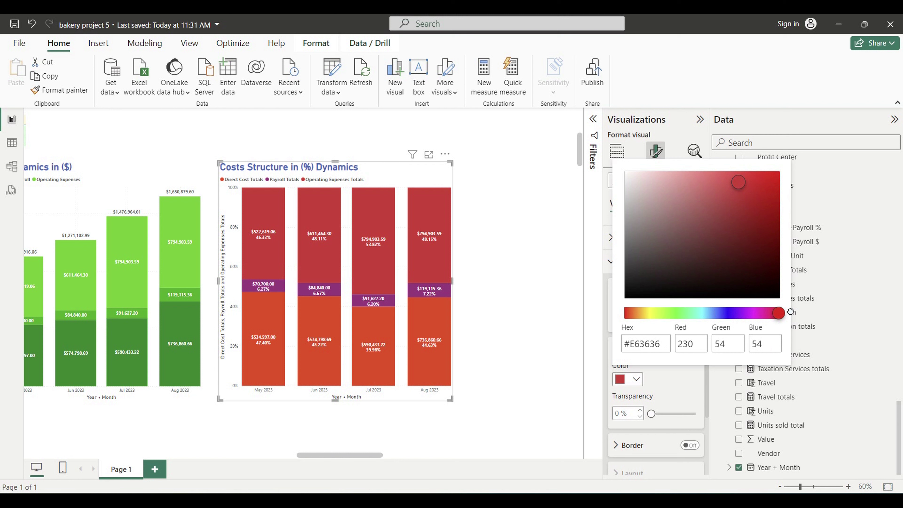
pyautogui.click(513, 270)
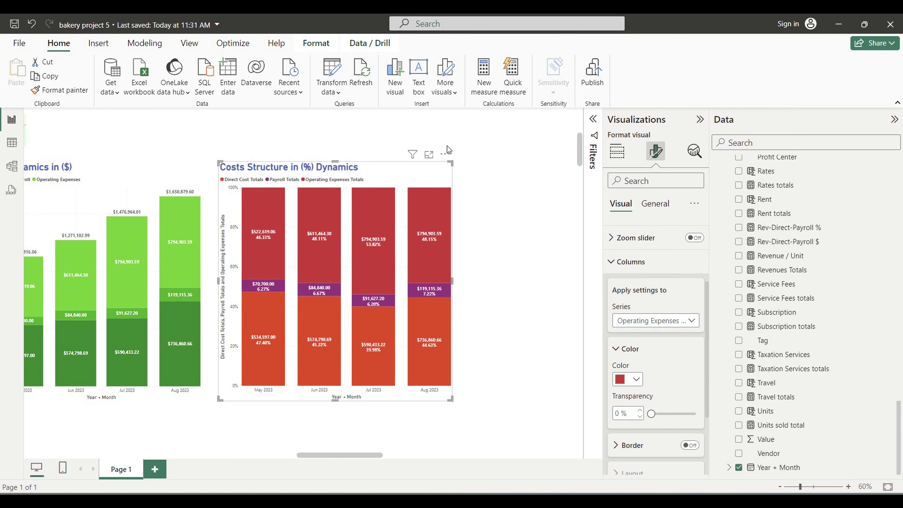
pyautogui.click(612, 263)
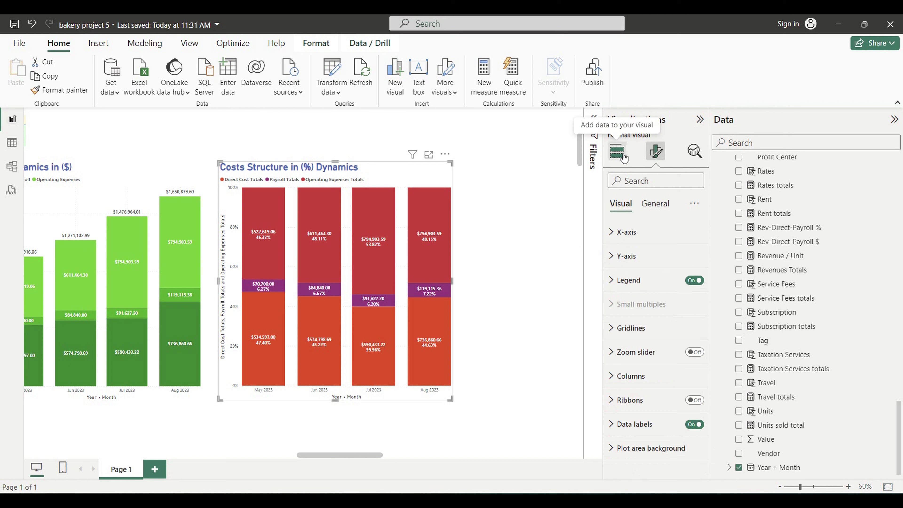
# Rename the Y-axis fields to Direct Cost and Payroll, dropping 'Totals'
pyautogui.click(617, 151)
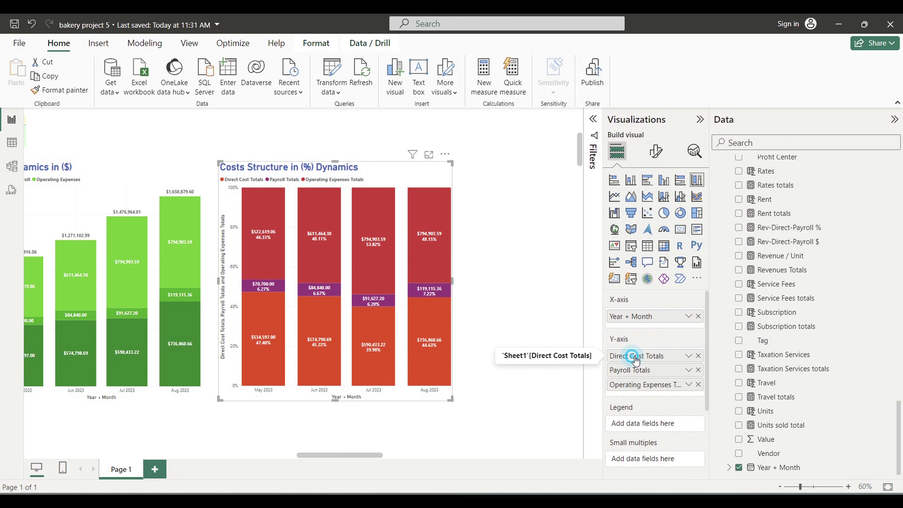
pyautogui.doubleClick(649, 356)
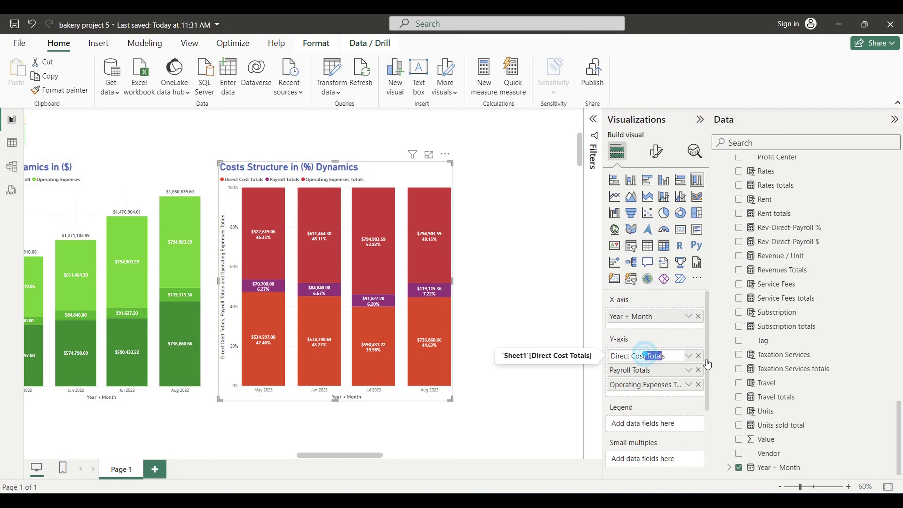
pyautogui.press('BackSpace')
pyautogui.press('Return')
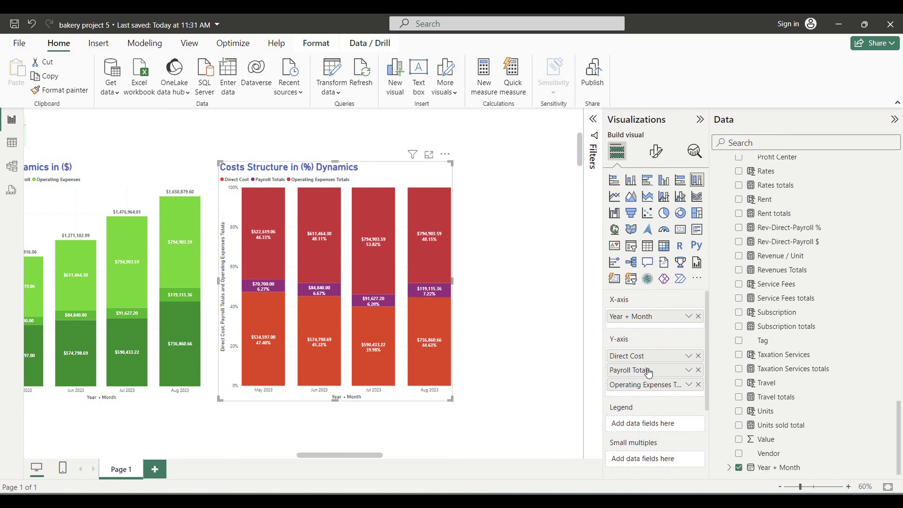
pyautogui.doubleClick(639, 371)
pyautogui.click(636, 374)
pyautogui.hotkey('shift', 'End')
pyautogui.press('BackSpace')
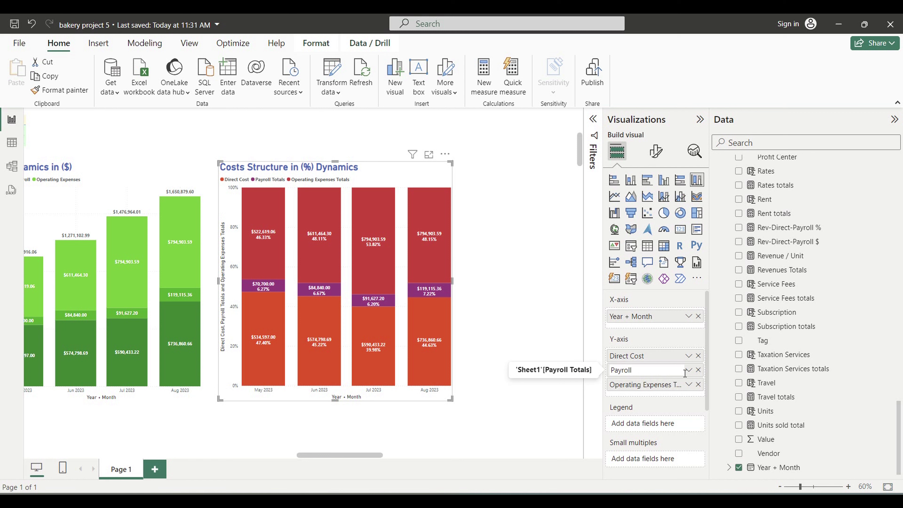
pyautogui.press('Return')
# Rename Operating Expenses Totals to Operating Expenses
pyautogui.doubleClick(671, 384)
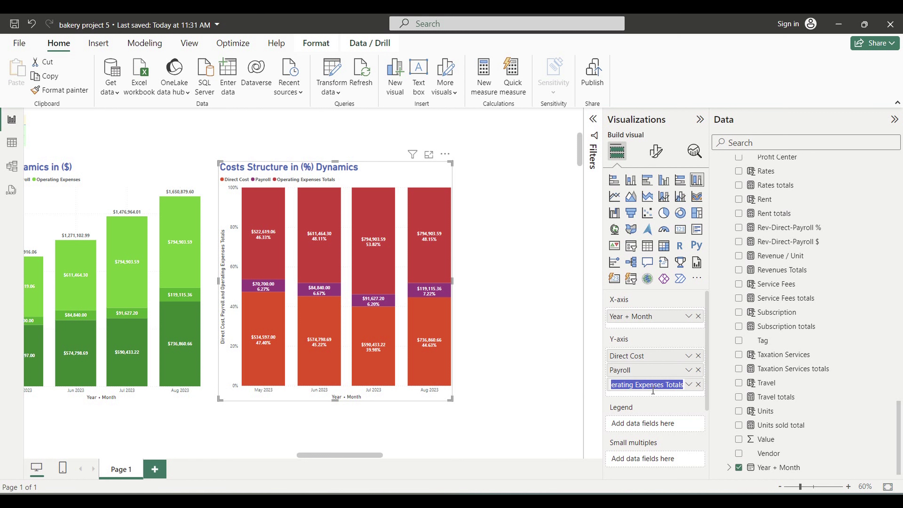
pyautogui.click(668, 389)
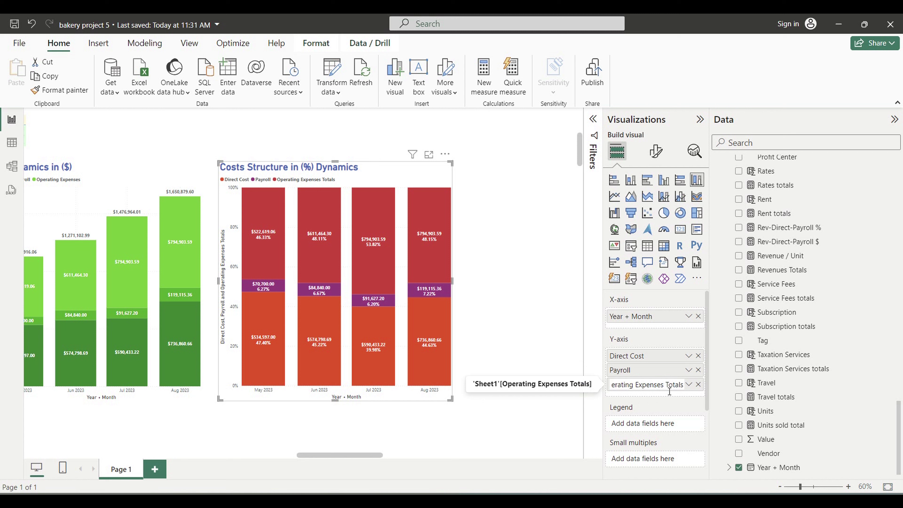
pyautogui.hotkey('shift', 'End')
pyautogui.press('BackSpace')
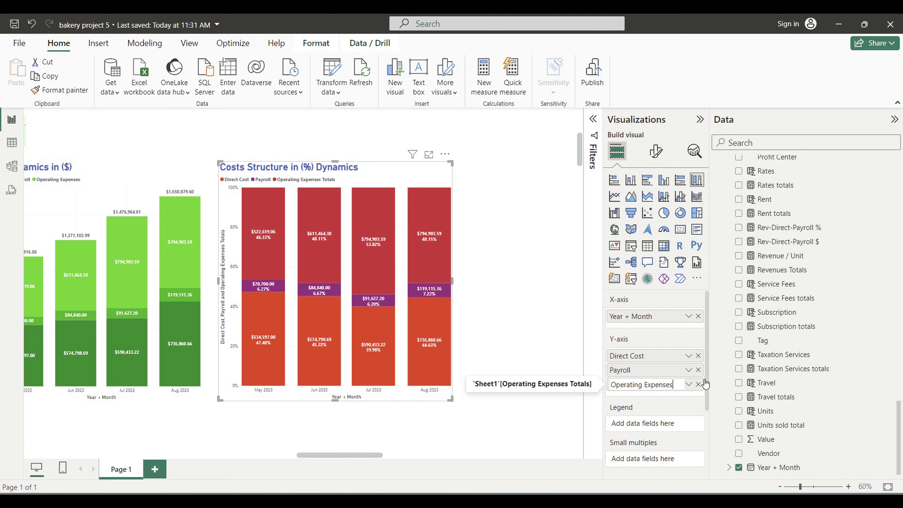
pyautogui.press('Return')
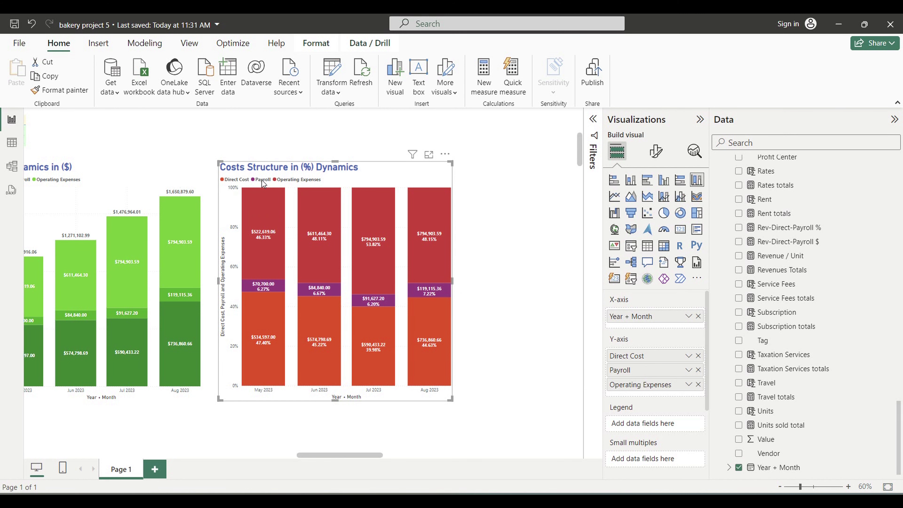
# Make the x-axis month labels bold on the Costs Structure in (%) Dynamics chart
pyautogui.click(484, 255)
pyautogui.scroll(1, 462, 213)
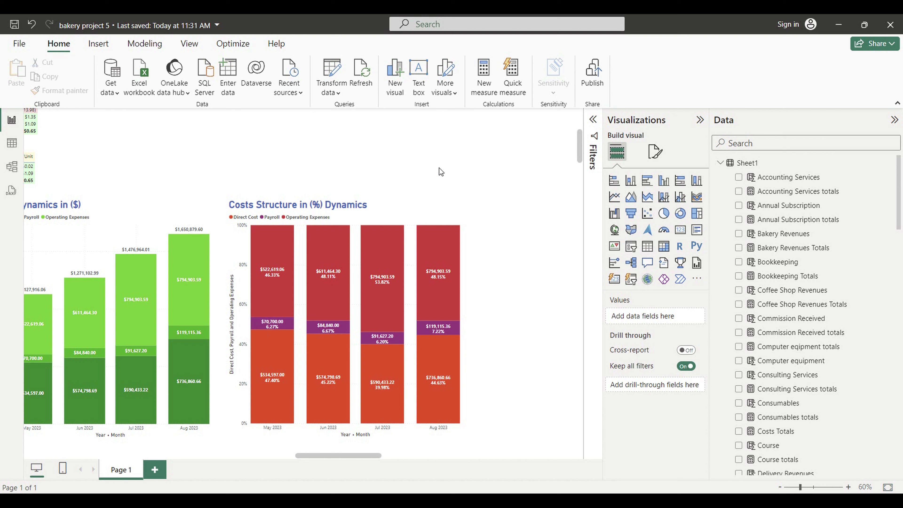
pyautogui.click(430, 212)
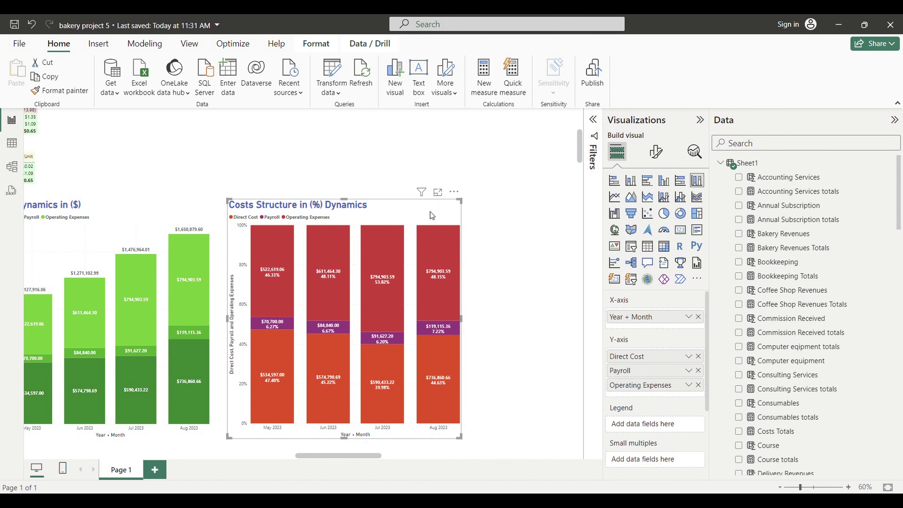
pyautogui.click(655, 154)
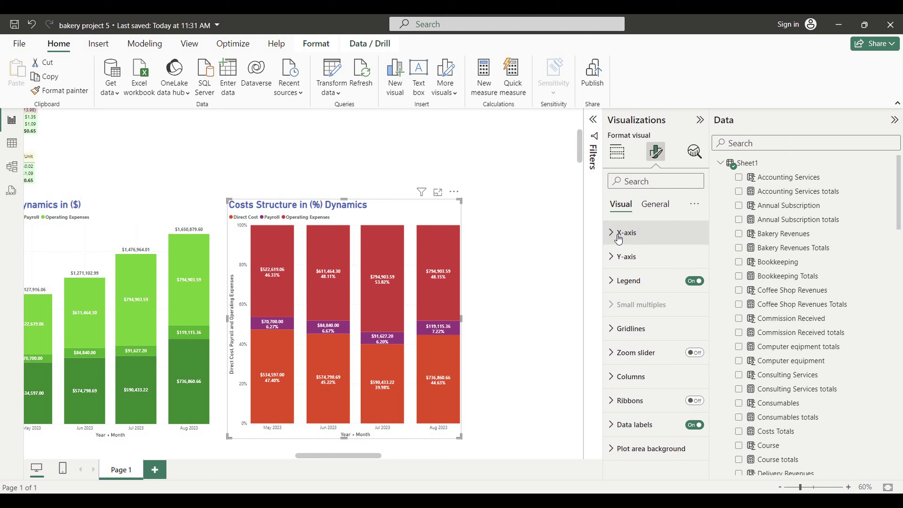
pyautogui.click(616, 238)
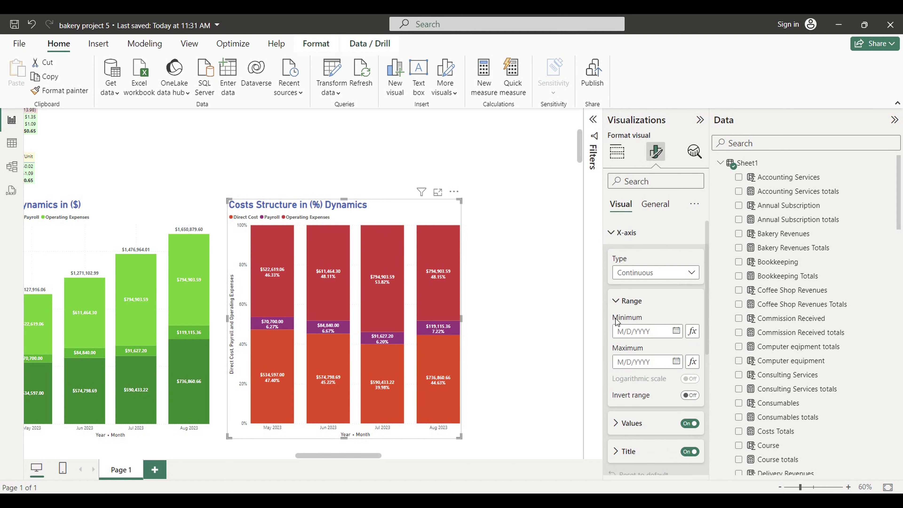
pyautogui.click(621, 425)
pyautogui.scroll(-3, 620, 391)
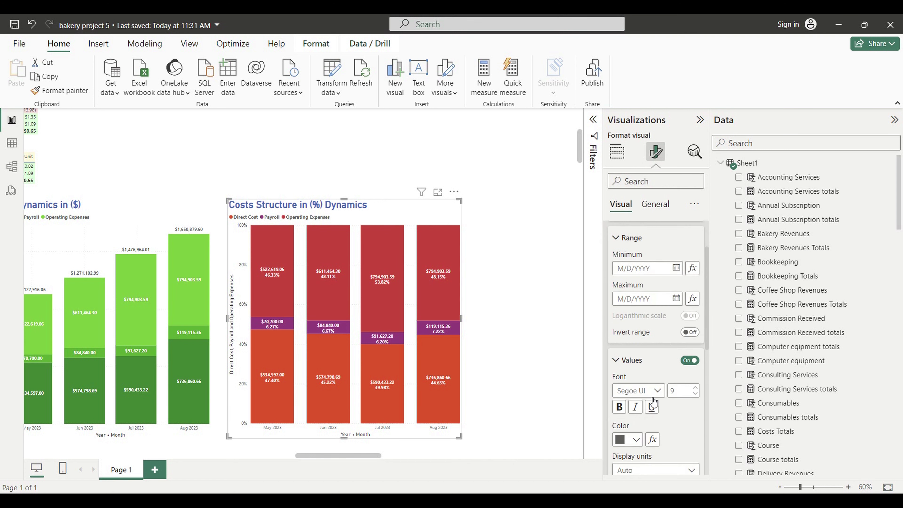
pyautogui.click(619, 356)
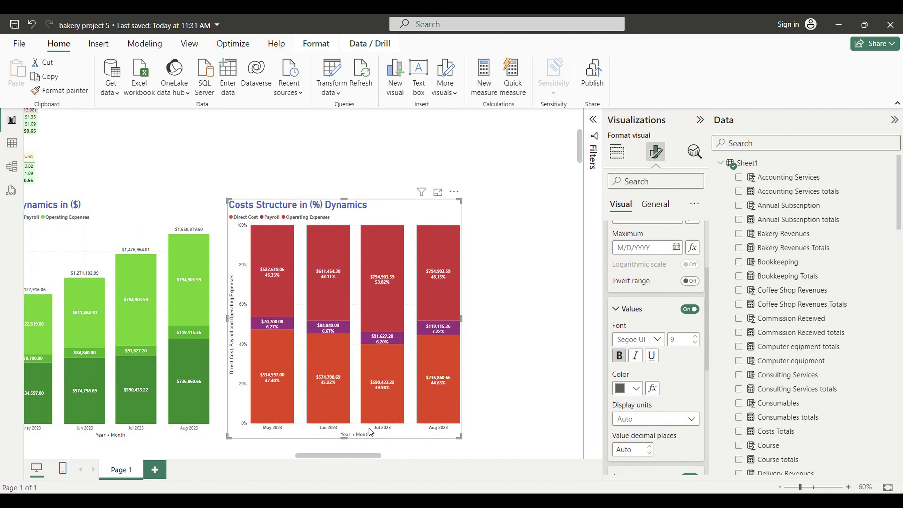
# Apply bold month labels to the Costs Dynamics in ($) chart as well
pyautogui.click(180, 437)
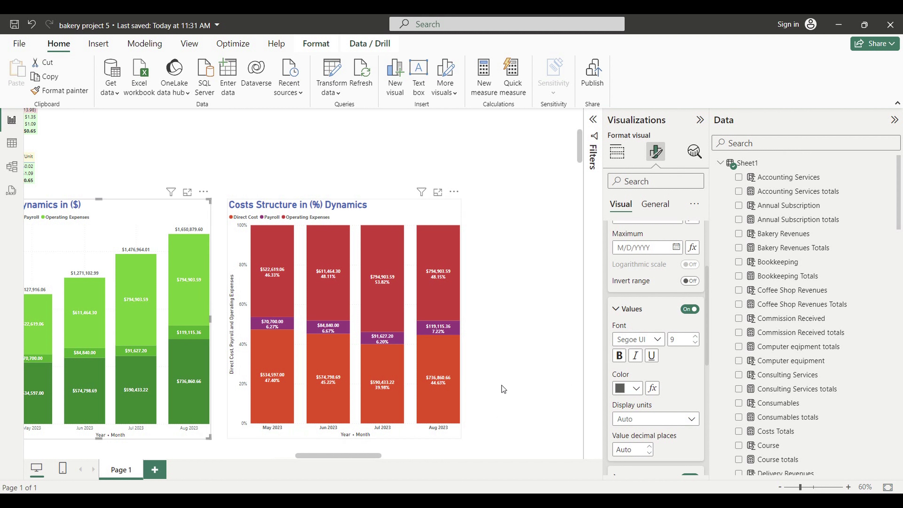
pyautogui.click(619, 355)
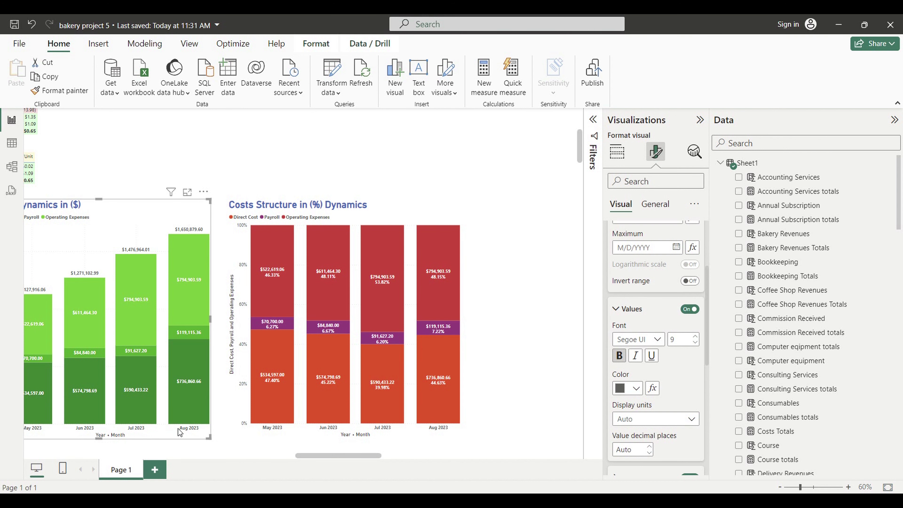
pyautogui.click(494, 366)
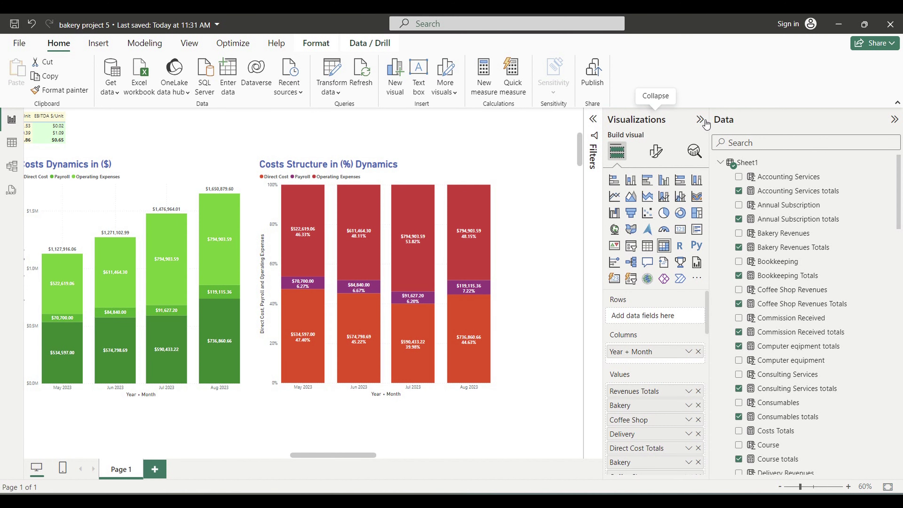
# Hide the Visualizations and Data panes and survey the P&L tables, slicers and dynamics charts
pyautogui.click(699, 120)
pyautogui.click(894, 119)
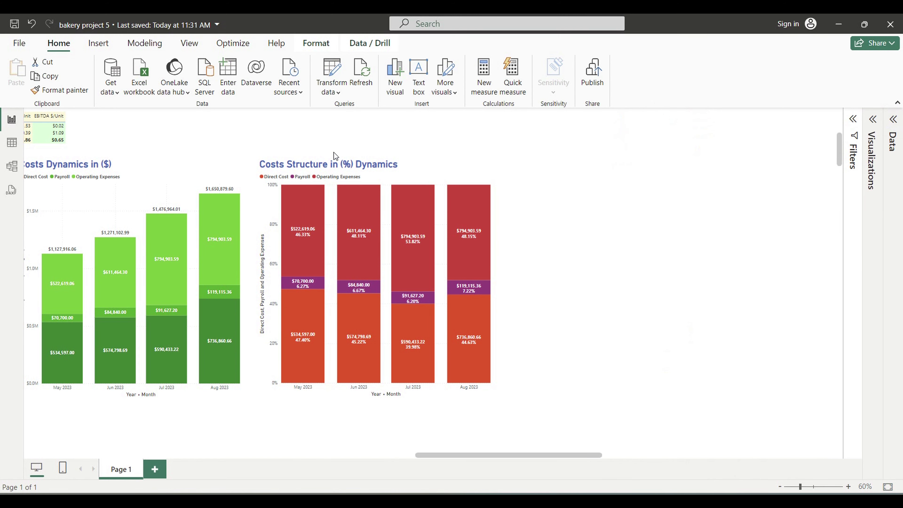
pyautogui.moveTo(427, 457); pyautogui.dragTo(2, 462)
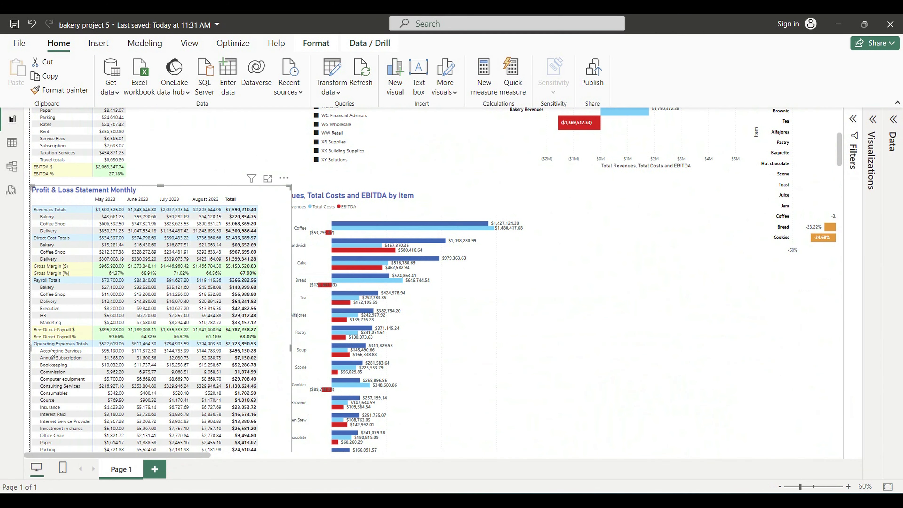
pyautogui.scroll(5, 52, 348)
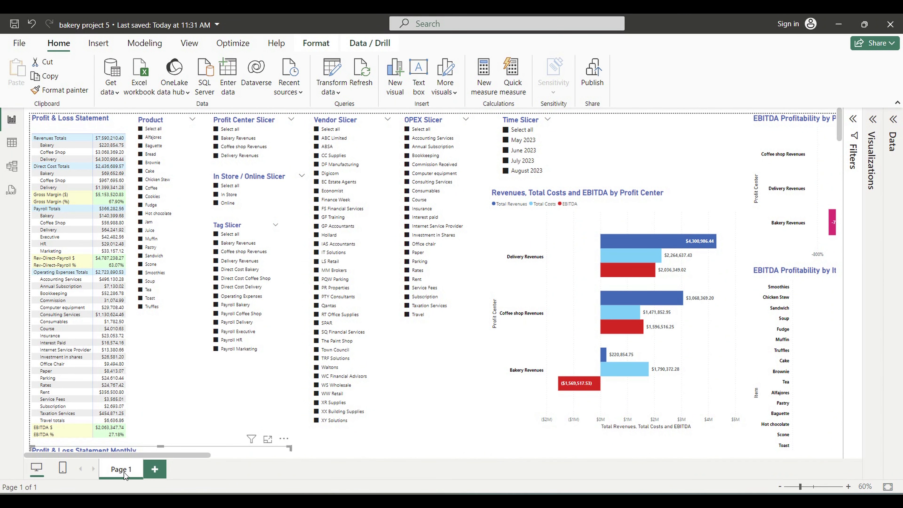
pyautogui.moveTo(200, 458); pyautogui.dragTo(53, 427)
pyautogui.scroll(-5, 101, 420)
pyautogui.scroll(-3, 101, 420)
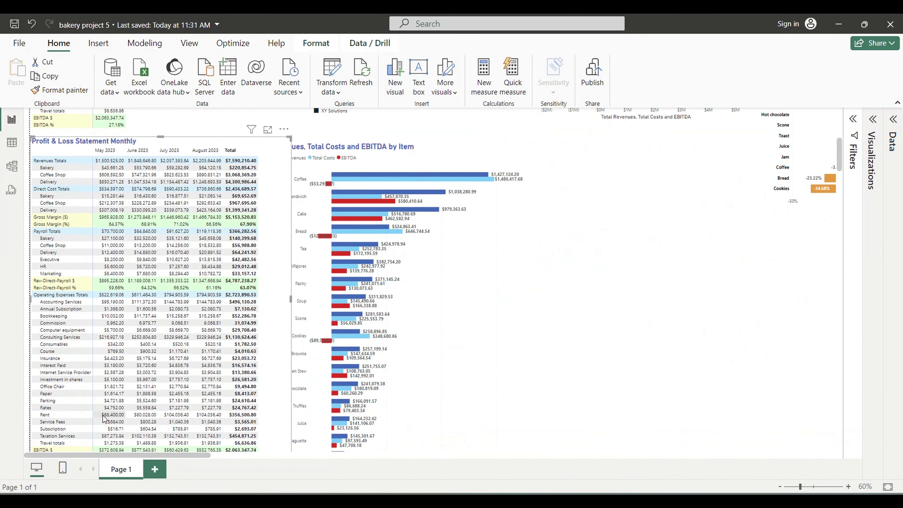
pyautogui.moveTo(839, 151); pyautogui.dragTo(843, 157)
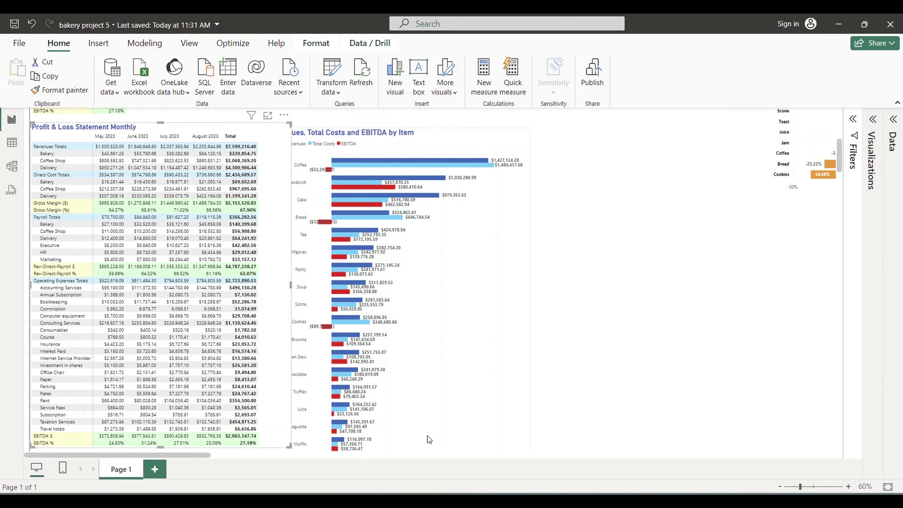
pyautogui.moveTo(194, 457); pyautogui.dragTo(306, 446)
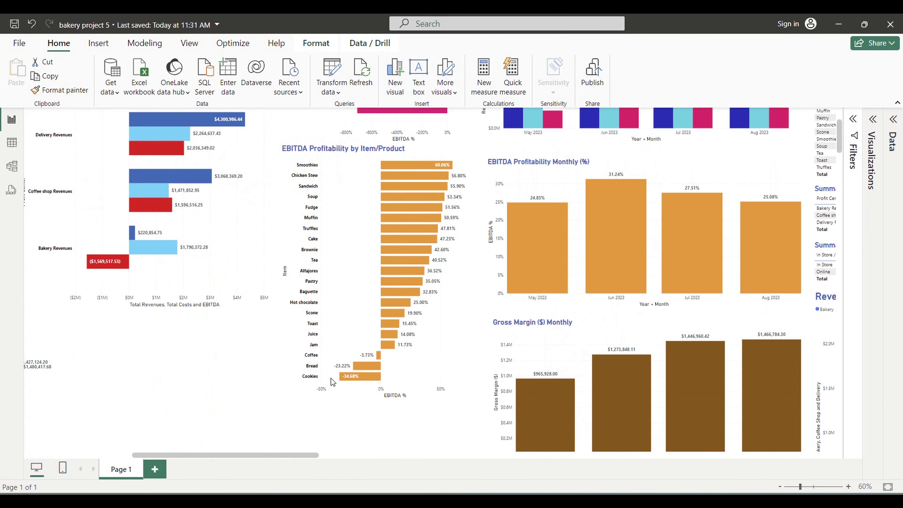